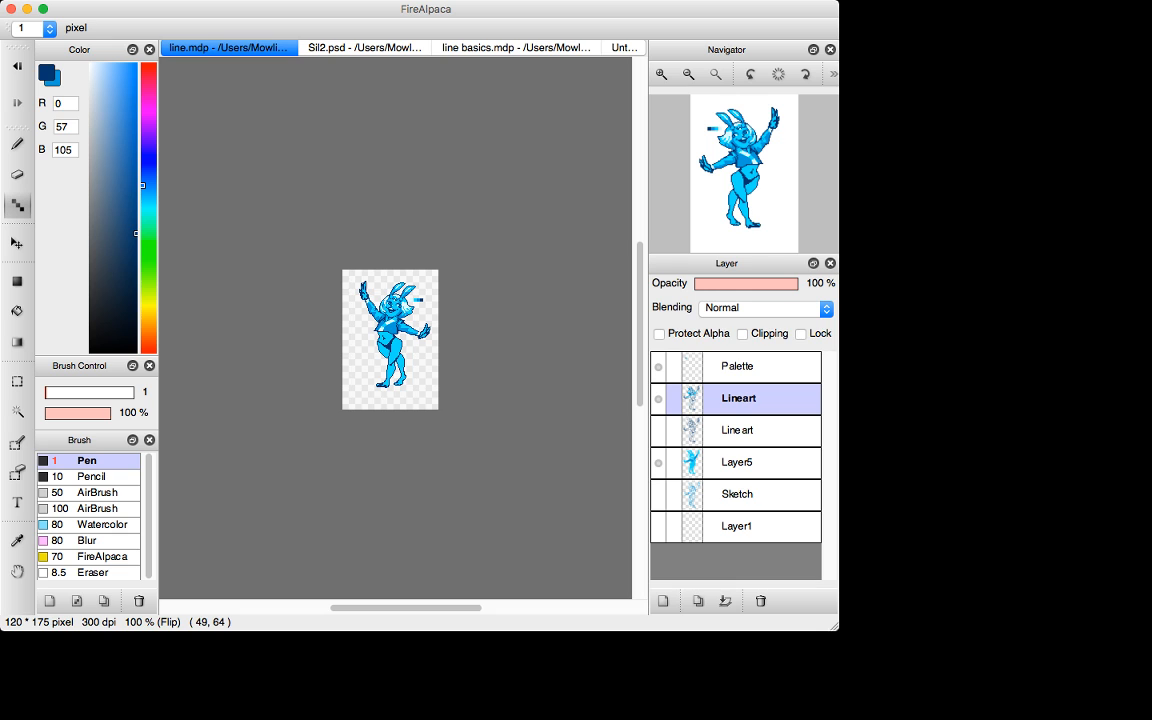
Examine the pixel-art rabbit character's shading at actual size and magnified, comparing the last edit before and after.
scroll(398, 323, "up", 5)
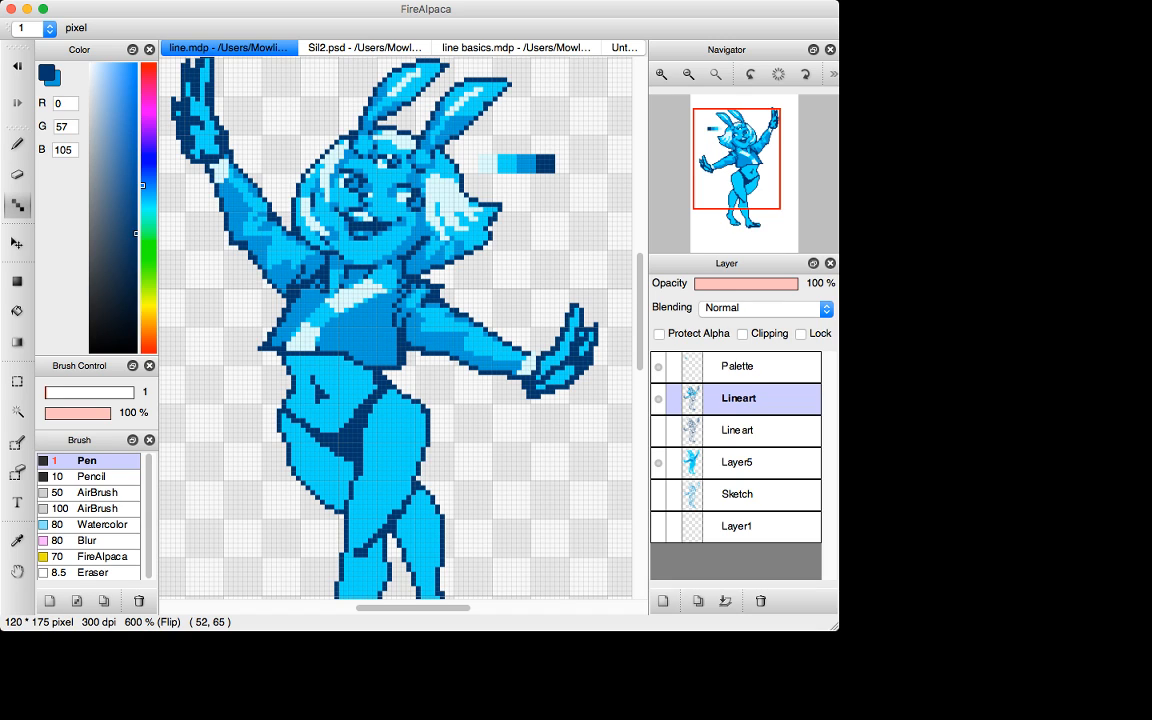
key("super+z")
key("super+y")
key("super+minus")
key("super+minus")
key("super+minus")
key("super+minus")
key("super+minus")
key("super+minus")
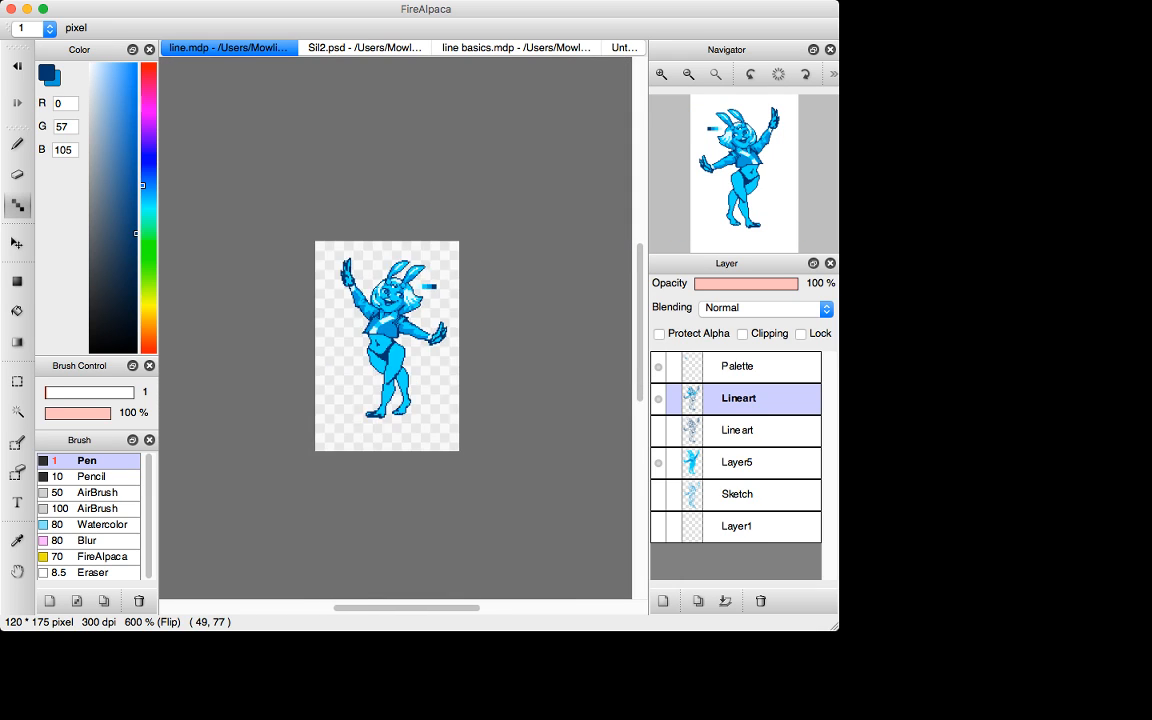
key("super+plus")
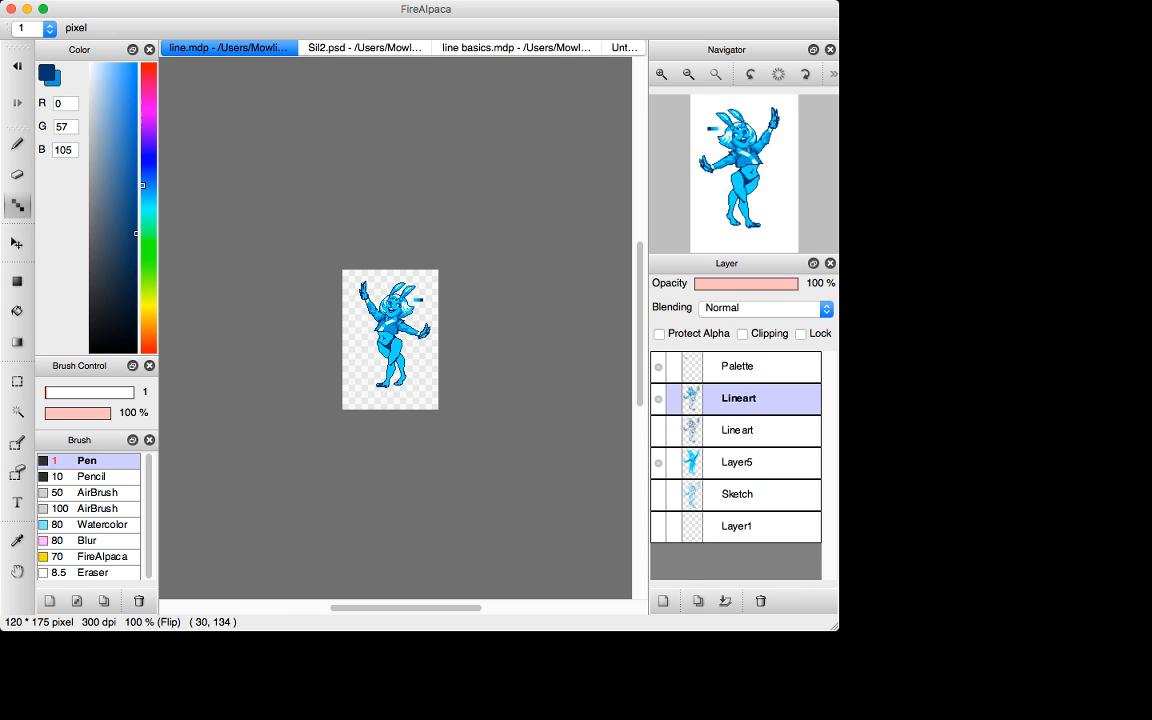
key("super+plus")
key("super+plus")
key("super+plus")
key("super+plus")
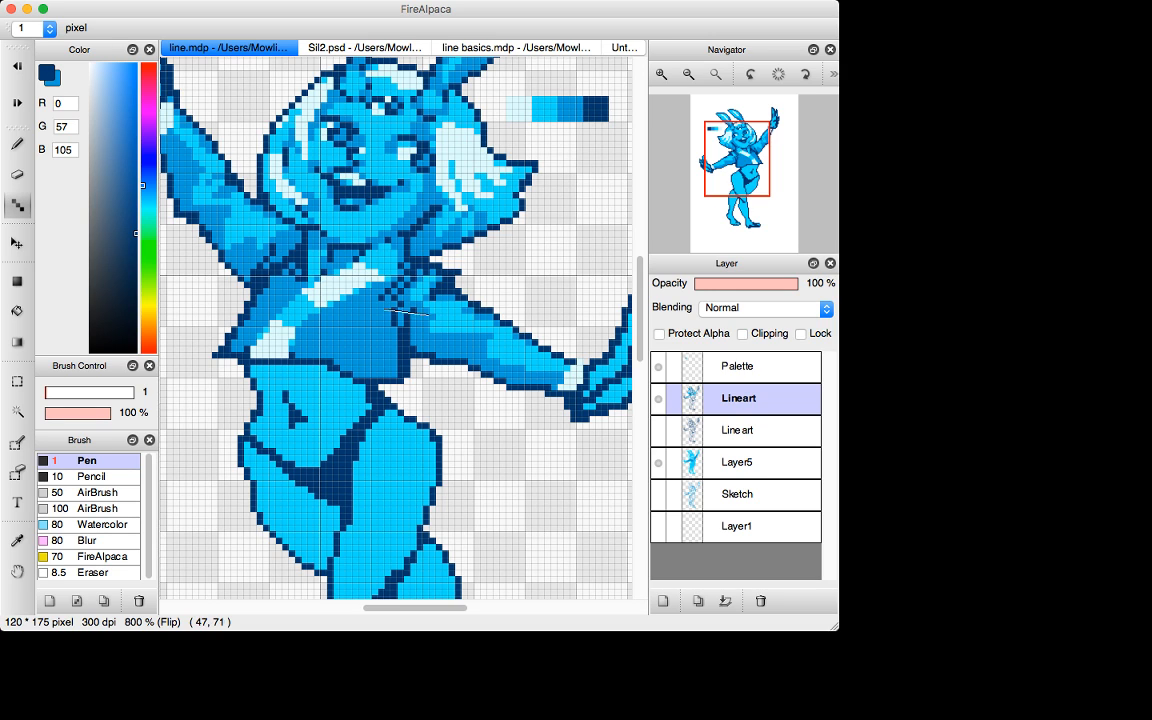
Sample the medium blue (0, 158, 214) and dark blue (0, 57, 105) from the crop top's shading near the shoulder.
left_click(379, 295, "alt")
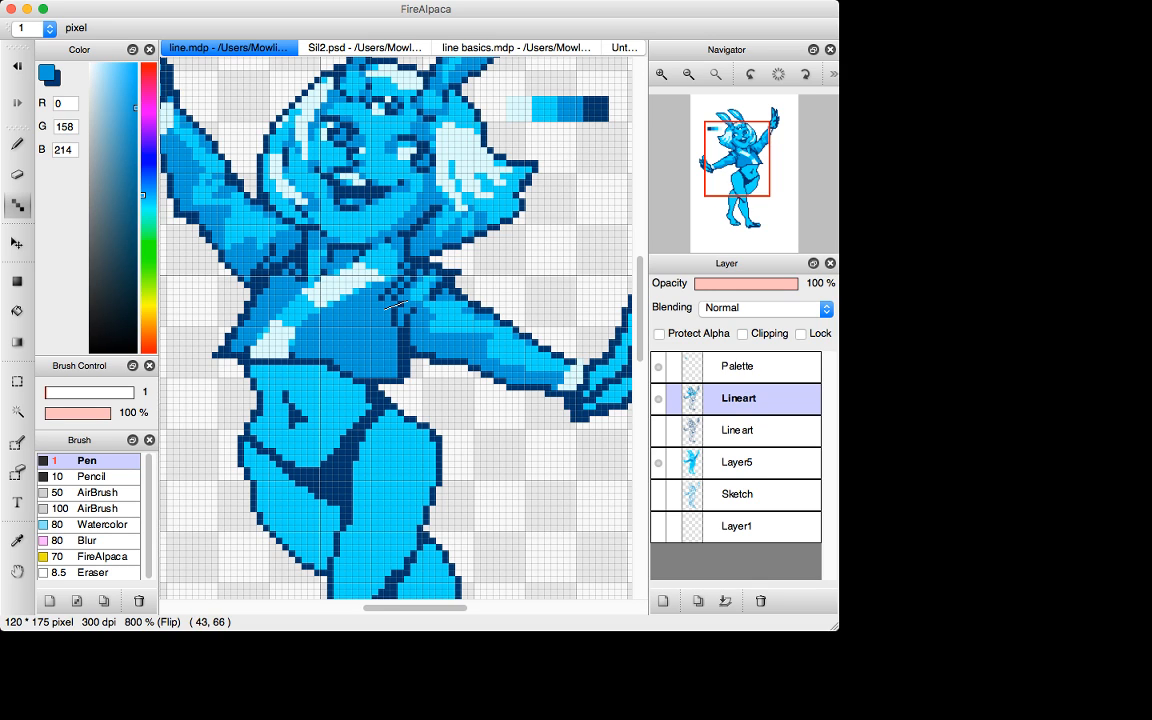
left_click(397, 305, "alt")
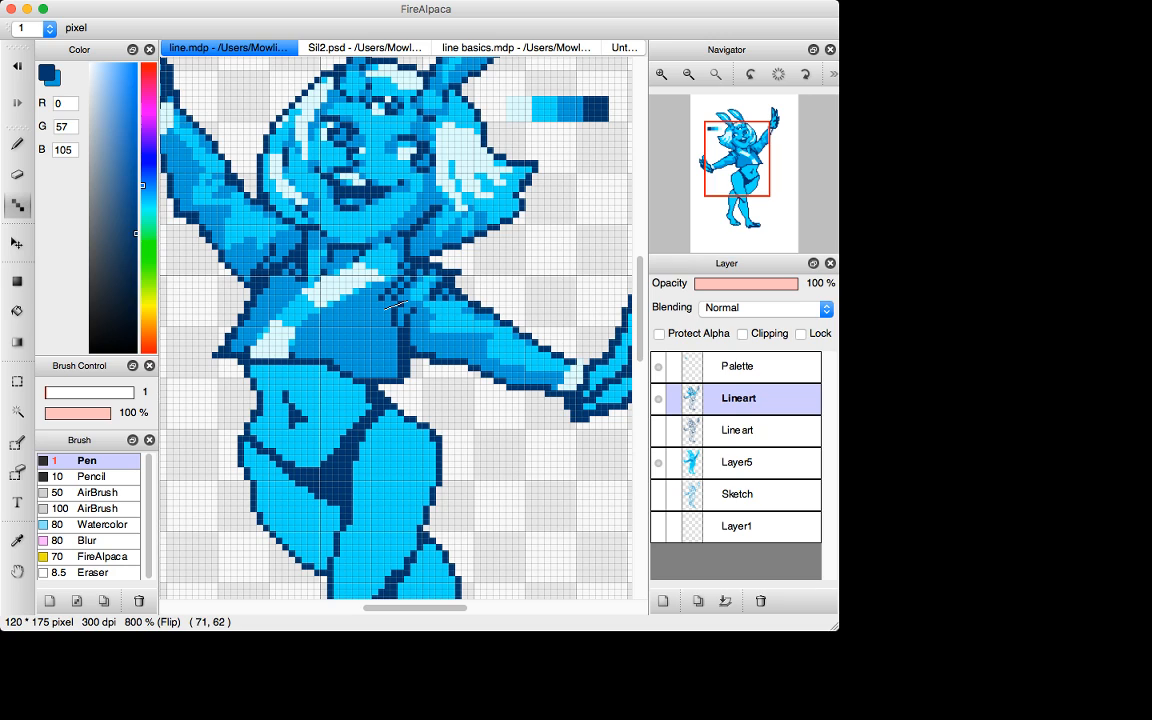
left_click(390, 288, "alt")
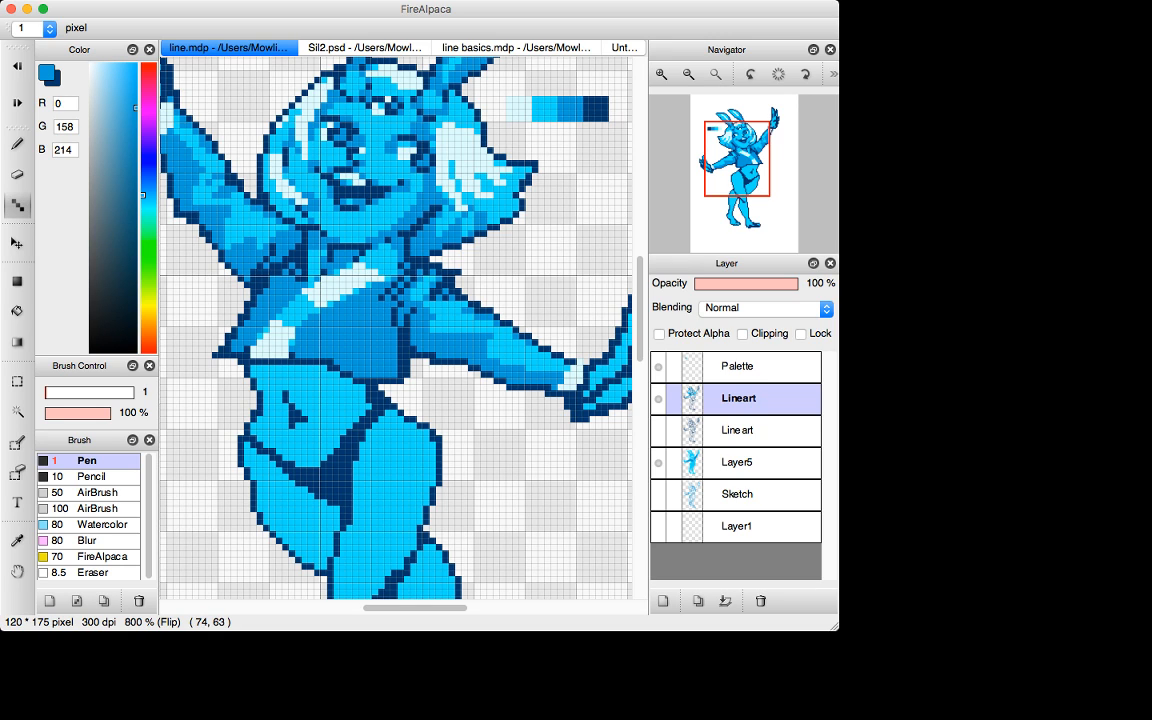
key("x")
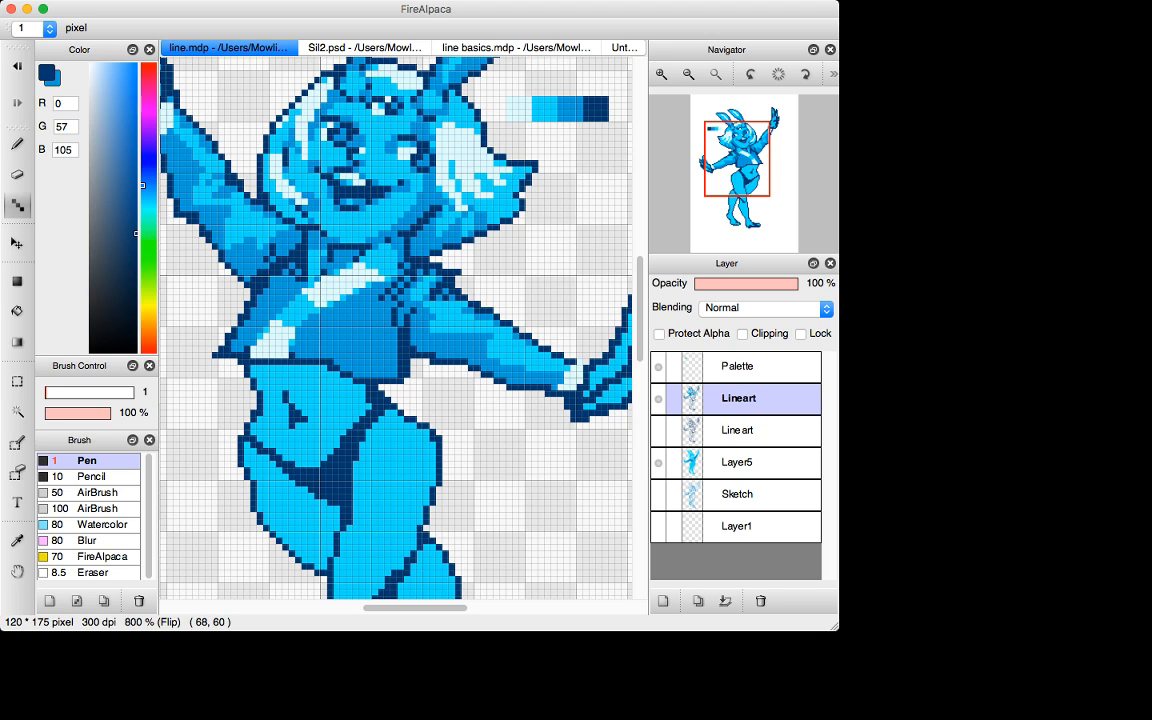
key("x")
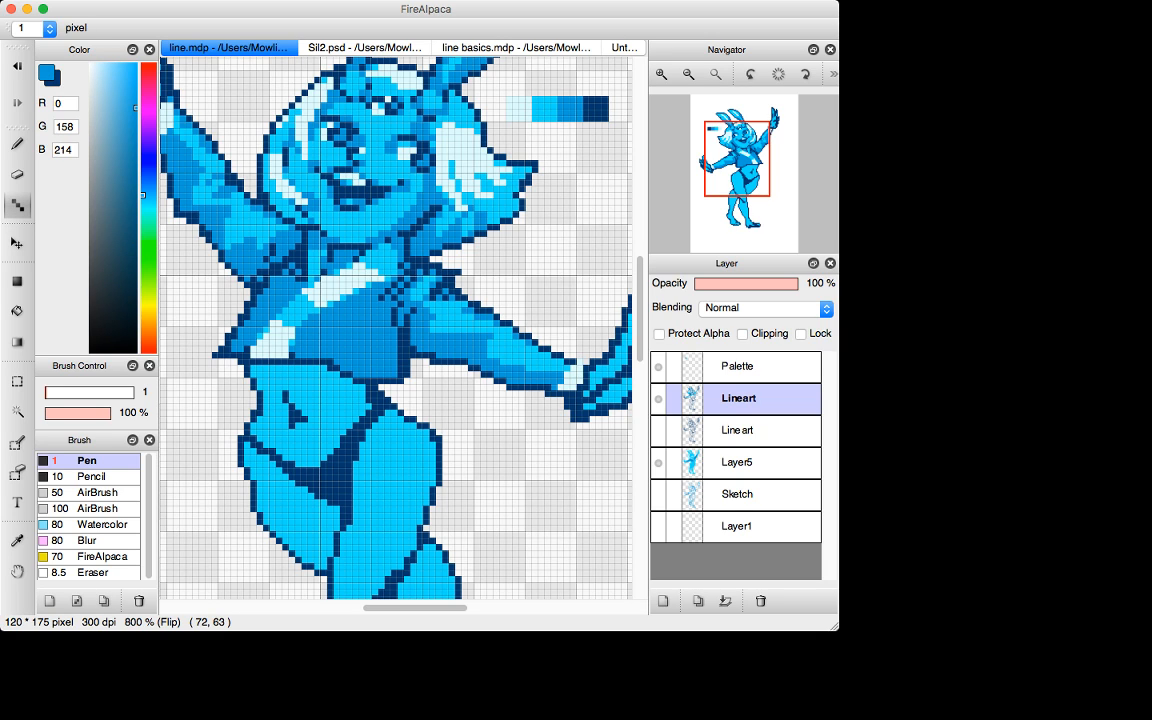
left_click_drag(279, 265, 279, 272)
key("super+z")
left_click(272, 272)
key("super+z")
Dither the shadow under the raised arm's shoulder with alternating dark blue and medium blue pixels.
key("x")
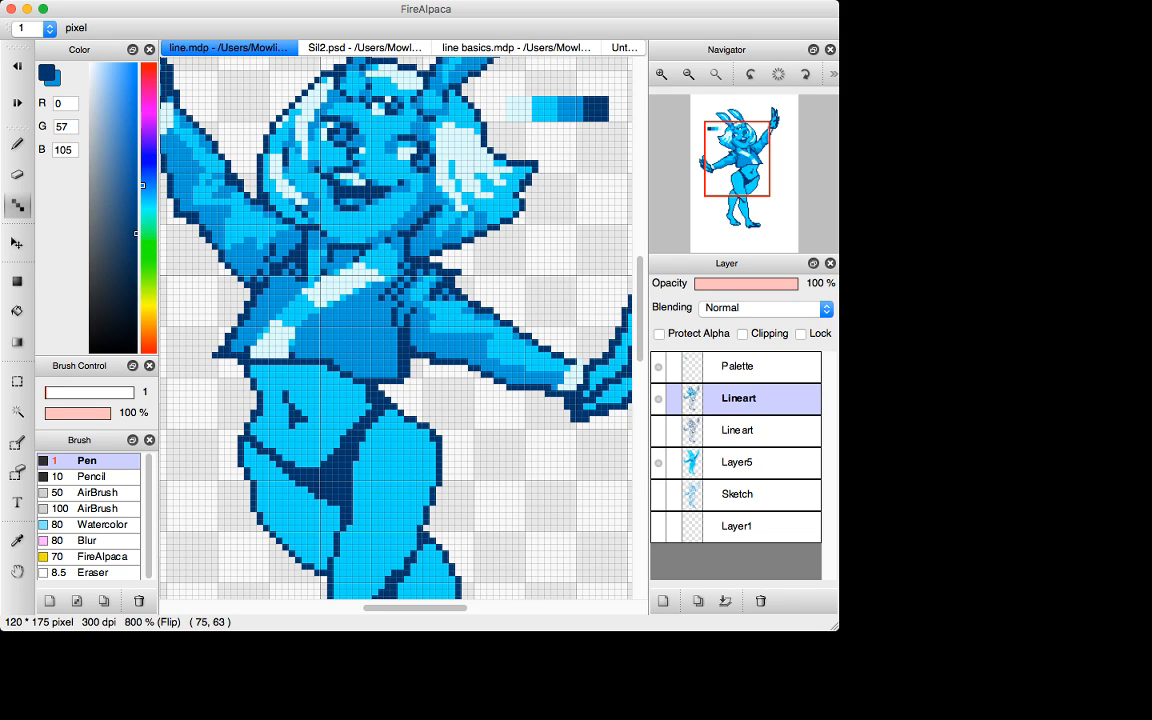
left_click(222, 244)
key("x")
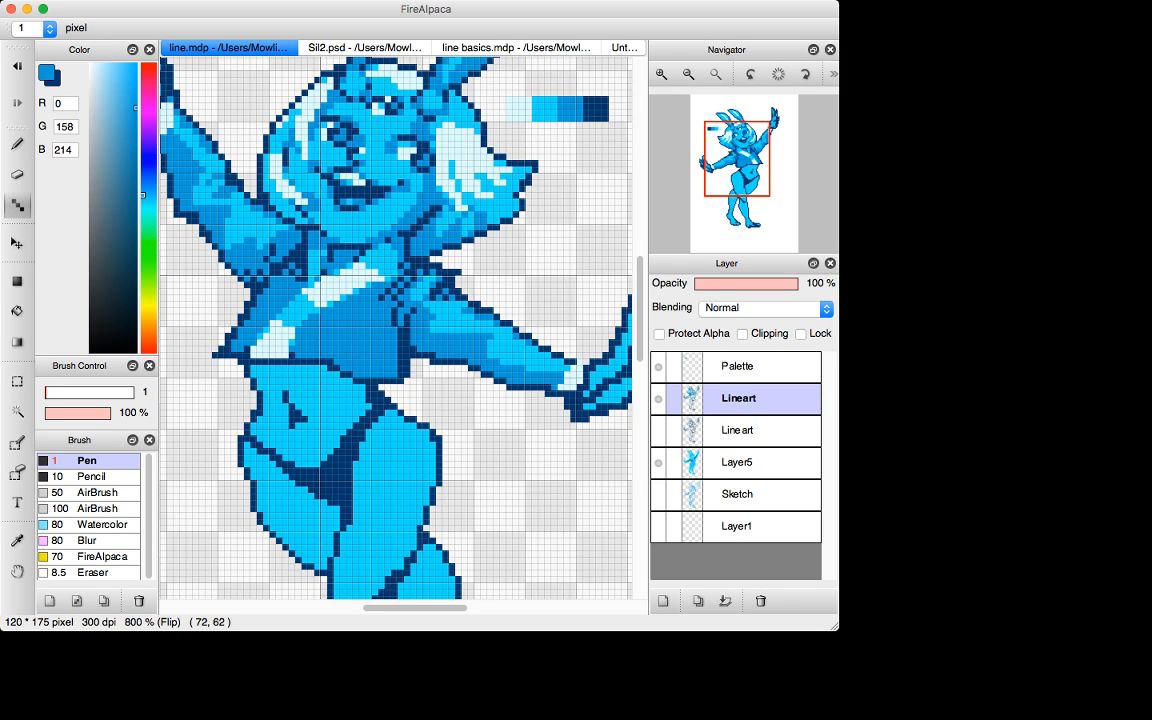
left_click(245, 239)
key("x")
left_click_drag(245, 234, 251, 222)
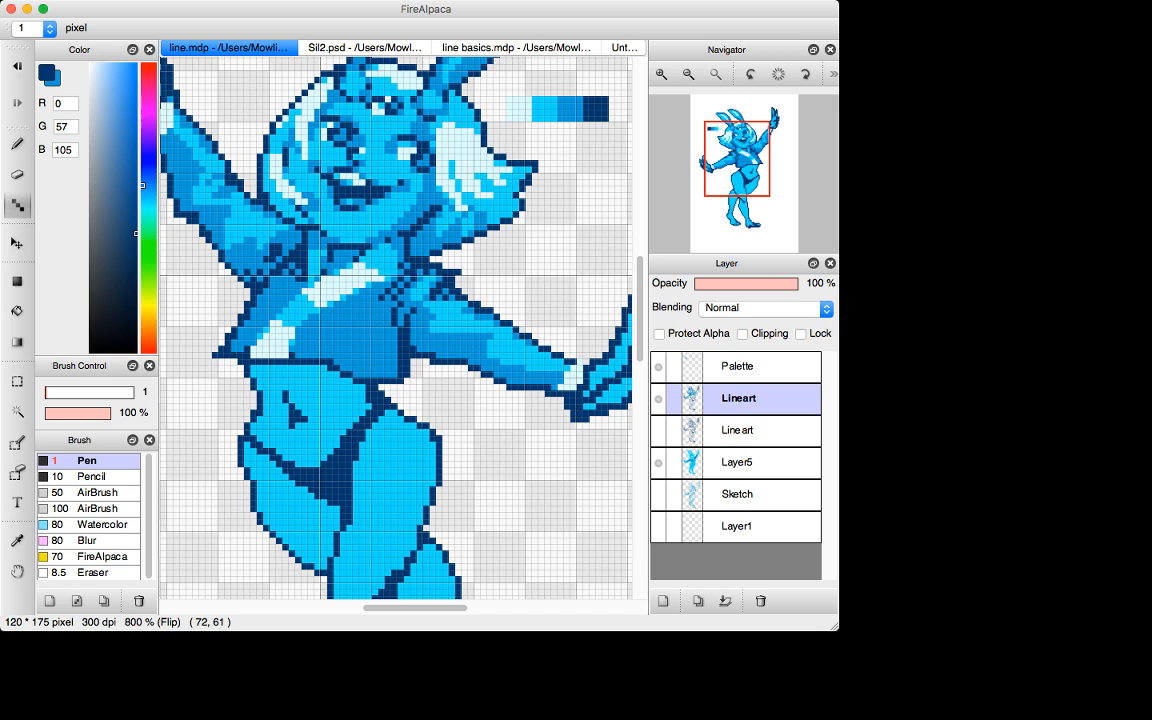
key("x")
key("super+z")
key("x")
left_click(240, 239)
key("x")
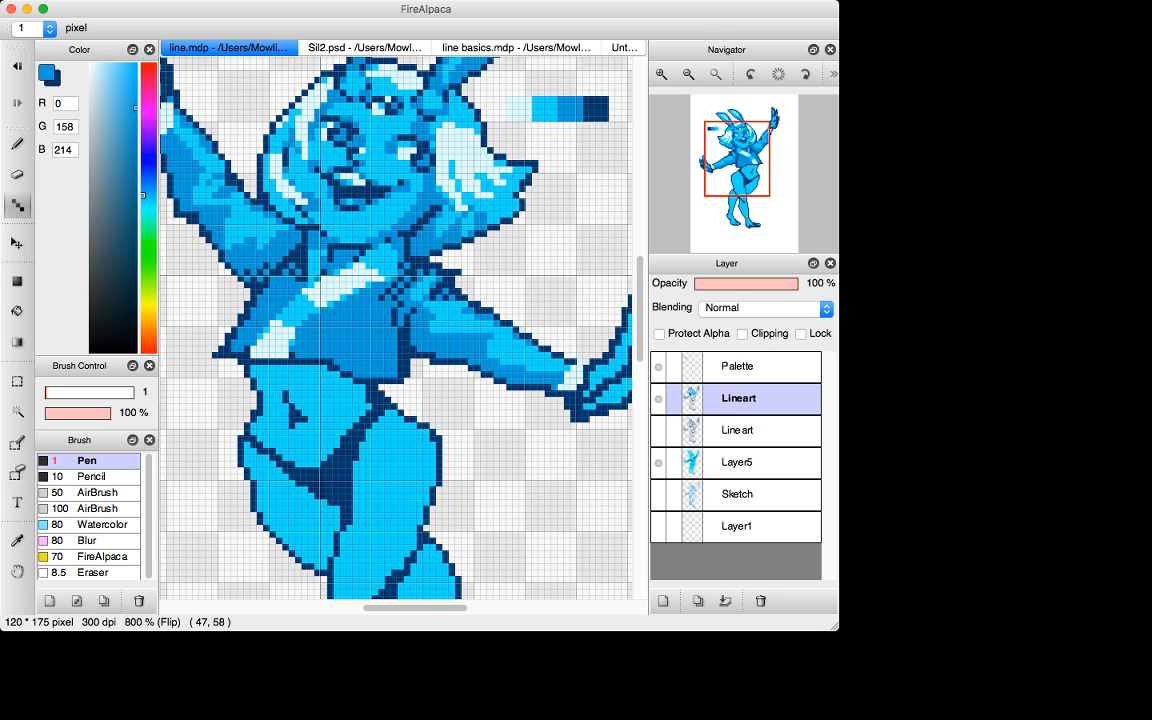
Touch up the outstretched arm's shoulder with dark blue pixels and erase the protruding outline tip on the Lineart layer.
key("x")
left_click(360, 216)
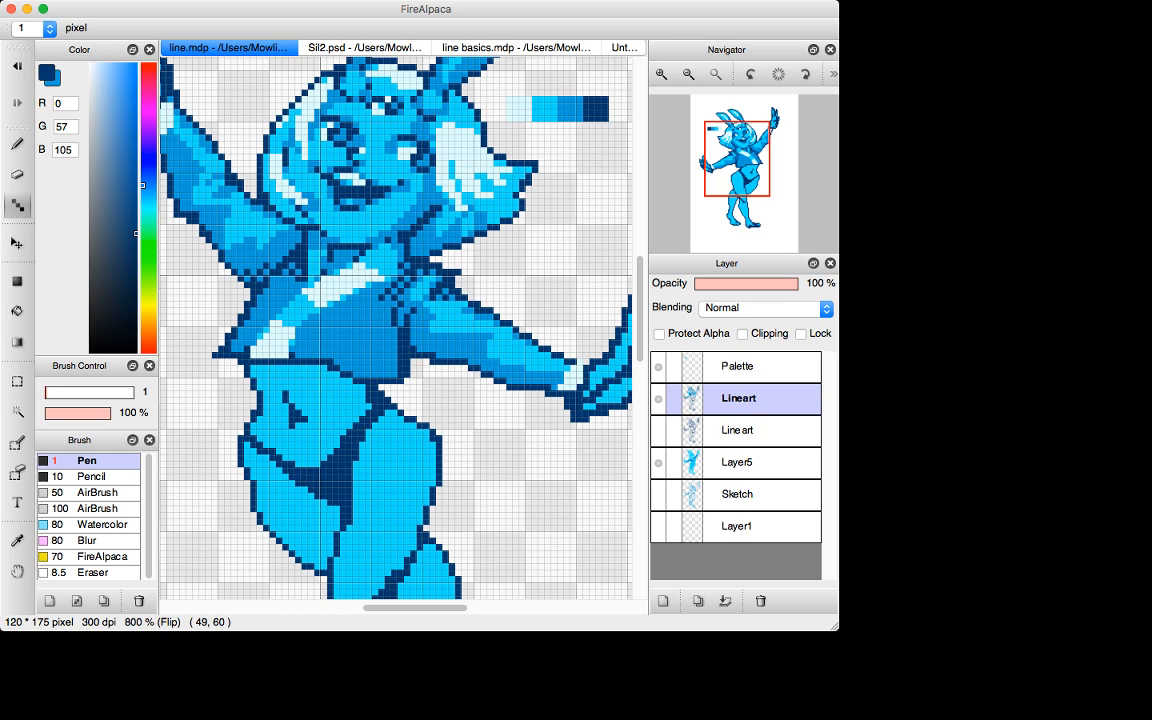
left_click(372, 227)
key("e")
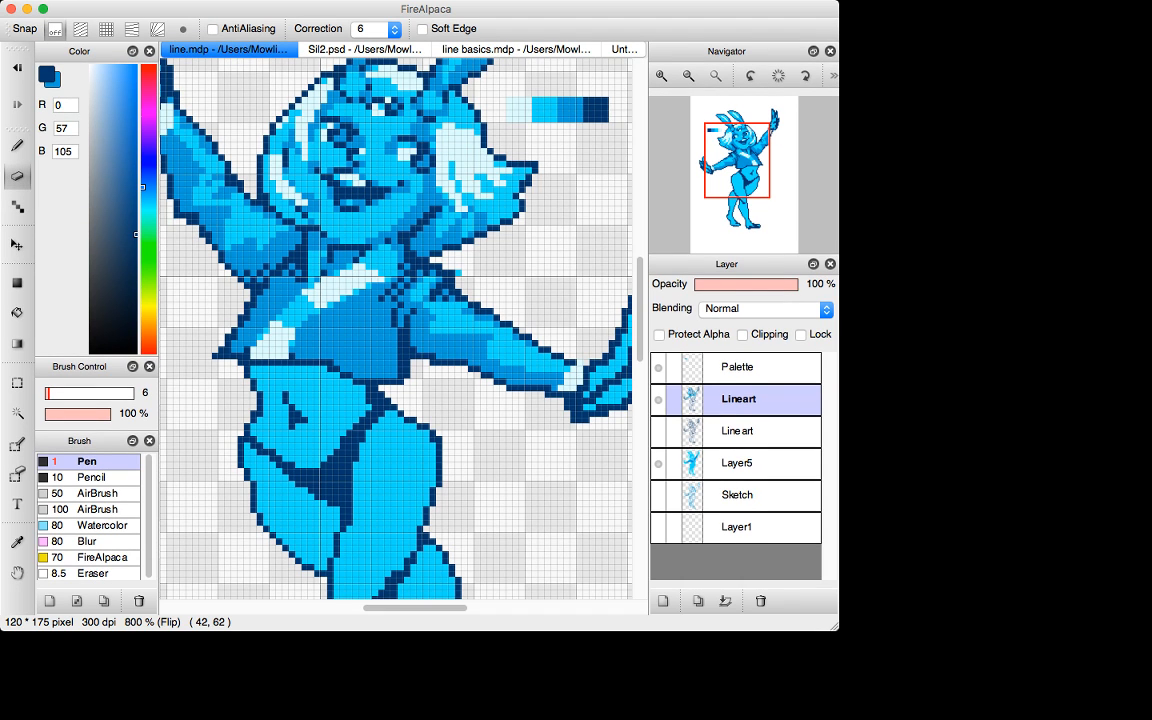
left_click(452, 272)
Delete the leftover cyan pixels beyond the outstretched arm's shoulder from Layer5 and return to the Lineart layer with the Dot tool.
left_click(730, 462)
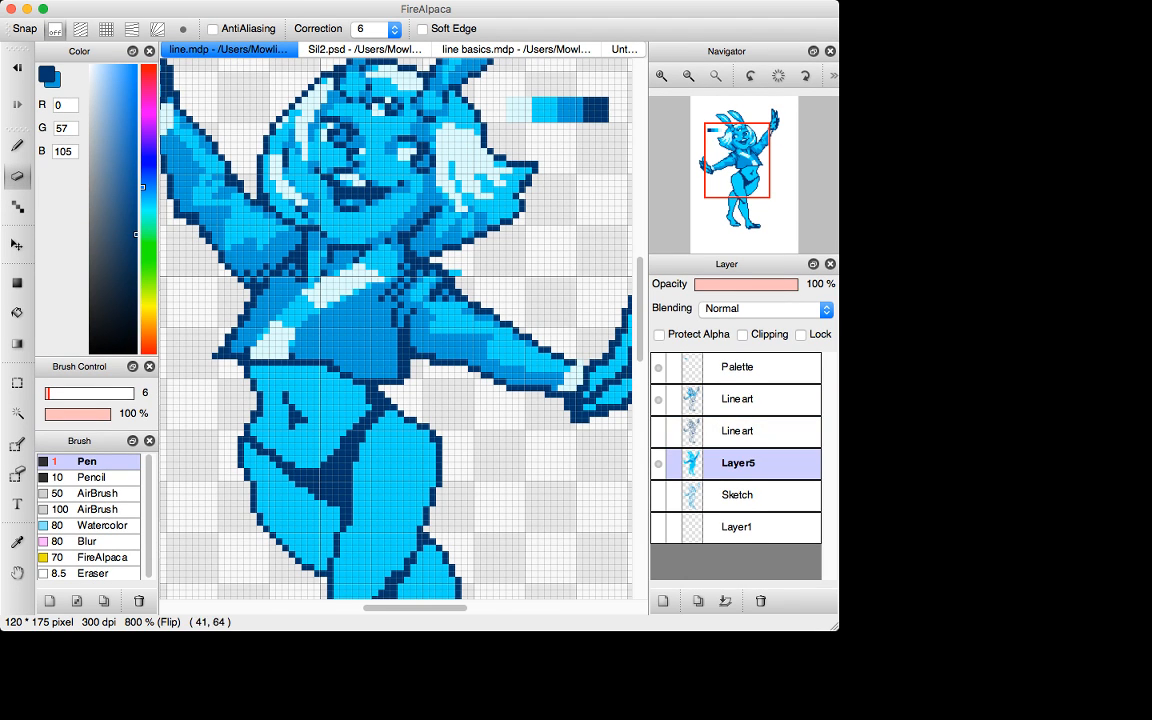
key("w")
left_click(547, 290)
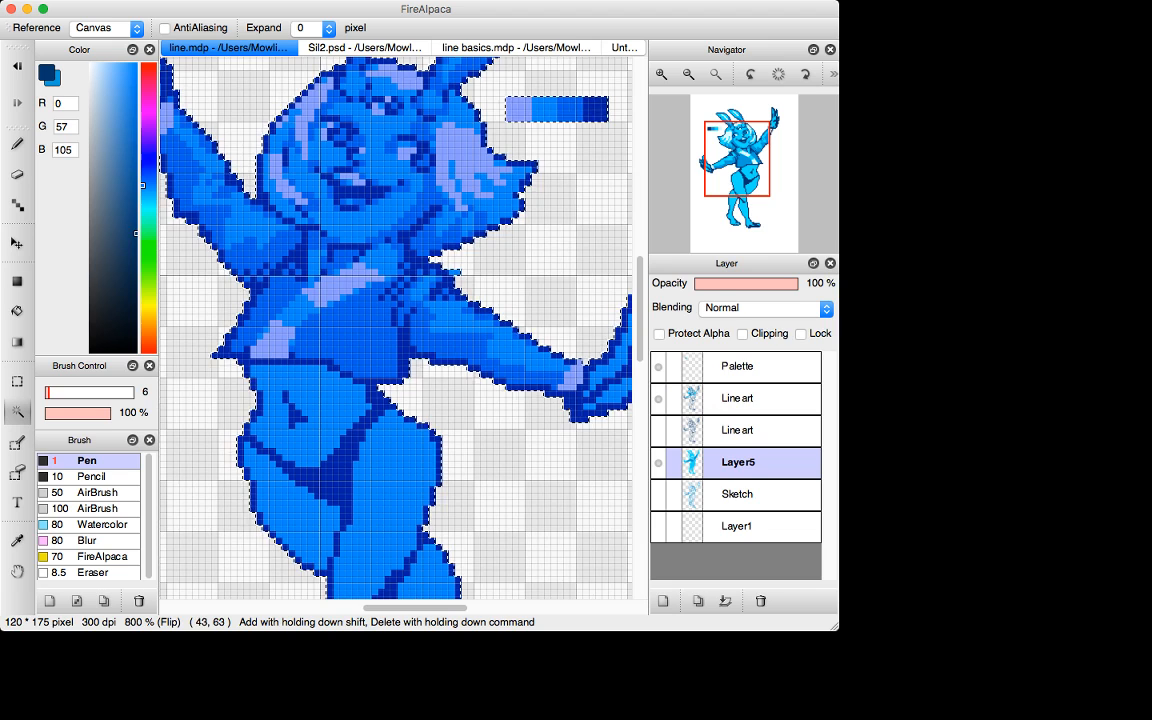
left_click(455, 271)
key("Delete")
key("super+d")
left_click(738, 398)
key("d")
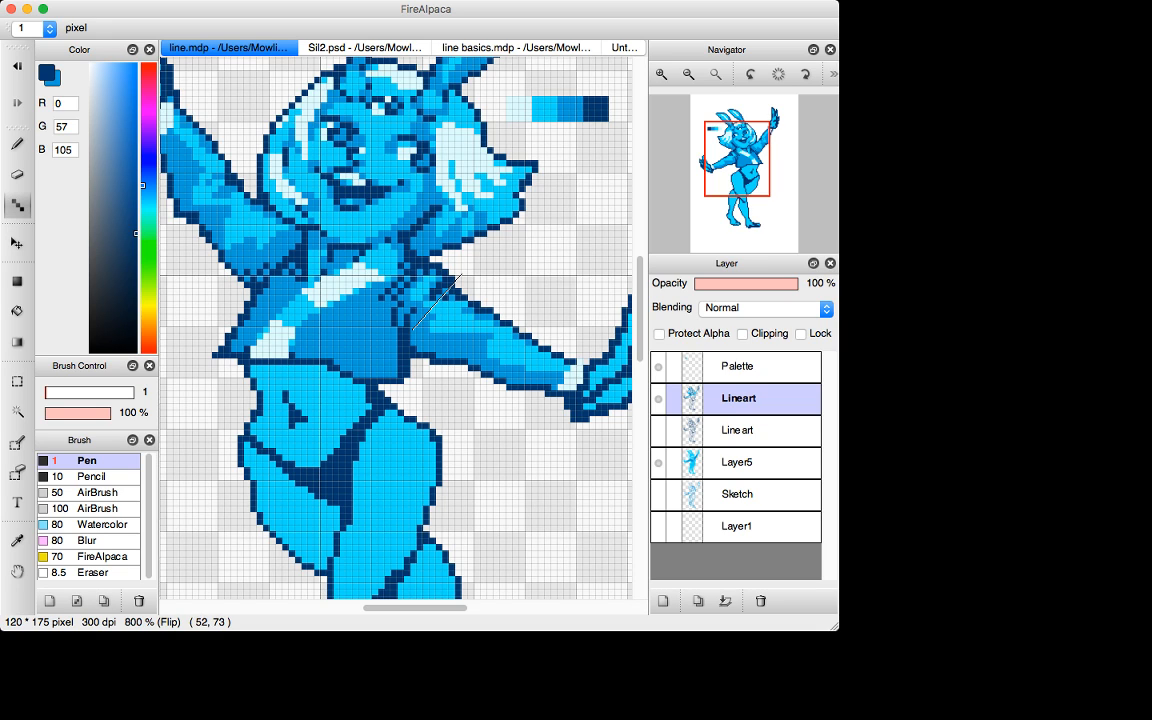
Undo the stray stroke and dither dark blue pixels down the crop top's side edge below the outstretched arm.
key("super+z")
left_click(394, 337)
left_click(394, 349)
left_click(394, 361)
left_click(388, 367)
left_click(381, 374)
Soften the crop top's edge below the raised arm with medium blue pixels and add a dark blue pixel near its lower corner.
key("x")
left_click(240, 256)
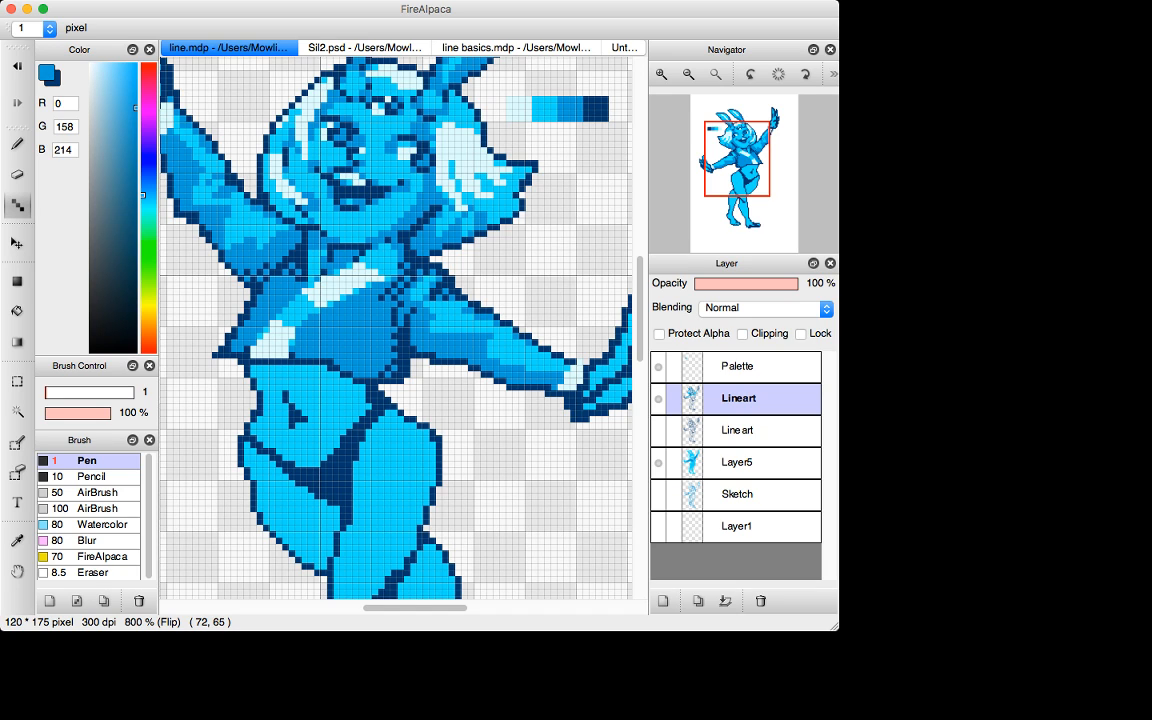
left_click(259, 291)
left_click(247, 316)
key("x")
left_click(234, 348)
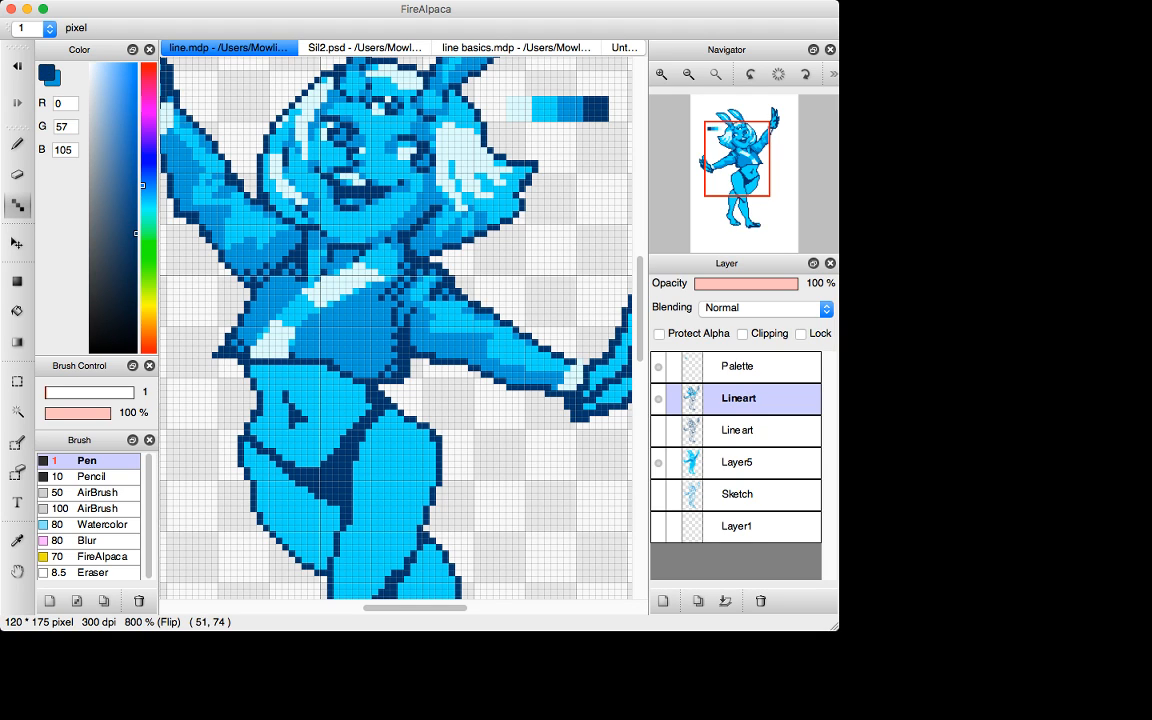
Build a small patch of dark blue dithering in the crop top's centre beneath the highlight stripe, undoing misplaced pixels.
left_click_drag(310, 323, 317, 323)
key("super+z")
left_click(285, 296)
left_click(291, 291)
left_click(317, 317)
left_click(329, 329)
left_click(329, 317)
left_click_drag(330, 323, 343, 329)
key("super+z")
left_click(330, 317)
left_click(337, 323)
left_click(343, 336)
key("super+z")
key("super+z")
left_click(343, 329)
key("super+z")
Dither dark blue pixels on the crop top's side just below the raised arm.
left_click(247, 280)
left_click(240, 285)
left_click(251, 274)
left_click(240, 274)
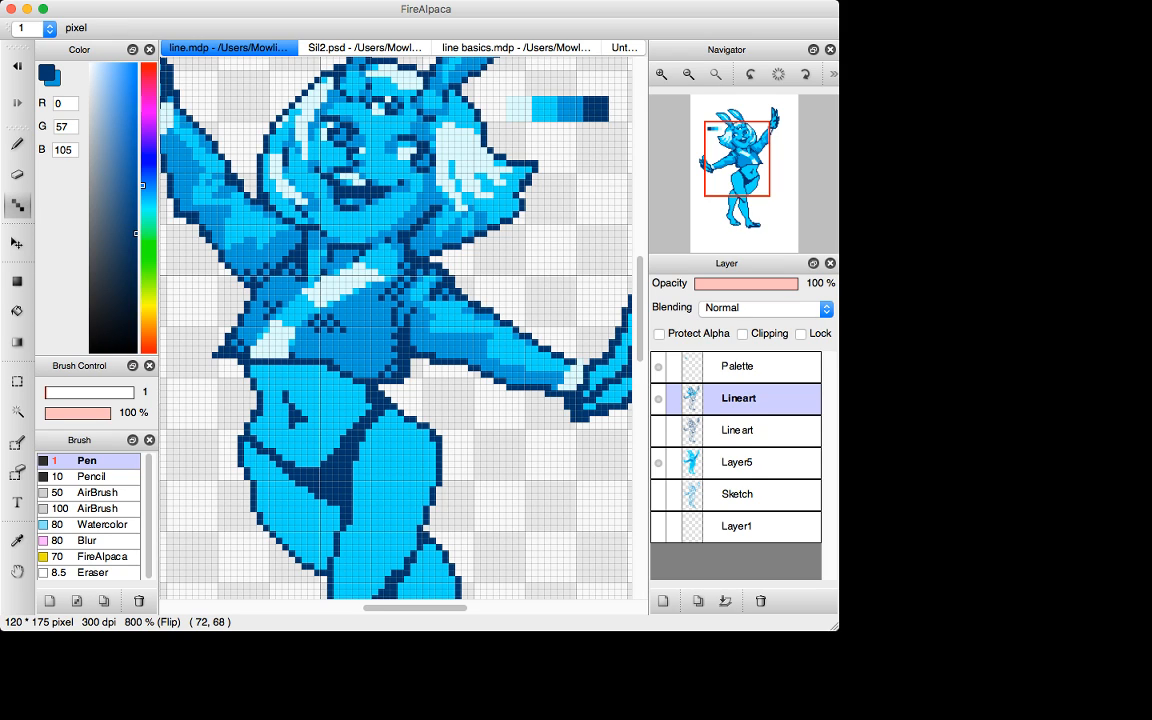
left_click(234, 280)
left_click(253, 317)
left_click(254, 304)
Review the crop top's dithered shading at 100% and again at 600% magnification.
key("super+minus")
key("super+minus")
key("super+minus")
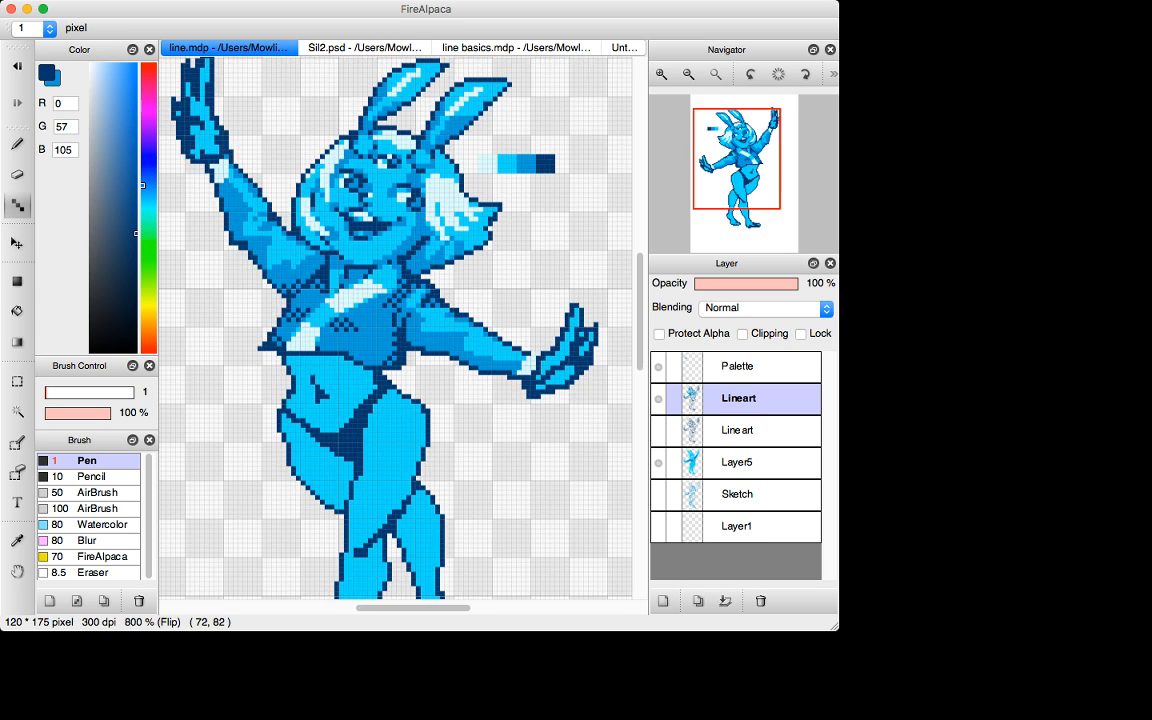
key("super+minus")
key("super+minus")
key("super+minus")
key("super+minus")
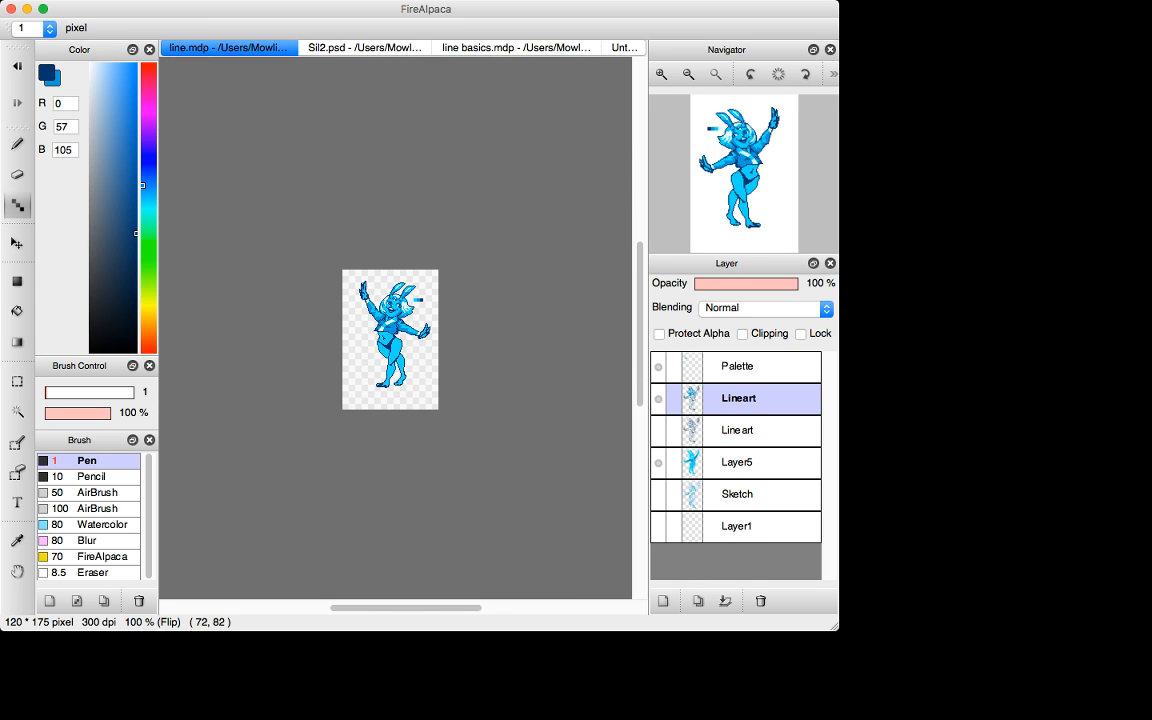
key("super+Tab")
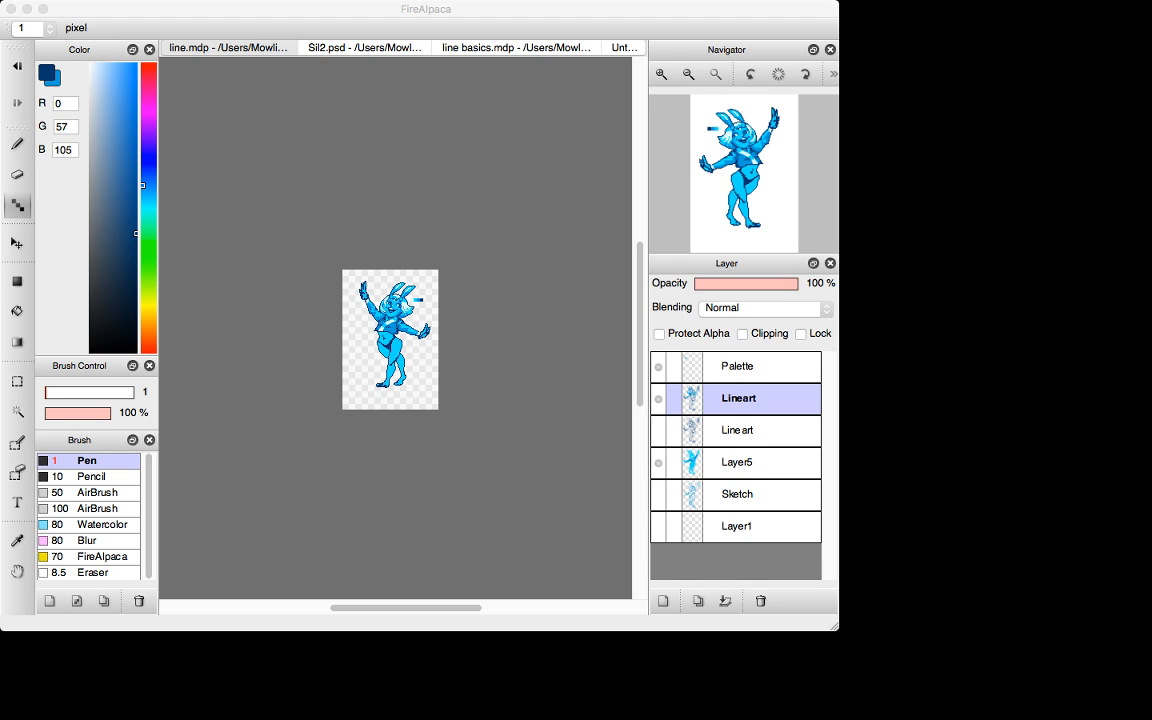
key("super+Tab")
key("super+plus")
key("super+plus")
key("super+plus")
key("super+plus")
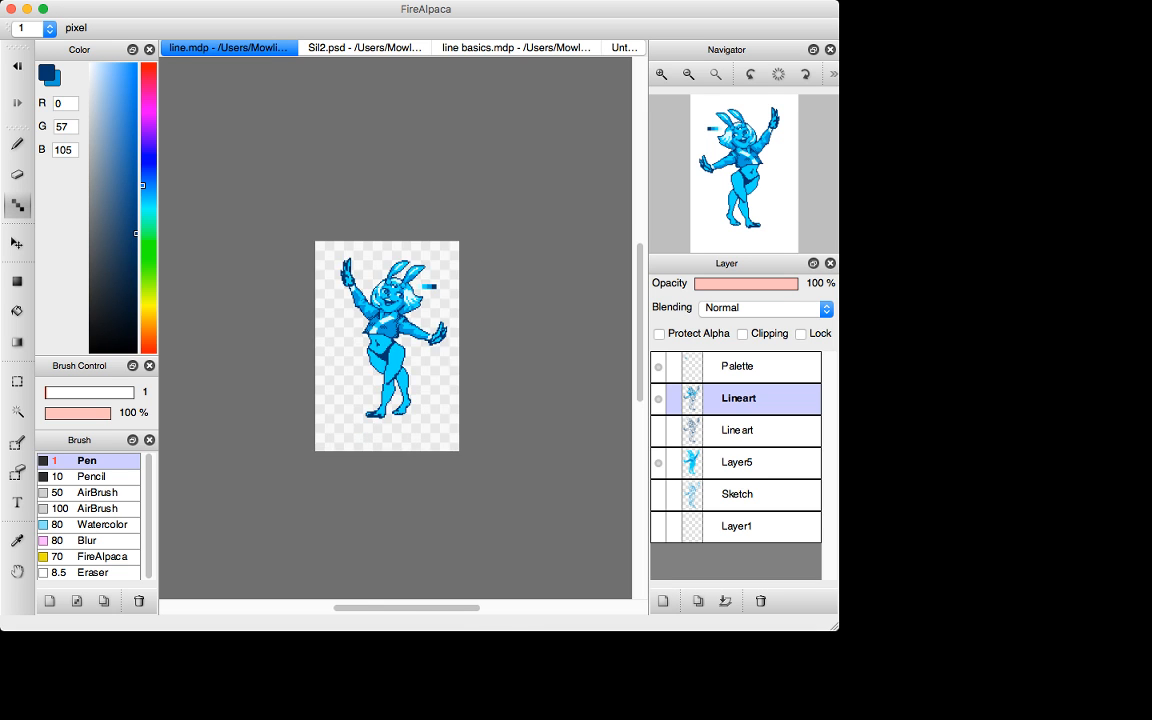
key("super+Tab")
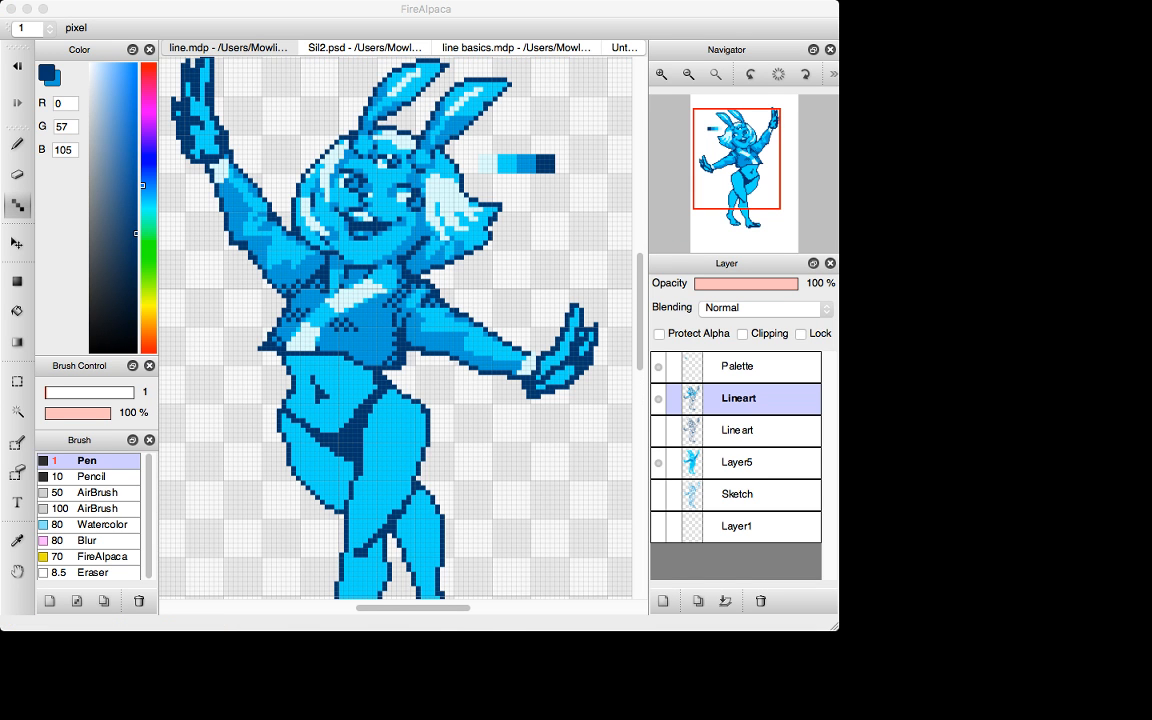
key("super+Tab")
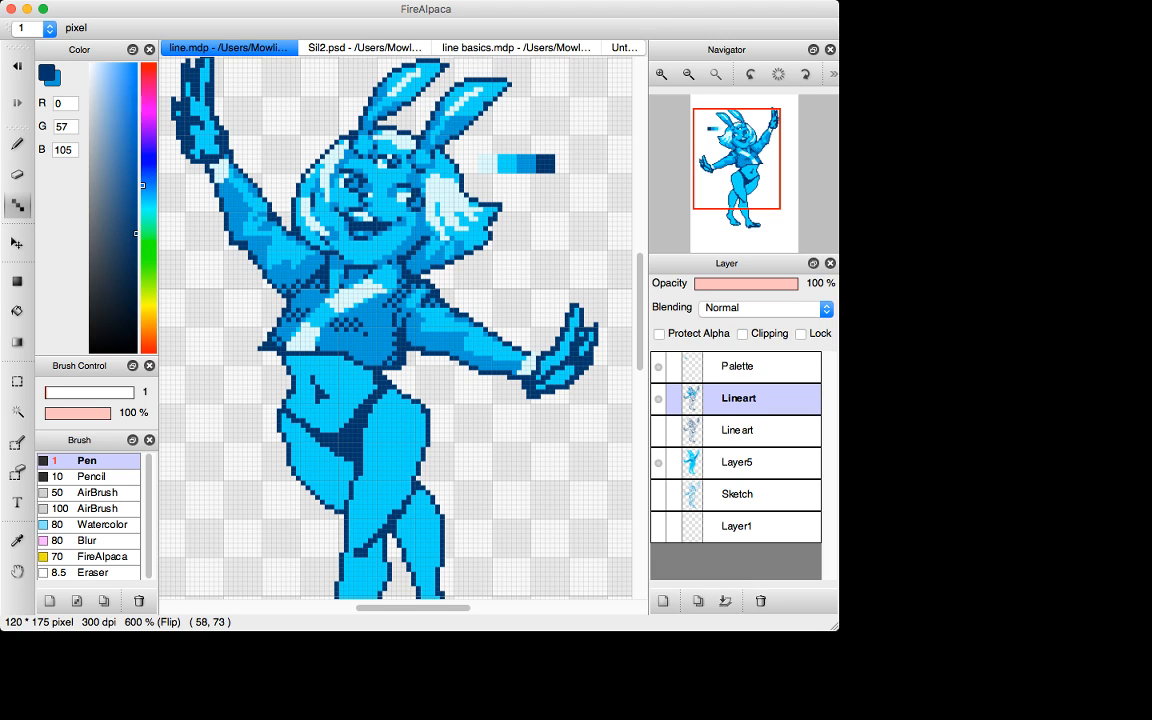
Undo the last dithering edit on the crop top and switch to the Brush tool with dark blue.
key("super+z")
key("b")
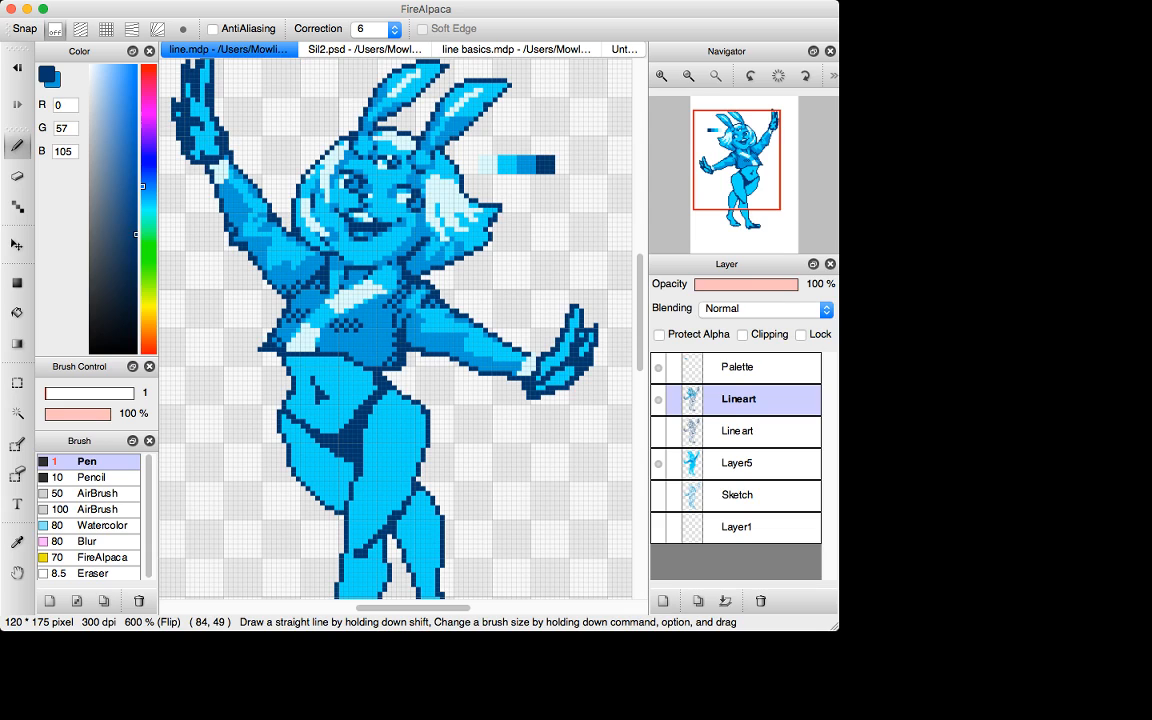
key("x")
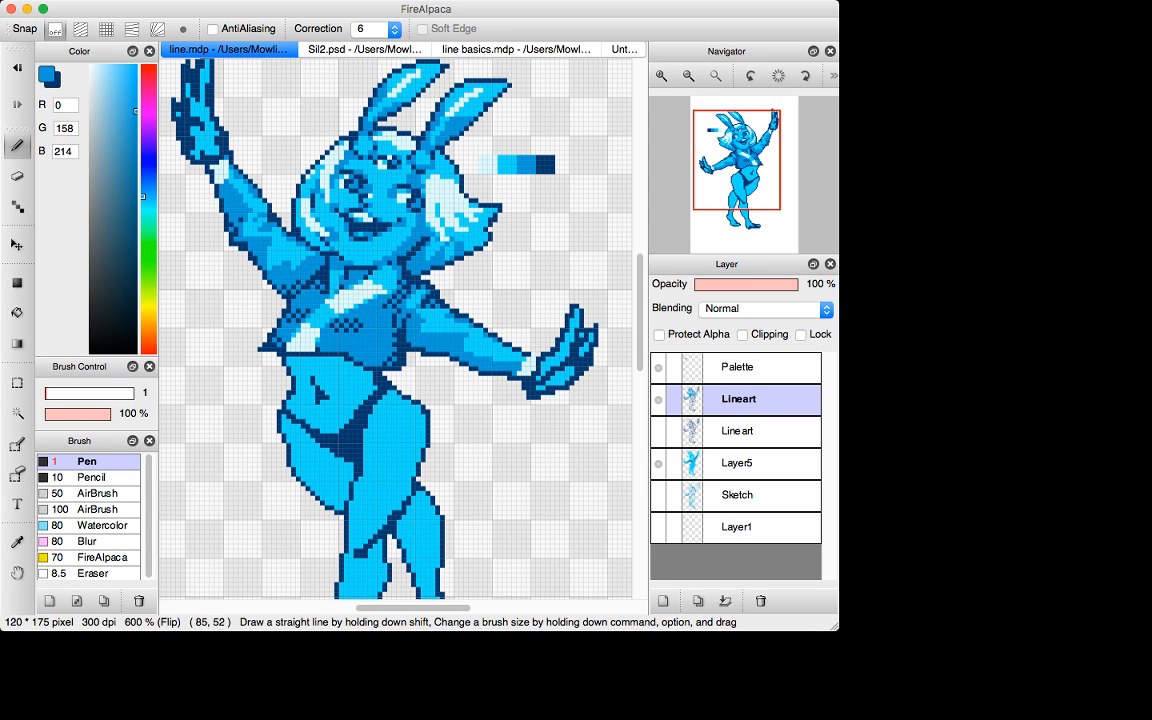
key("x")
key("x")
key("x")
key("x")
key("x")
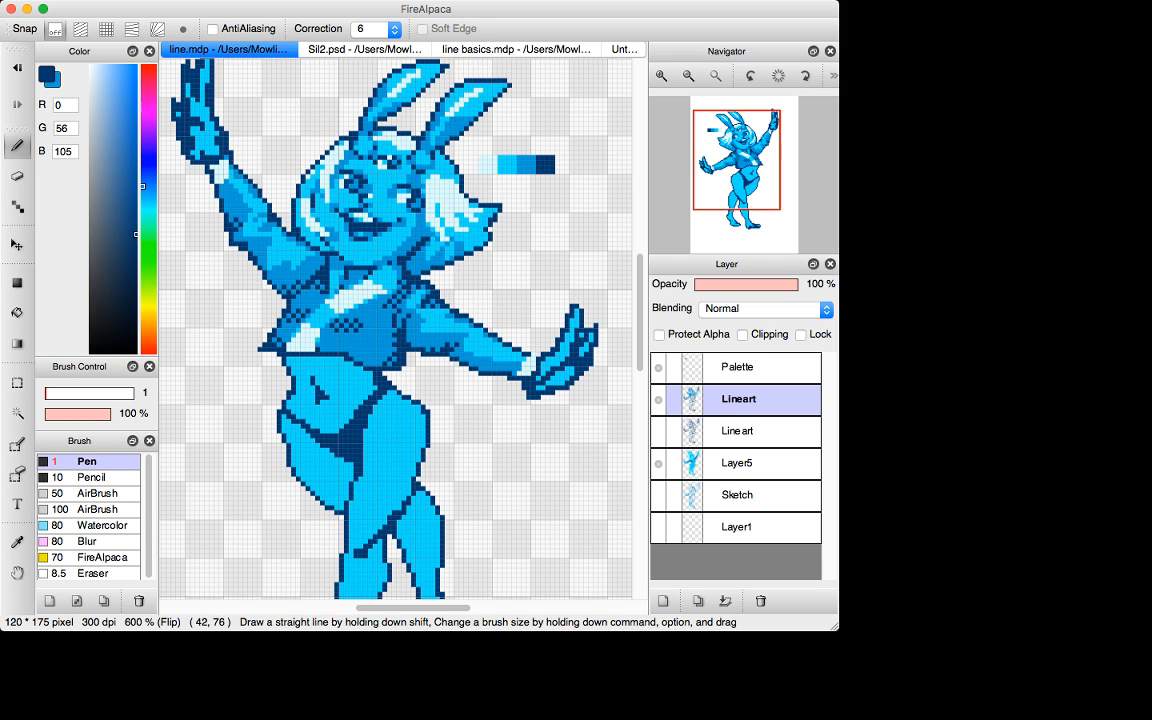
Touch up the crop top's shading near the outstretched arm with dark blue and medium blue pixels.
left_click(394, 314)
key("x")
left_click(381, 315)
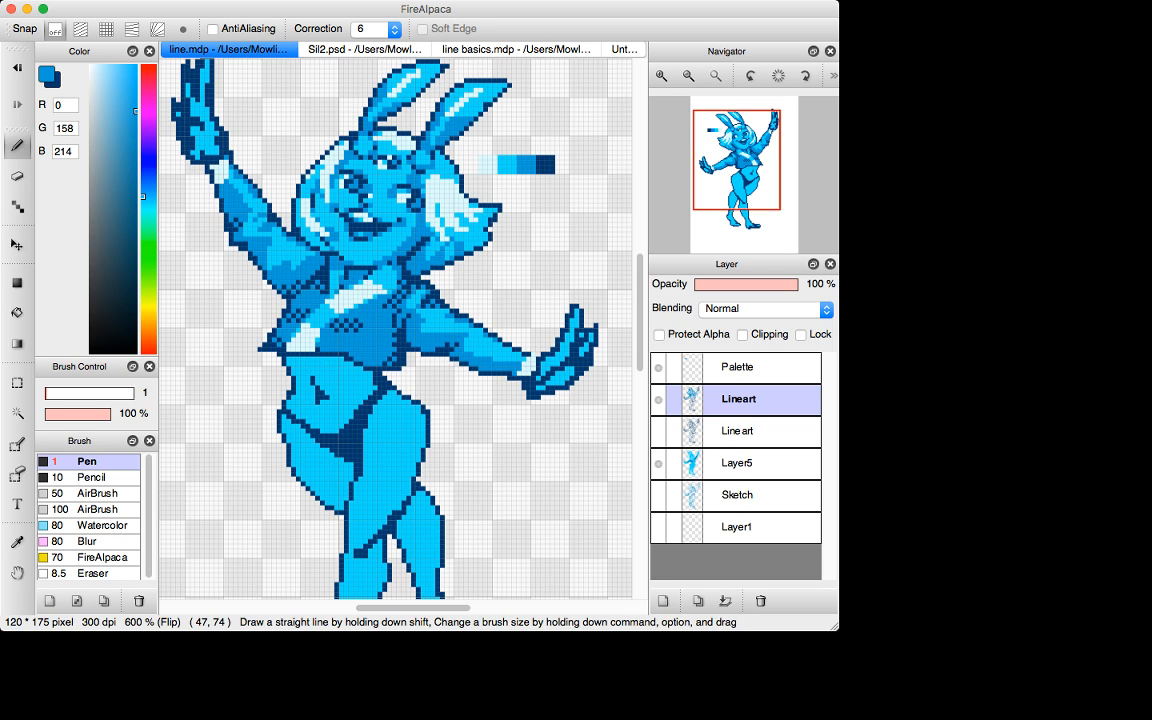
key("x")
Check how the crop top's dithering reads at reduced size and at 800% magnification.
key("super+minus")
key("super+minus")
key("super+minus")
key("super+minus")
key("super+minus")
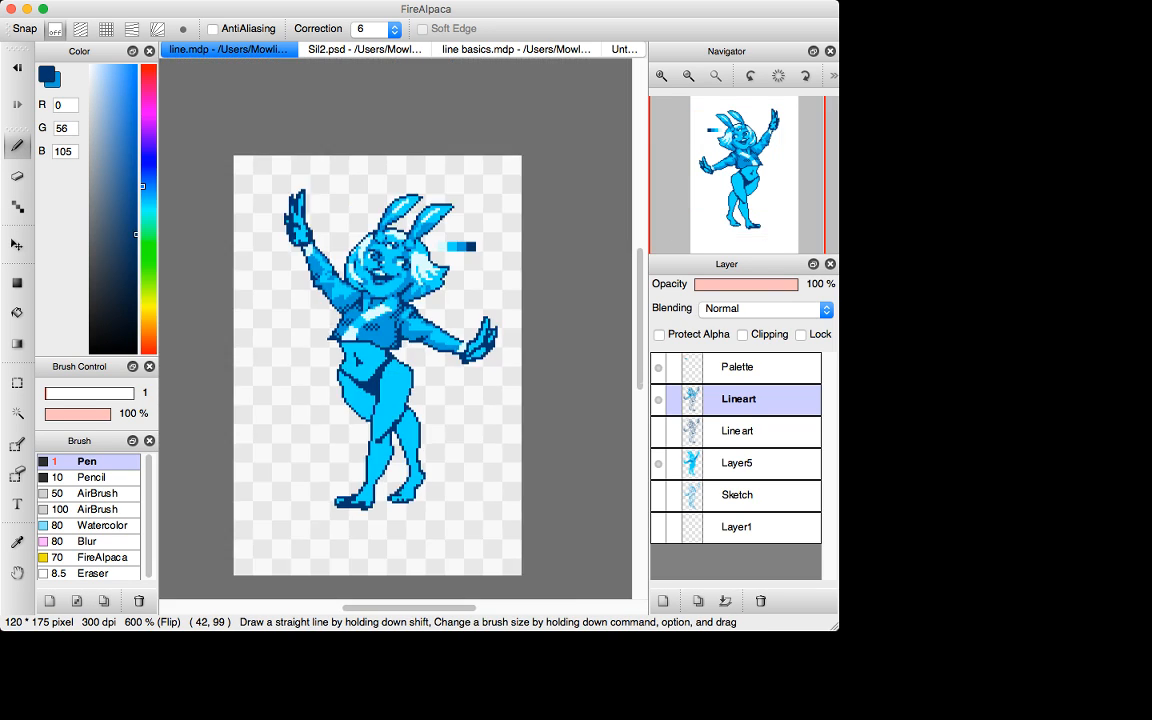
key("super+plus")
key("super+plus")
key("super+plus")
key("super+plus")
key("super+plus")
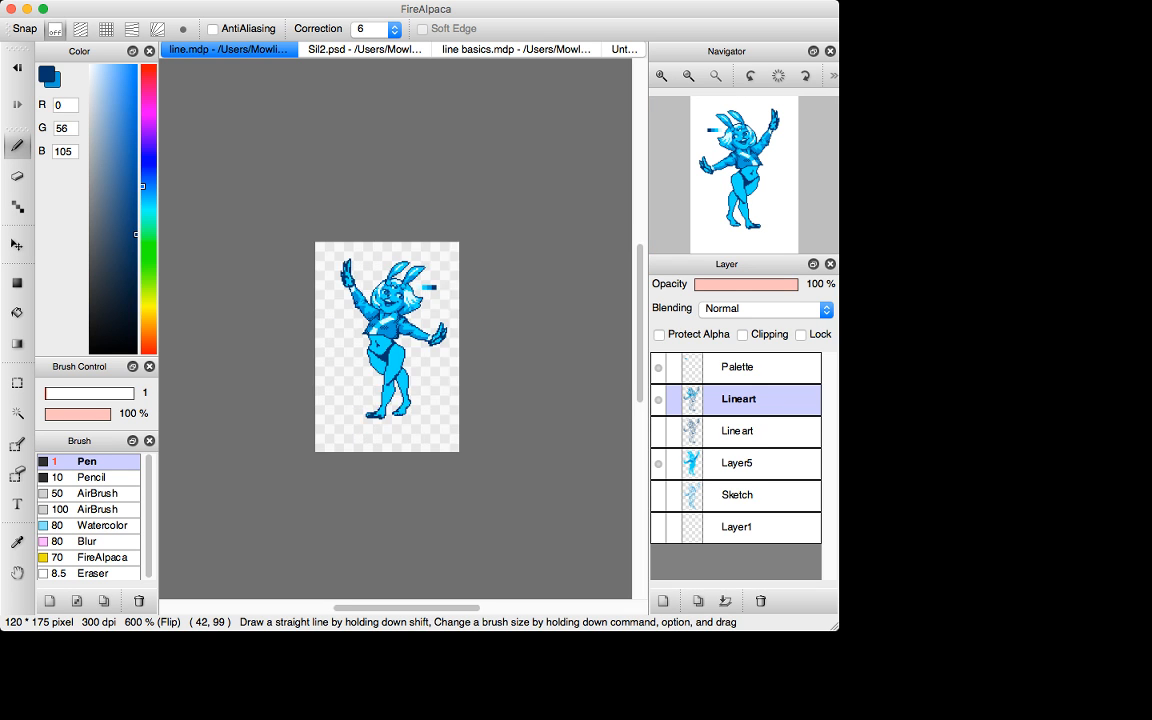
key("super+plus")
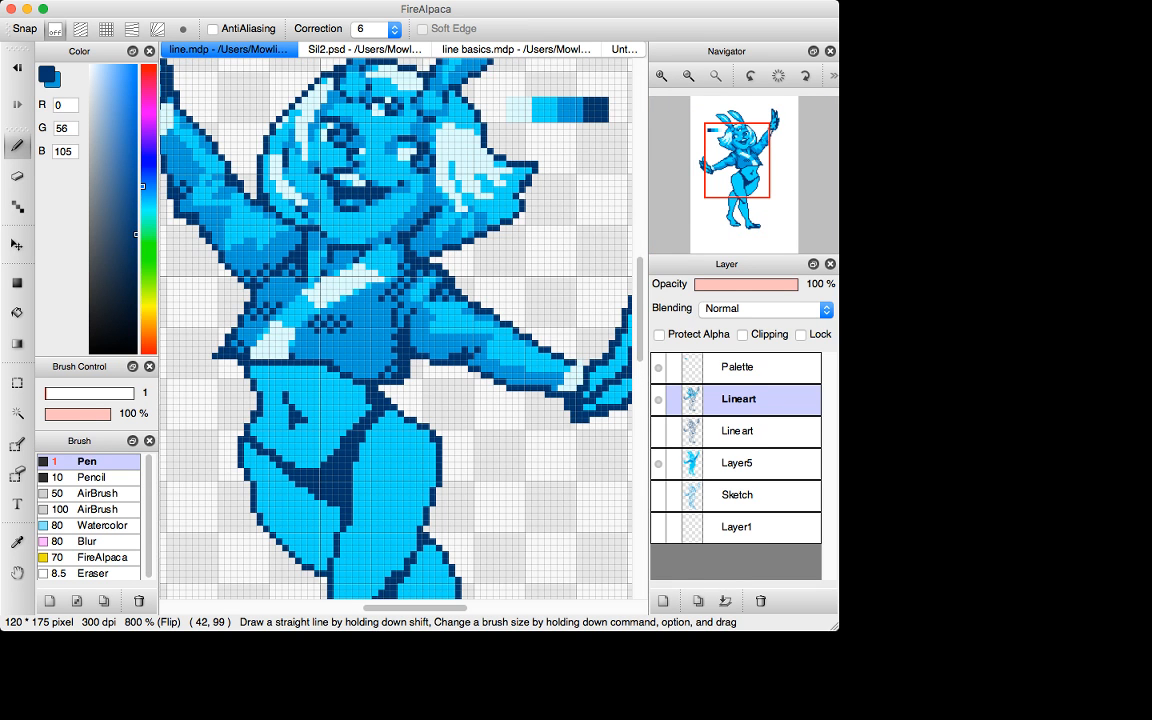
Shade the midriff around the navel and beneath the crop top with the palette's medium blue.
key("i")
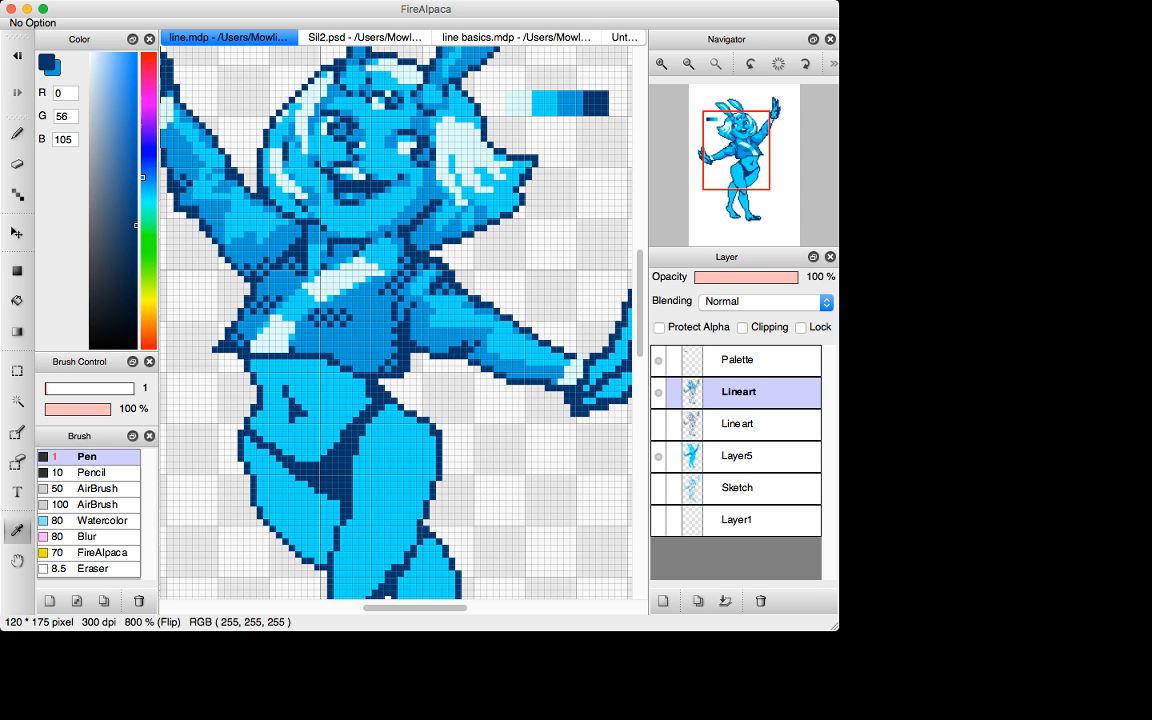
left_click(570, 106)
key("n")
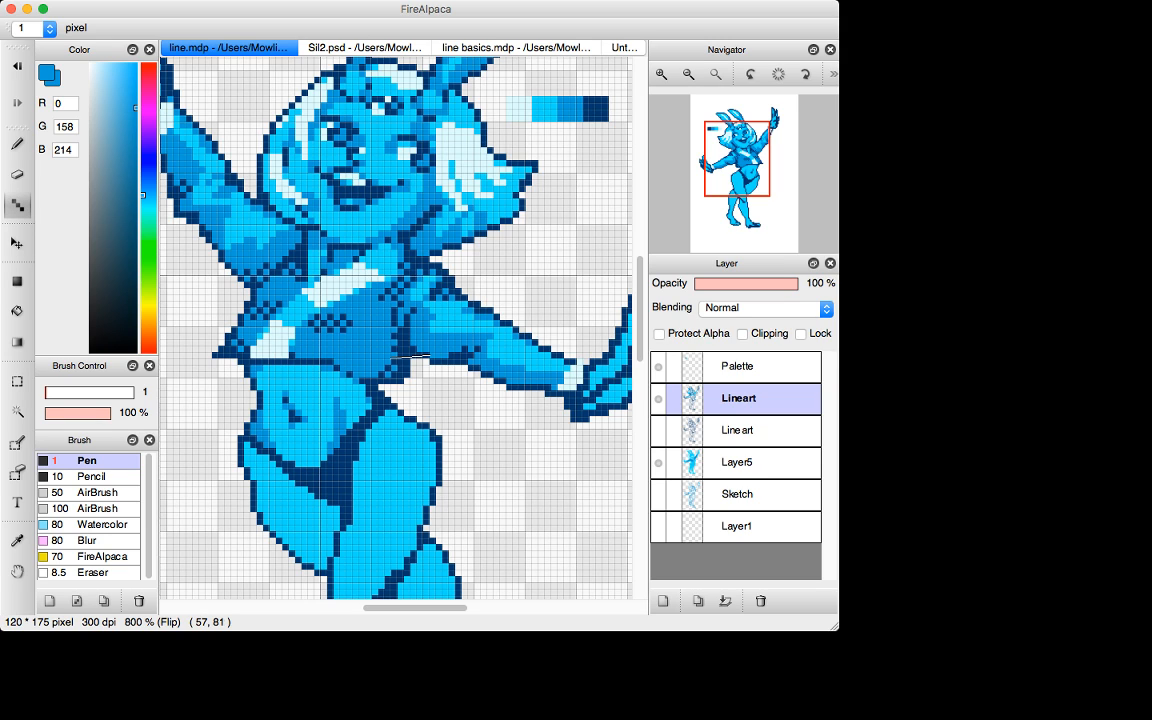
key("super+Tab")
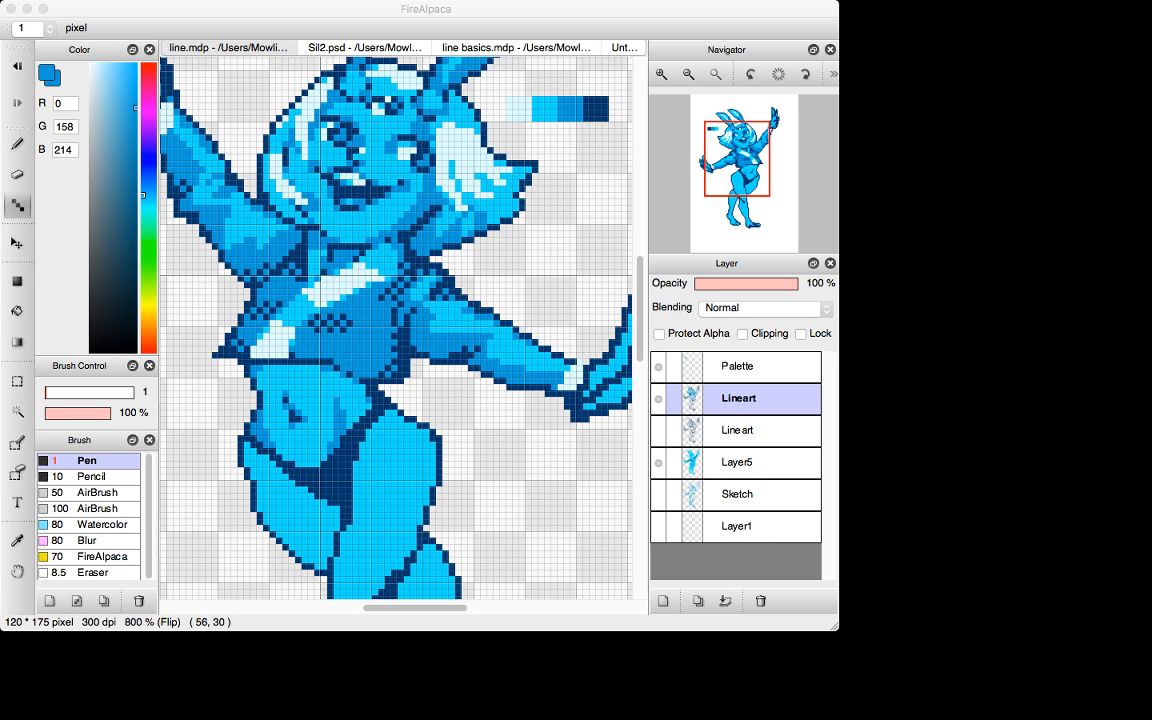
key("super+Tab")
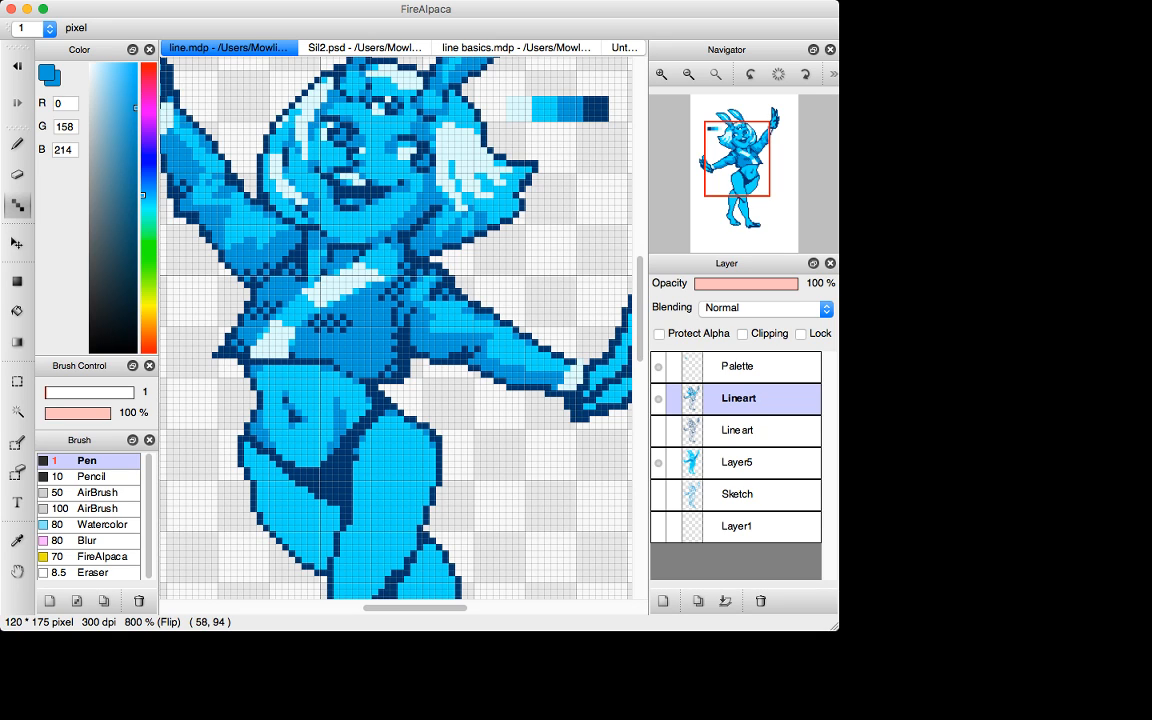
key("super+z")
key("super+y")
Lighten the middle of the dark briefs with medium blue pixels along the upper edge and centre.
left_click(317, 464)
left_click(317, 471)
key("super+z")
left_click(317, 465)
left_click_drag(323, 489, 310, 483)
Dither the briefs' shading by placing dark blue sampled from the outline and medium blue pixels near the inner thigh.
key("i")
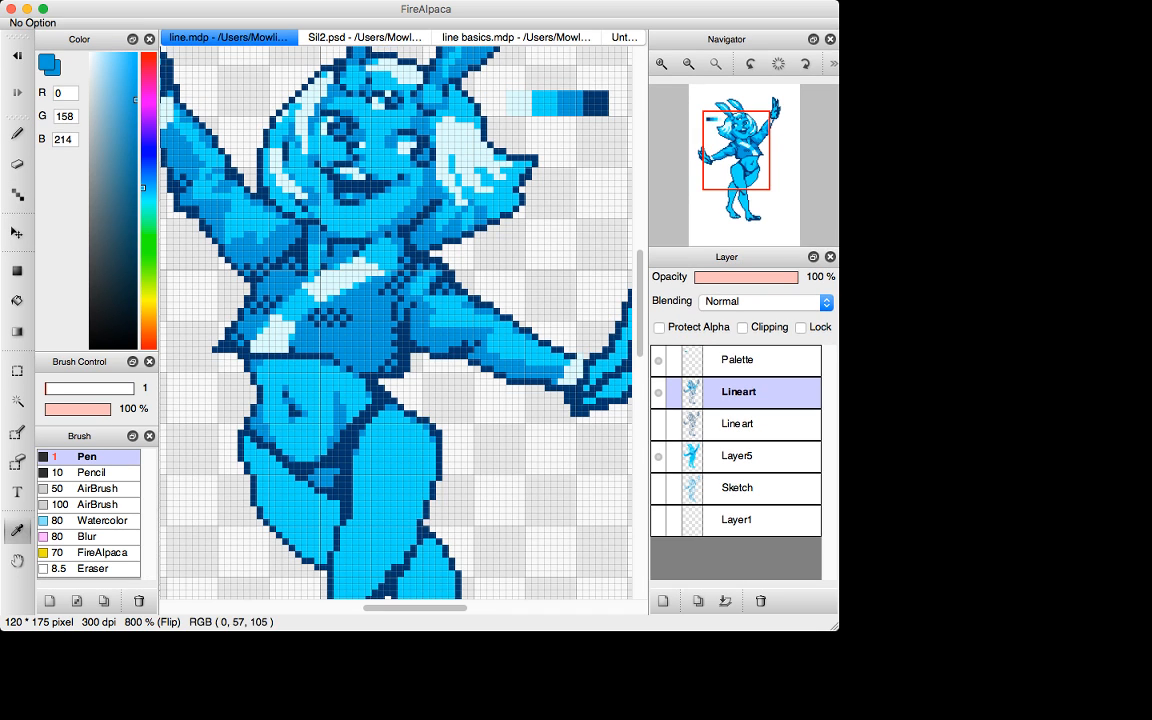
left_click(333, 466)
key("n")
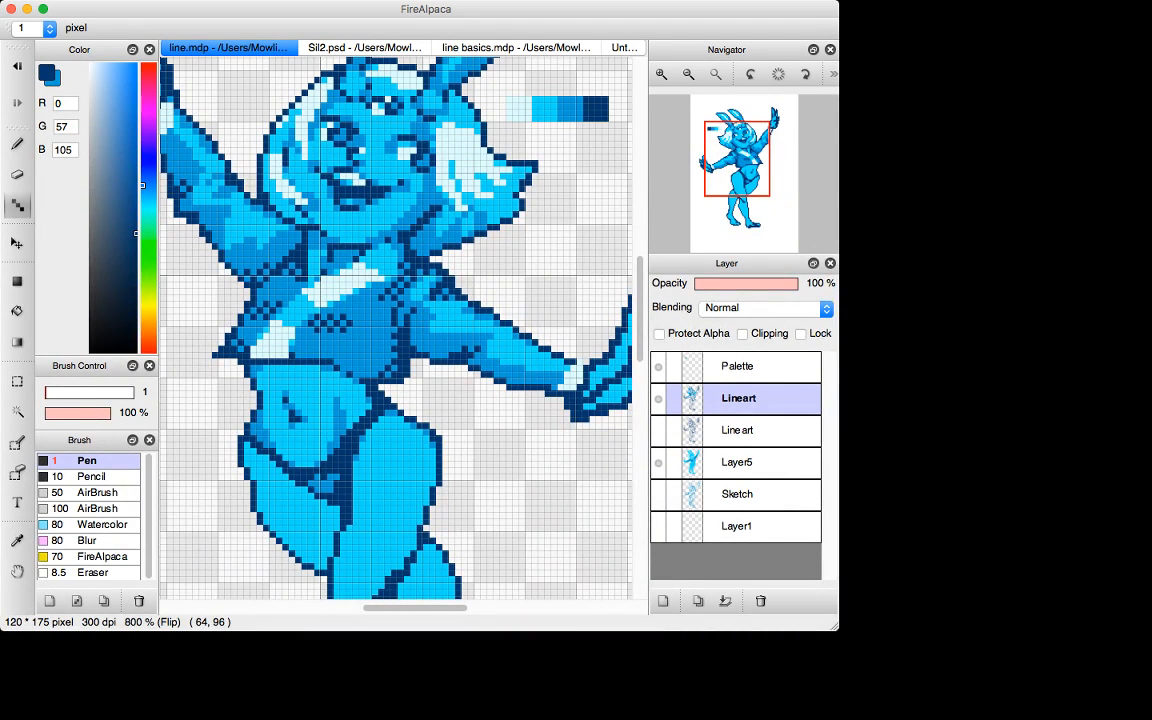
left_click(317, 483)
key("x")
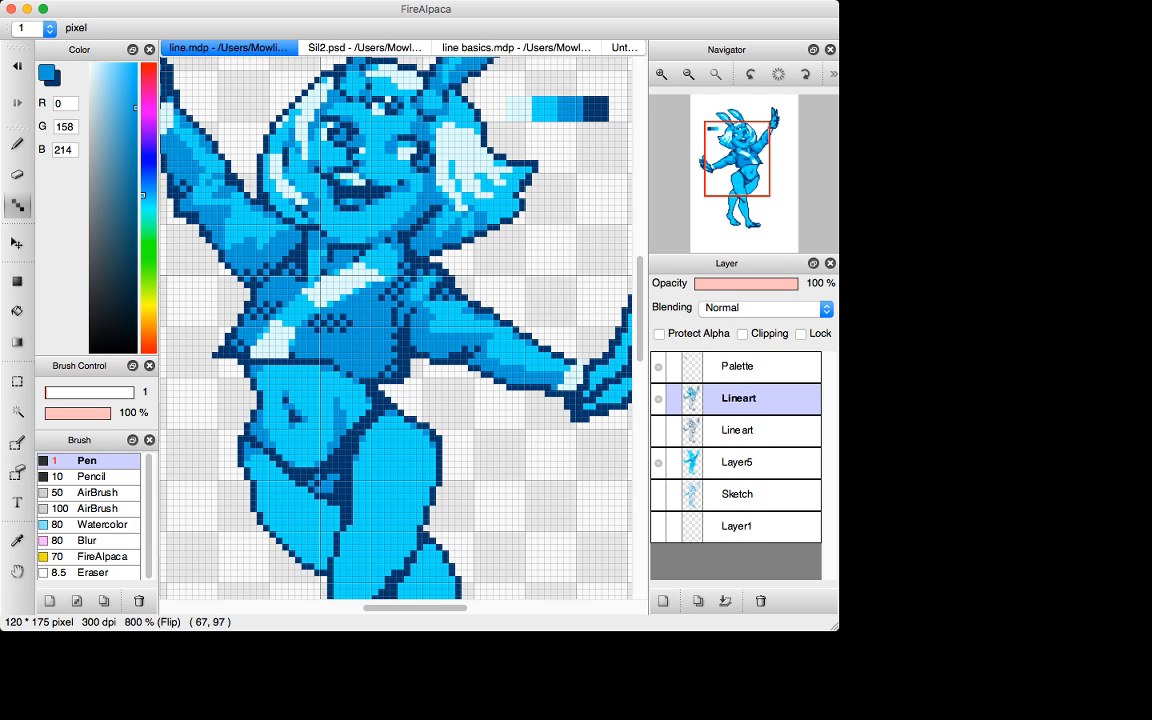
left_click_drag(323, 503, 331, 503)
key("super+z")
left_click(330, 503)
Check how the midriff and briefs shading reads at reduced size and at 800% magnification.
key("super+minus")
key("super+minus")
key("super+minus")
key("super+minus")
key("super+minus")
key("super+minus")
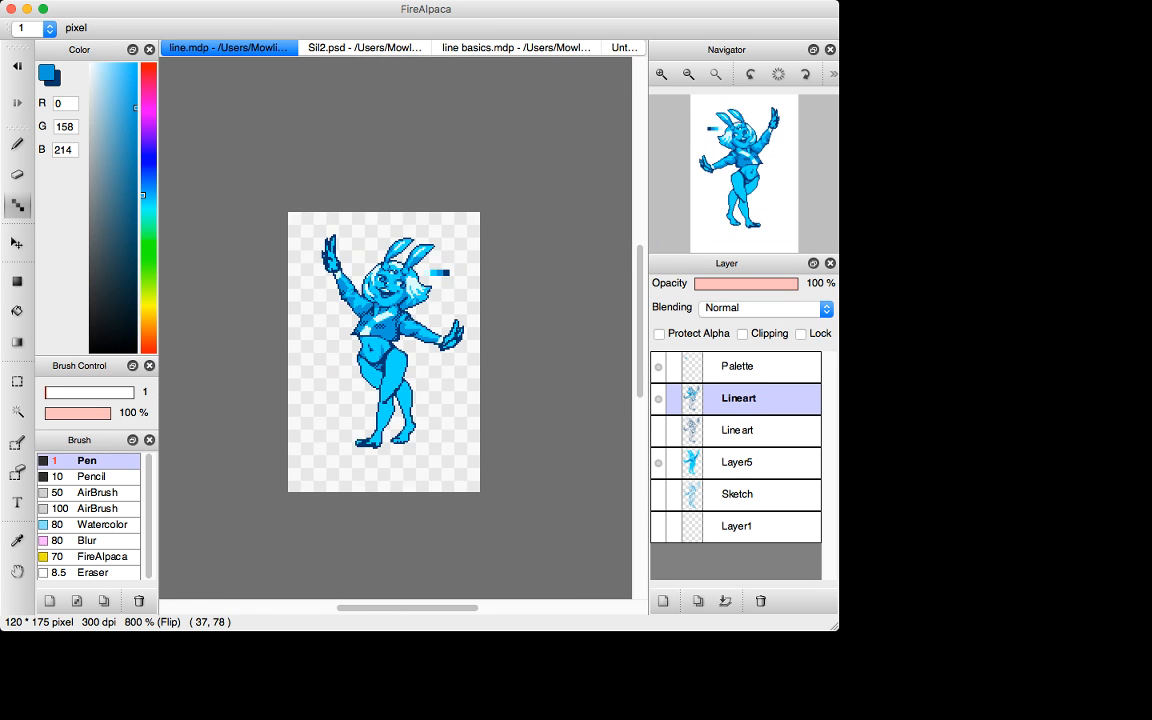
key("super+plus")
key("super+plus")
key("super+plus")
key("super+plus")
key("super+plus")
key("super+plus")
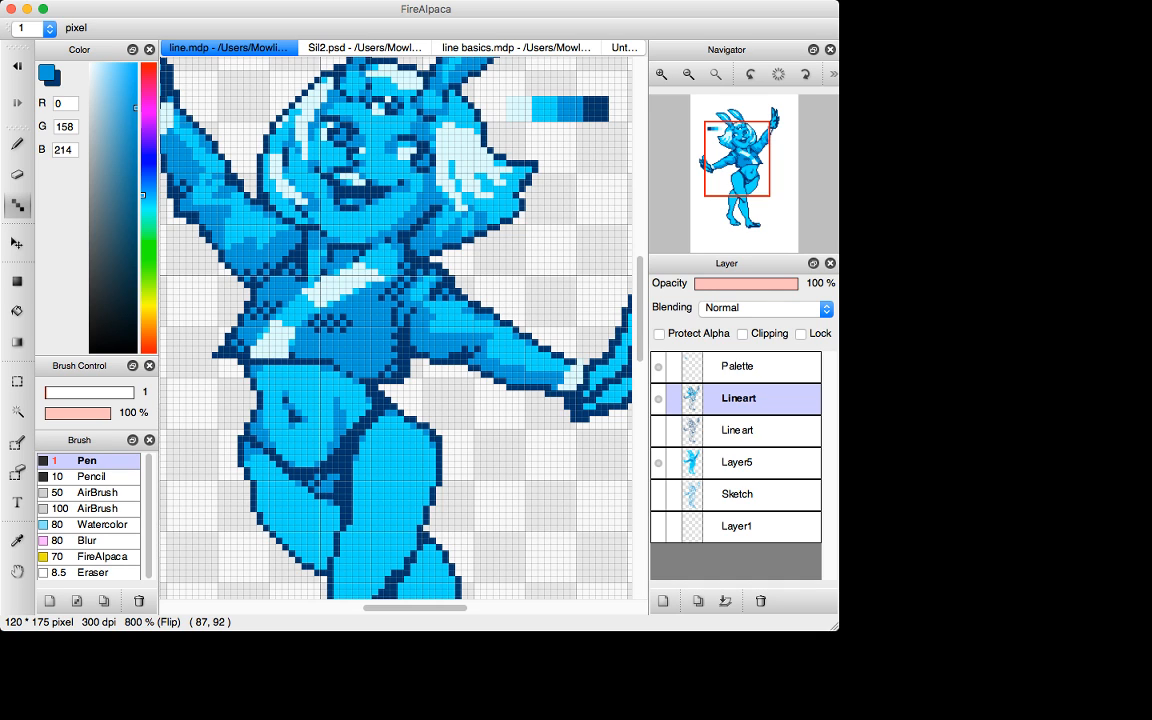
Erase the protruding outline pixels at the crop top's lower corner and clear the leftover base colour there.
key("e")
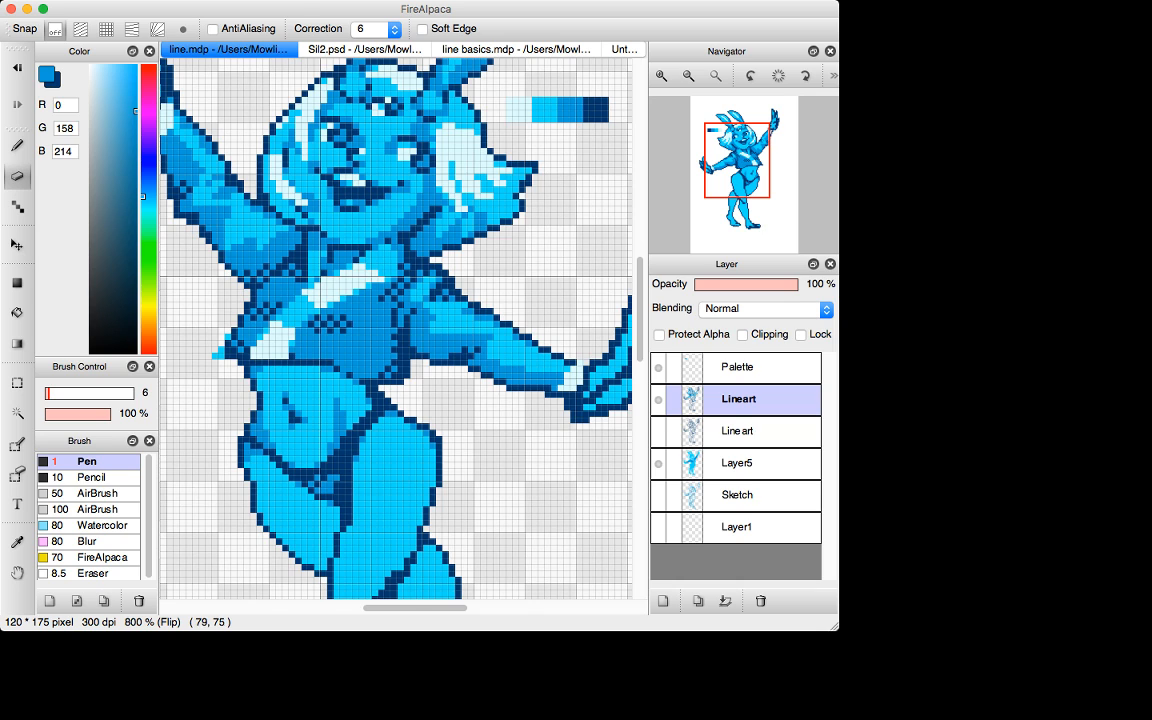
key("w")
left_click(221, 350)
left_click(227, 338, "shift")
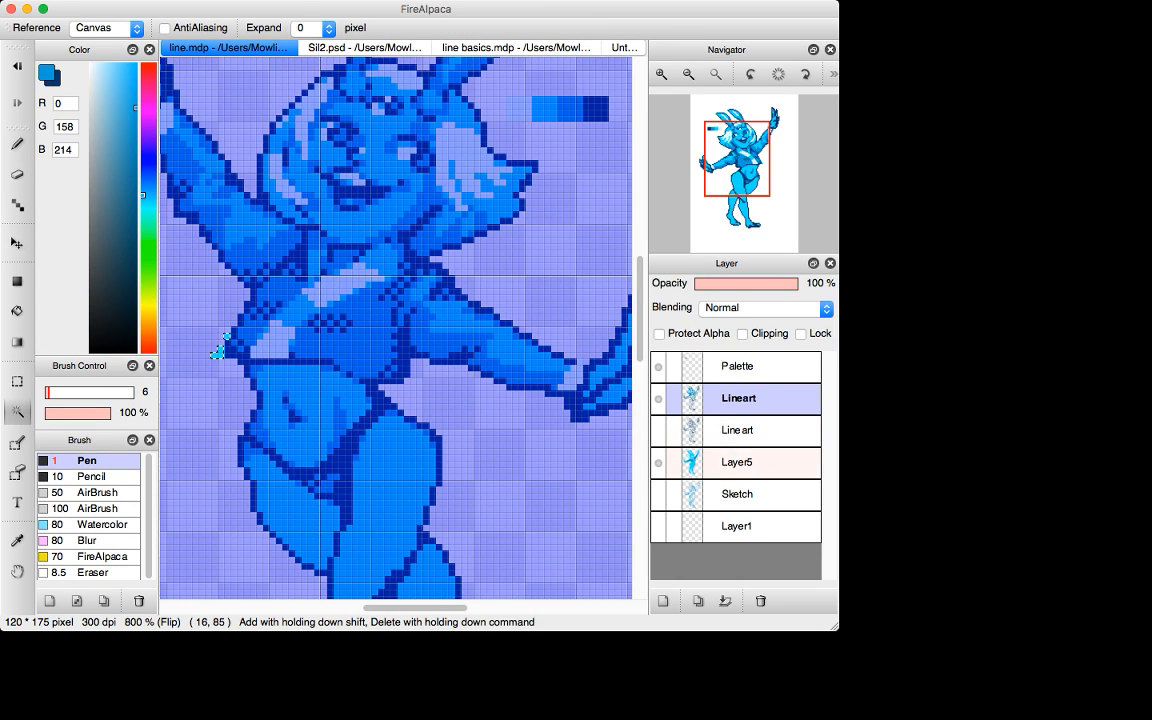
key("super+d")
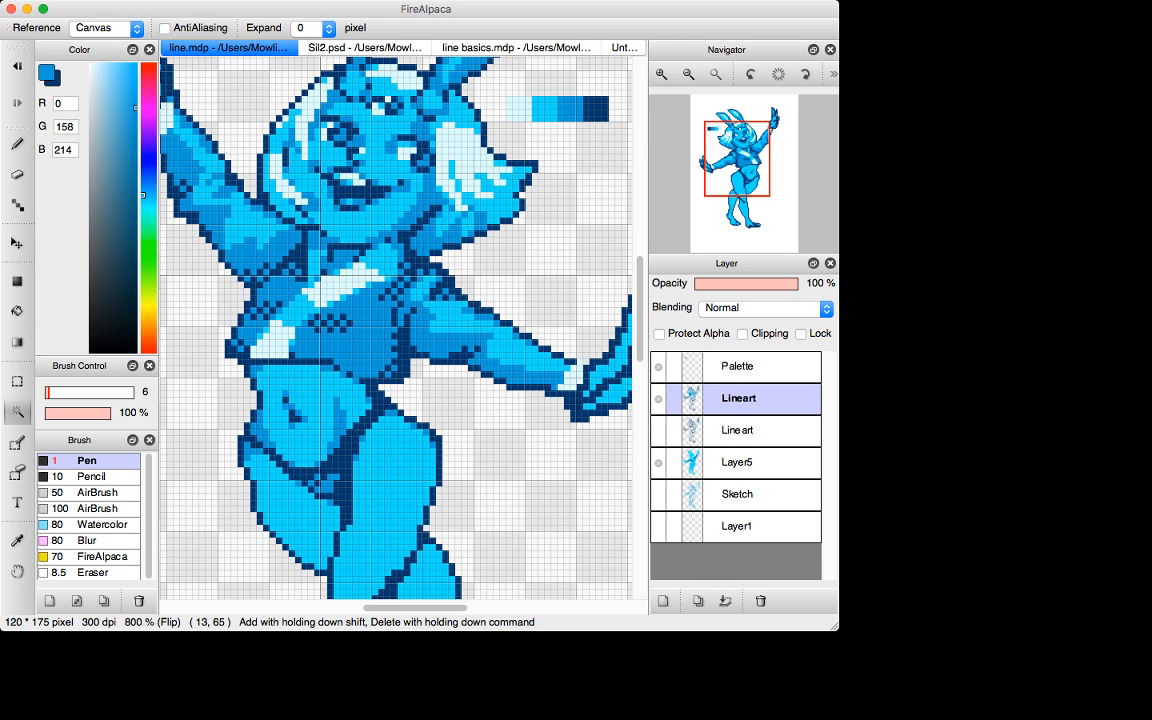
Recolour the dark crease line across the front knee medium blue and add shading around it.
scroll(395, 325, "down", 5)
left_click_drag(640, 325, 640, 352)
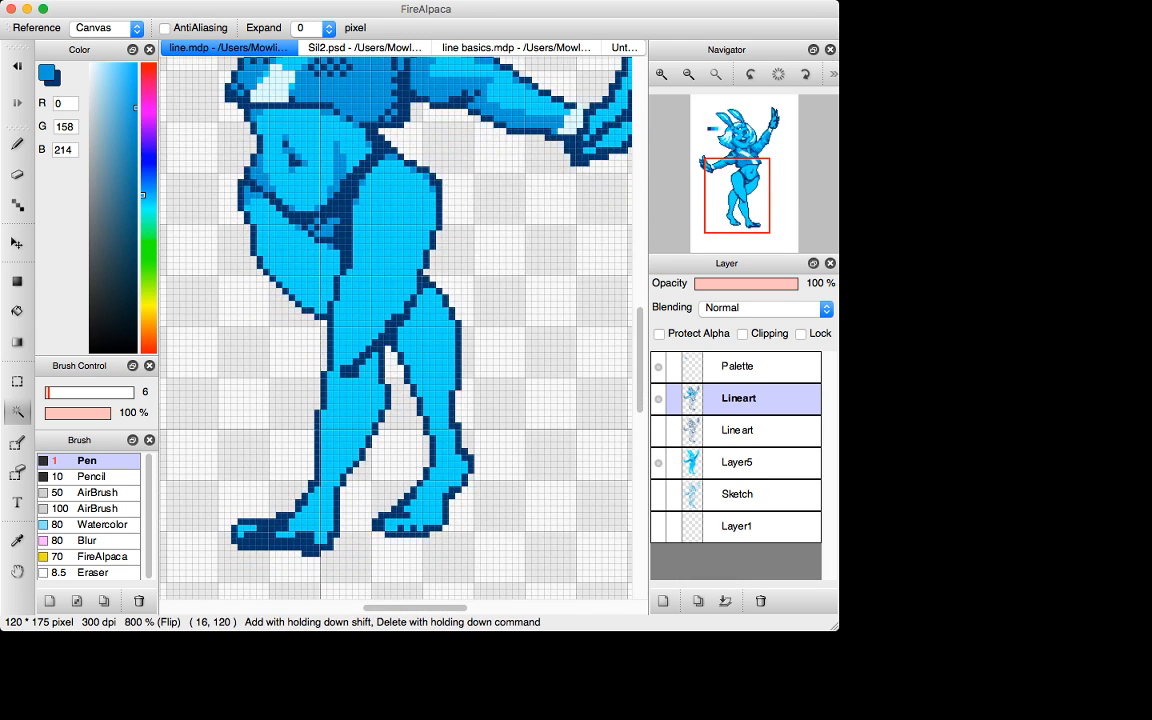
key("Down")
left_click(17, 205)
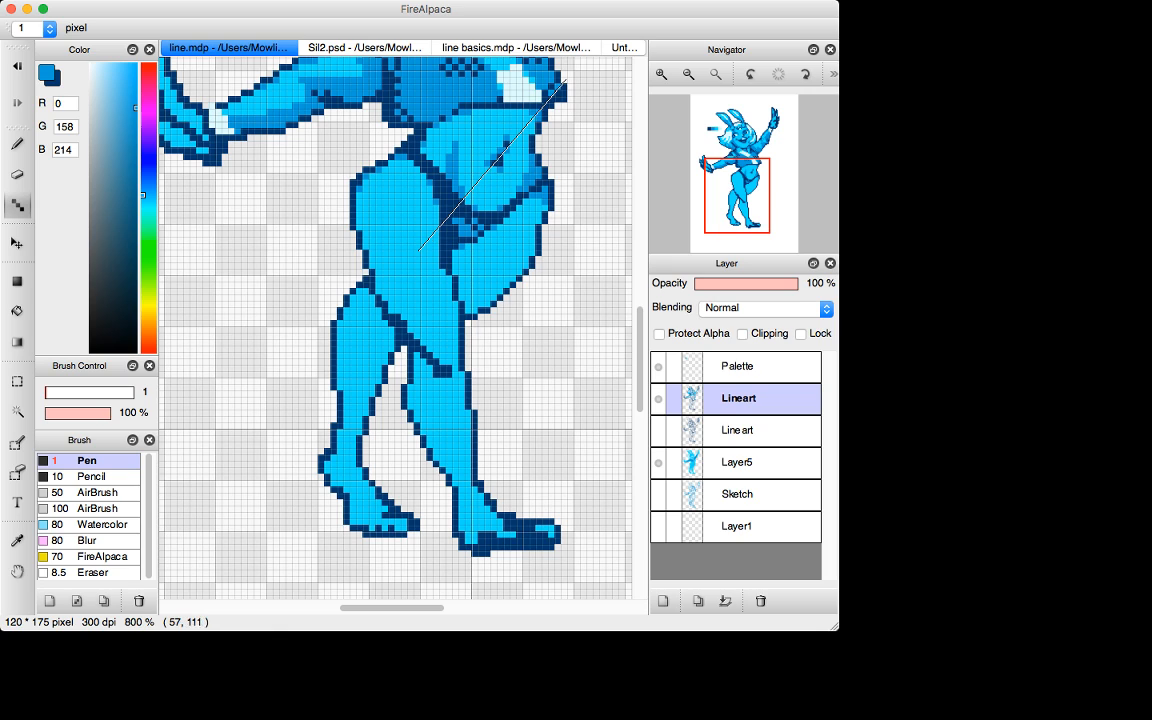
left_click_drag(398, 324, 410, 336)
key("g")
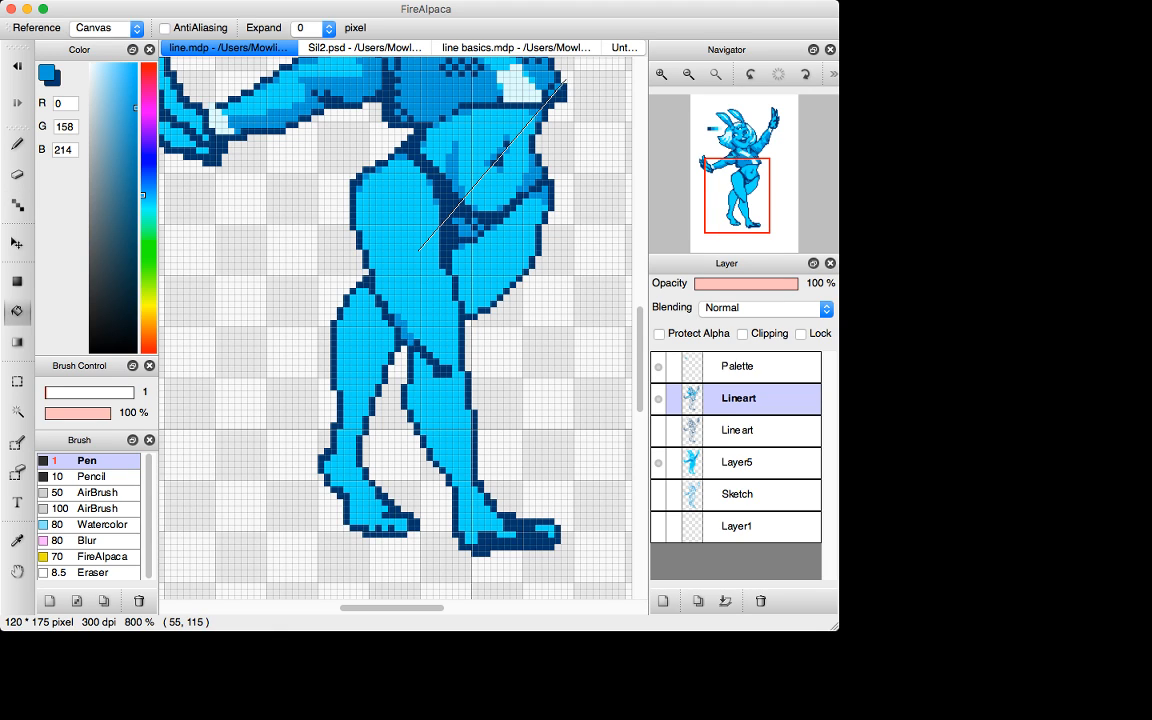
key("d")
key("g")
key("d")
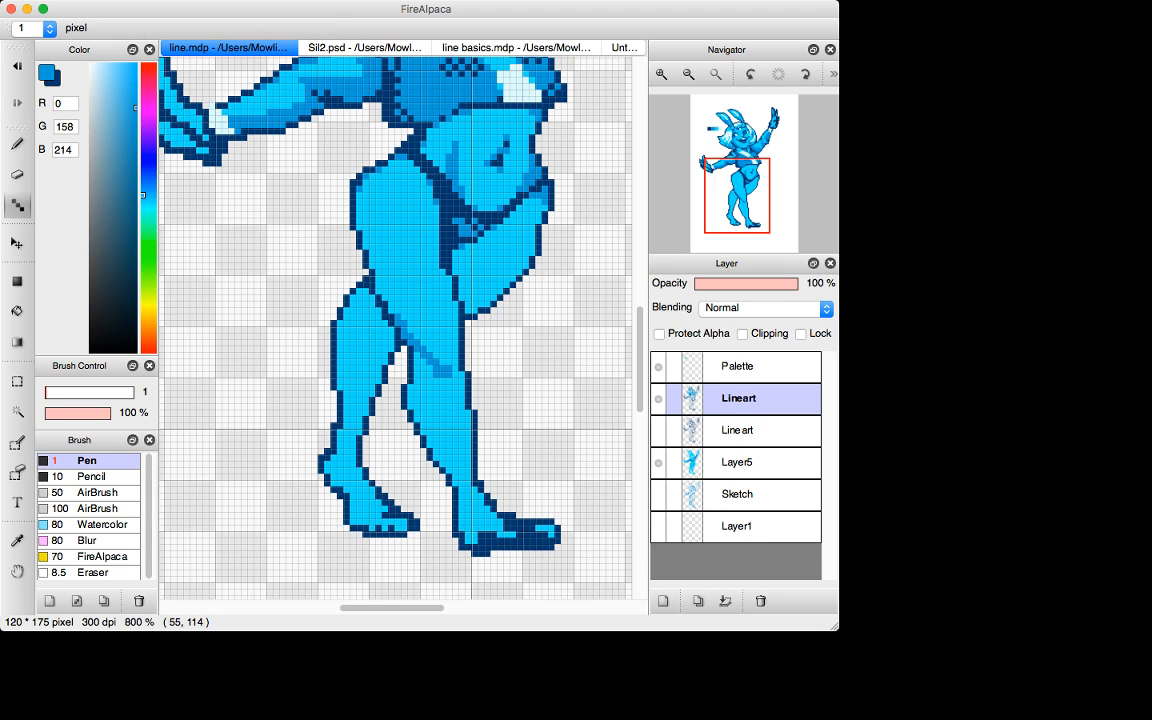
mouse_move(411, 330)
left_mouse_down()
mouse_move(436, 305)
mouse_move(423, 343)
mouse_move(434, 375)
left_mouse_up()
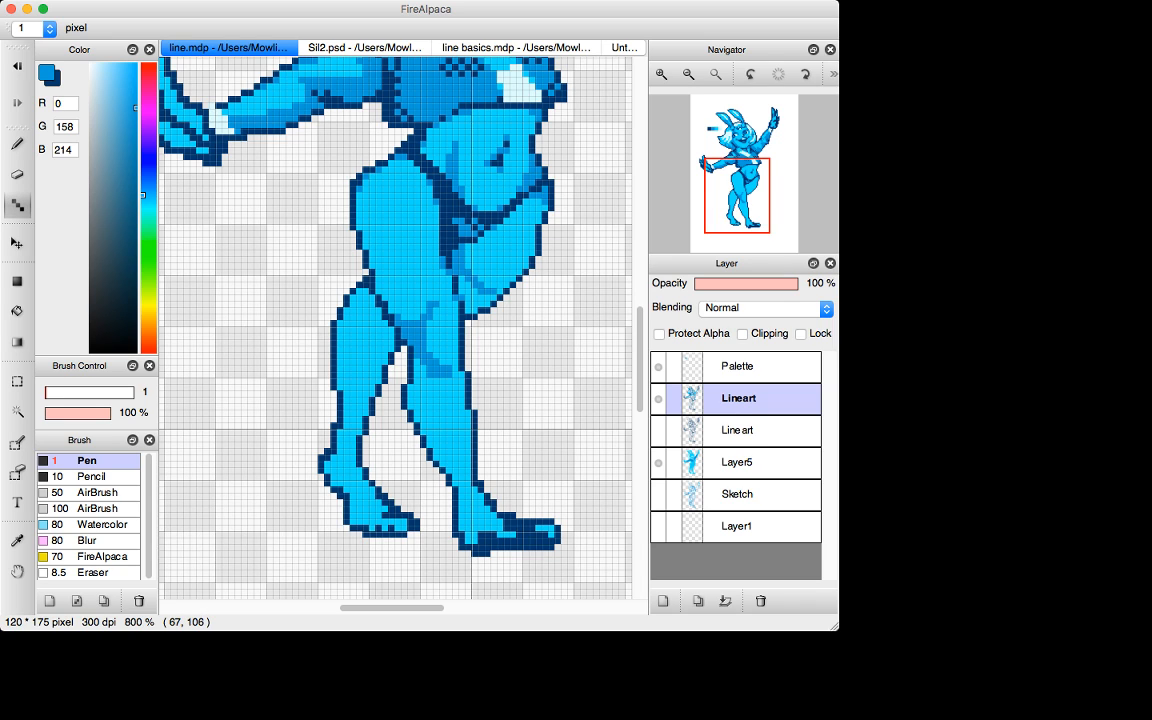
Outline a shadow along the underside of the rear thigh and fill it with medium blue.
left_click(501, 291)
left_click(488, 285)
key("g")
left_click(475, 302)
key("n")
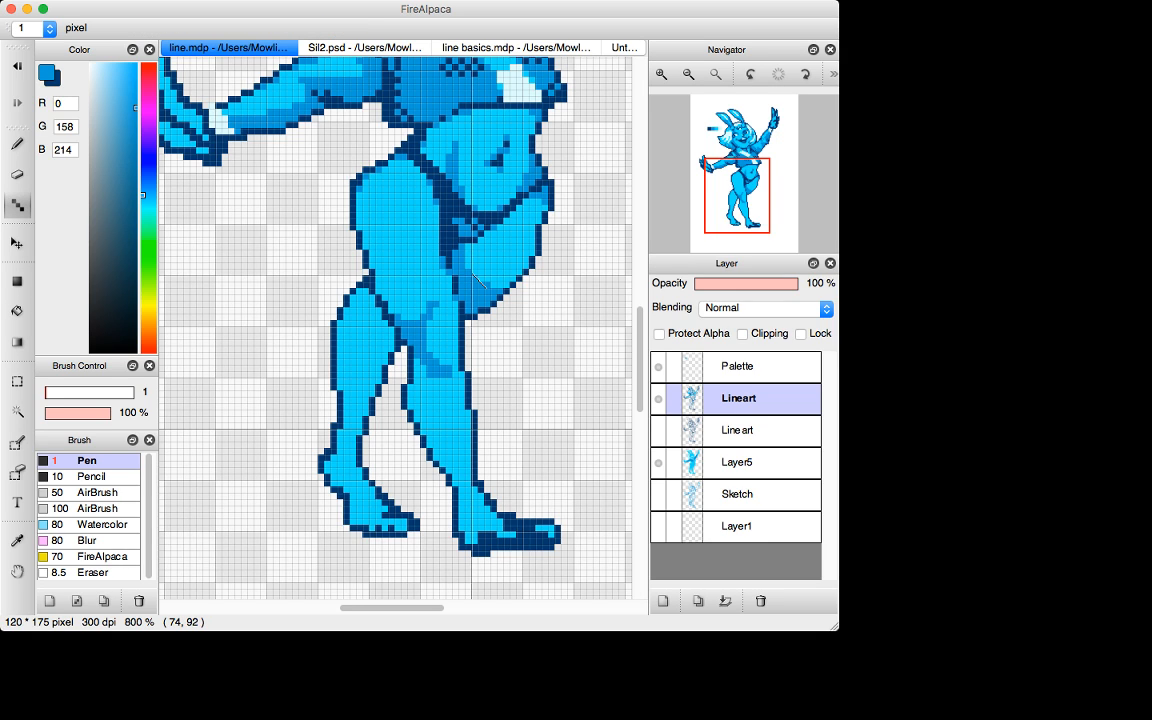
Touch up the rear thigh's shading just below the briefs with medium blue pixels using the Brush tool.
left_click_drag(473, 275, 502, 259)
key("super+z")
key("u")
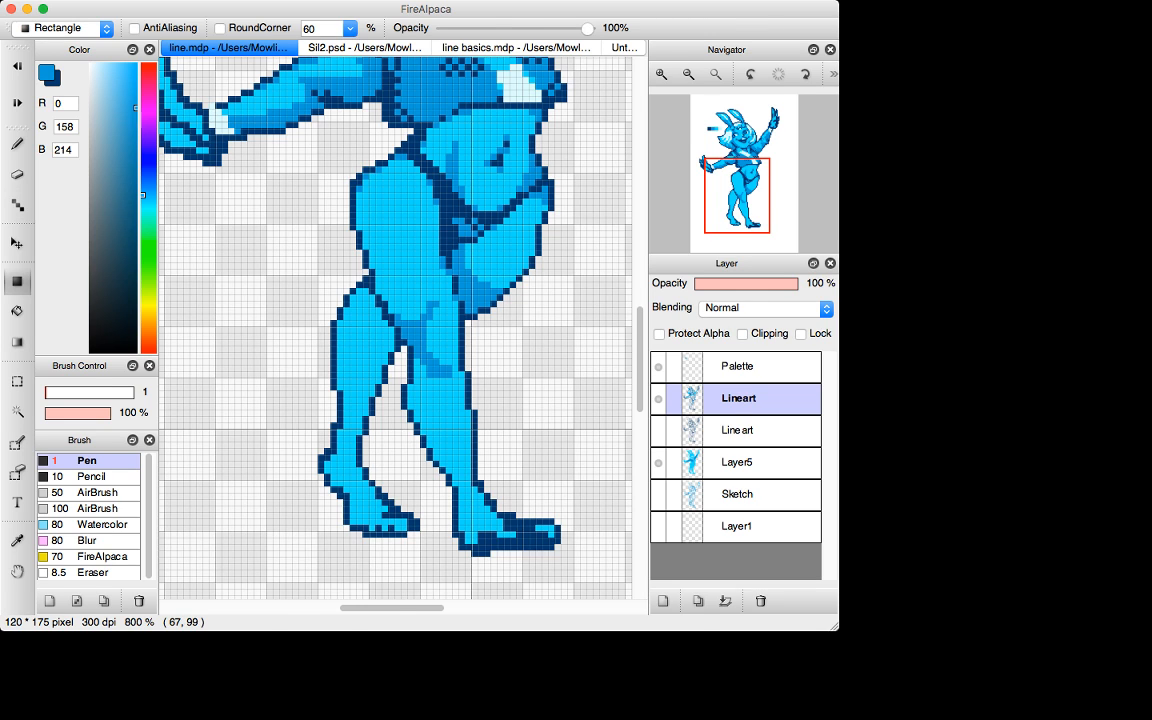
key("b")
mouse_move(493, 234)
left_mouse_down()
mouse_move(487, 247)
mouse_move(487, 235)
left_mouse_up()
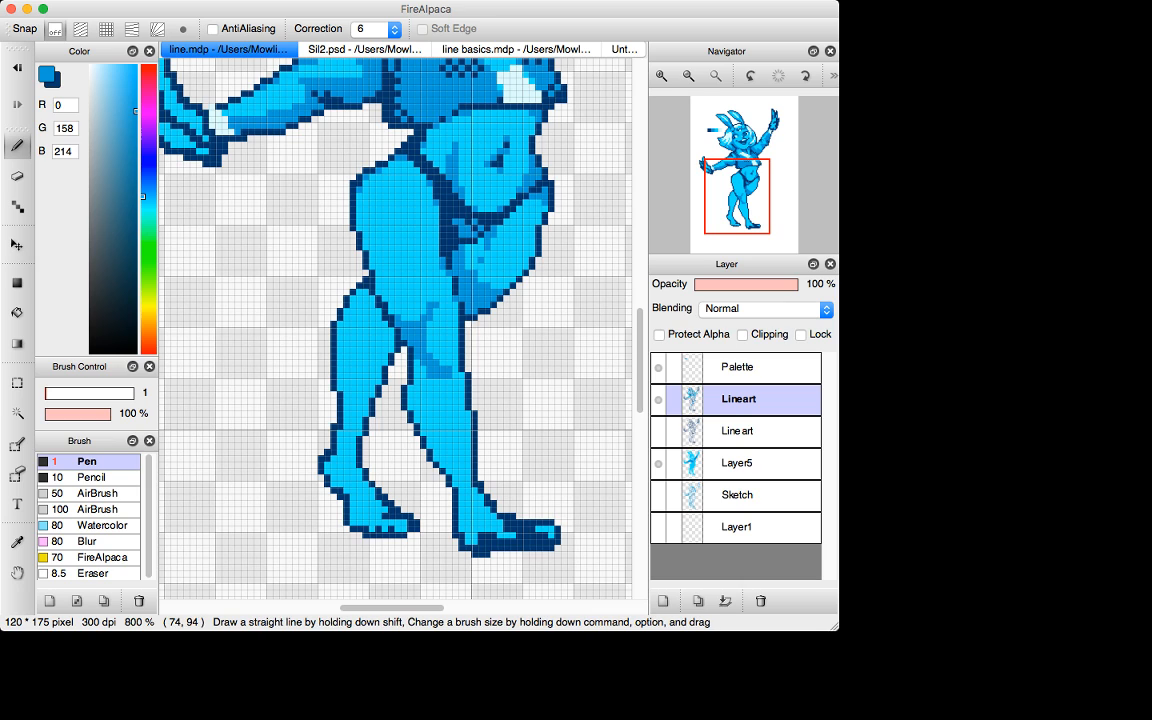
Outline a shadow on the rear leg's upper calf and fill the area below the knee with medium blue.
scroll(395, 330, "up", 3)
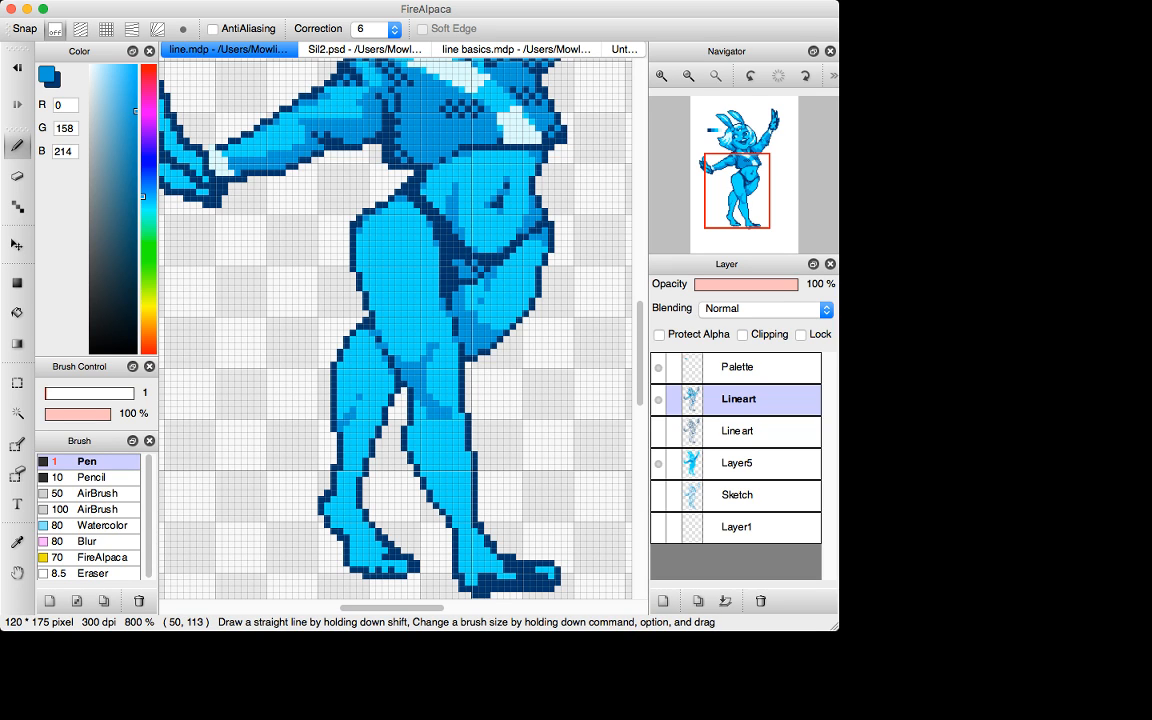
key("d")
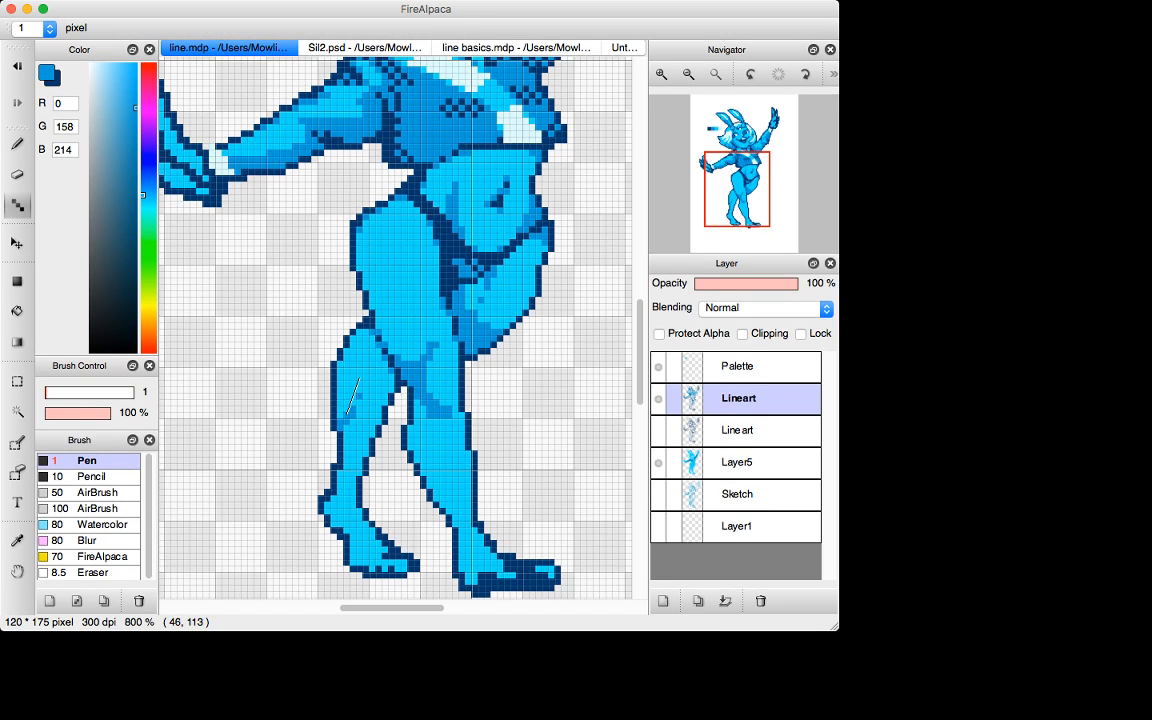
mouse_move(340, 364)
left_mouse_down()
mouse_move(373, 391)
mouse_move(362, 403)
mouse_move(373, 421)
mouse_move(379, 409)
left_mouse_up()
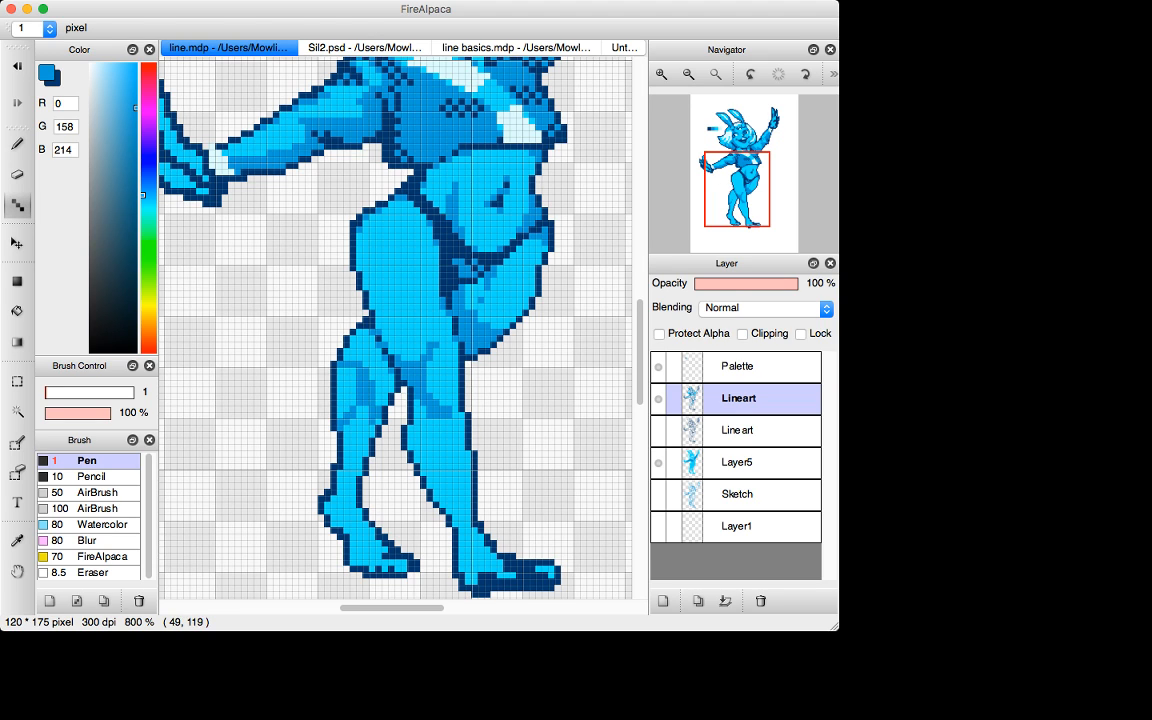
key("g")
left_click(379, 378)
key("ctrl+z")
key("d")
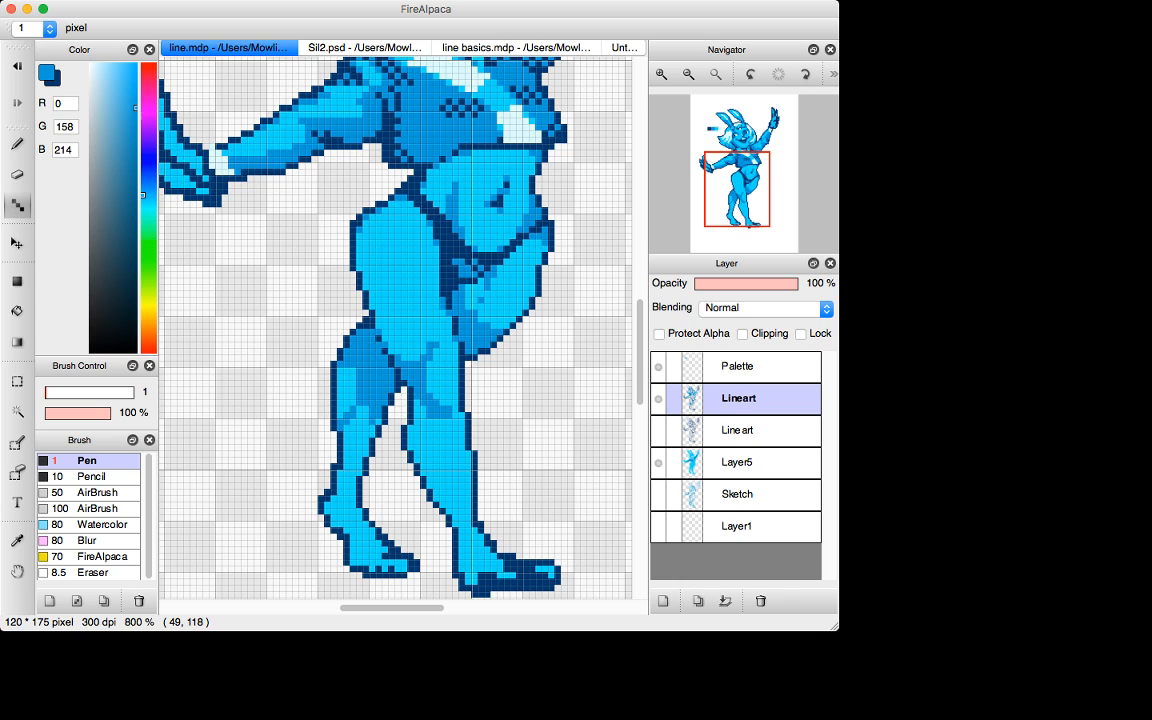
Refine the rear calf's shadow by erasing excess medium blue pixels along its lit side.
key("x")
key("x")
key("alt")
key("e")
left_click_drag(343, 373, 373, 423)
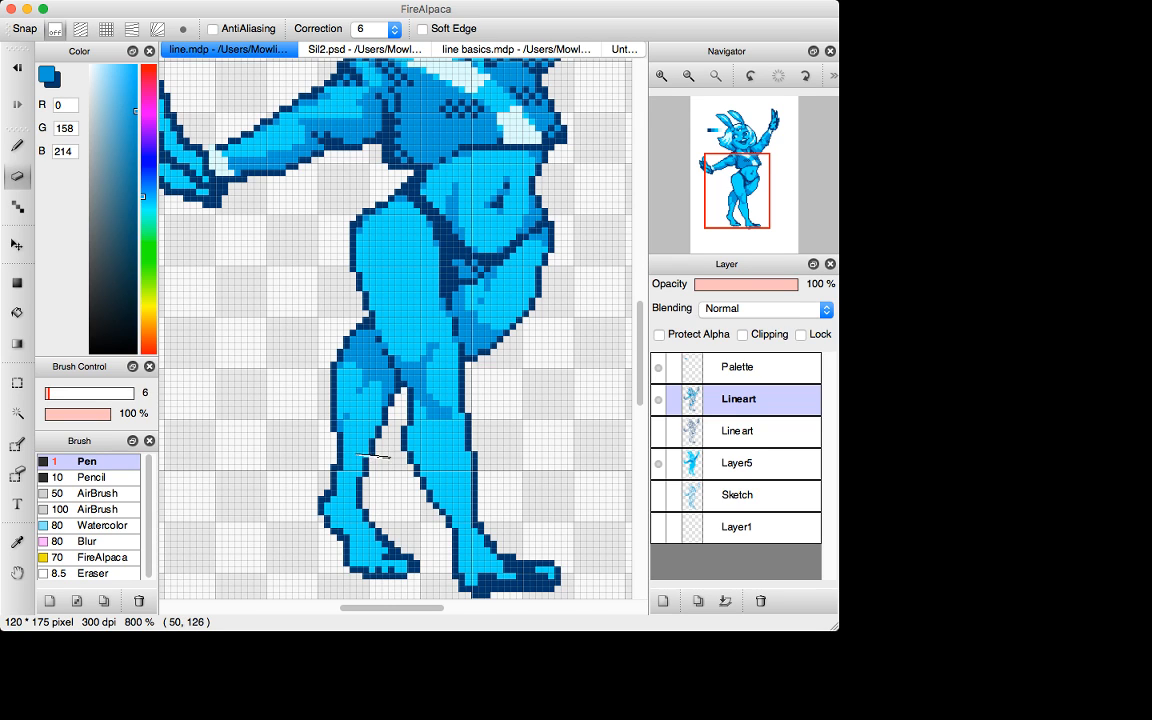
Shade the rear leg's ankle, heel and upper foot with medium blue pixels using the Dot tool.
key("d")
left_click_drag(340, 466, 341, 479)
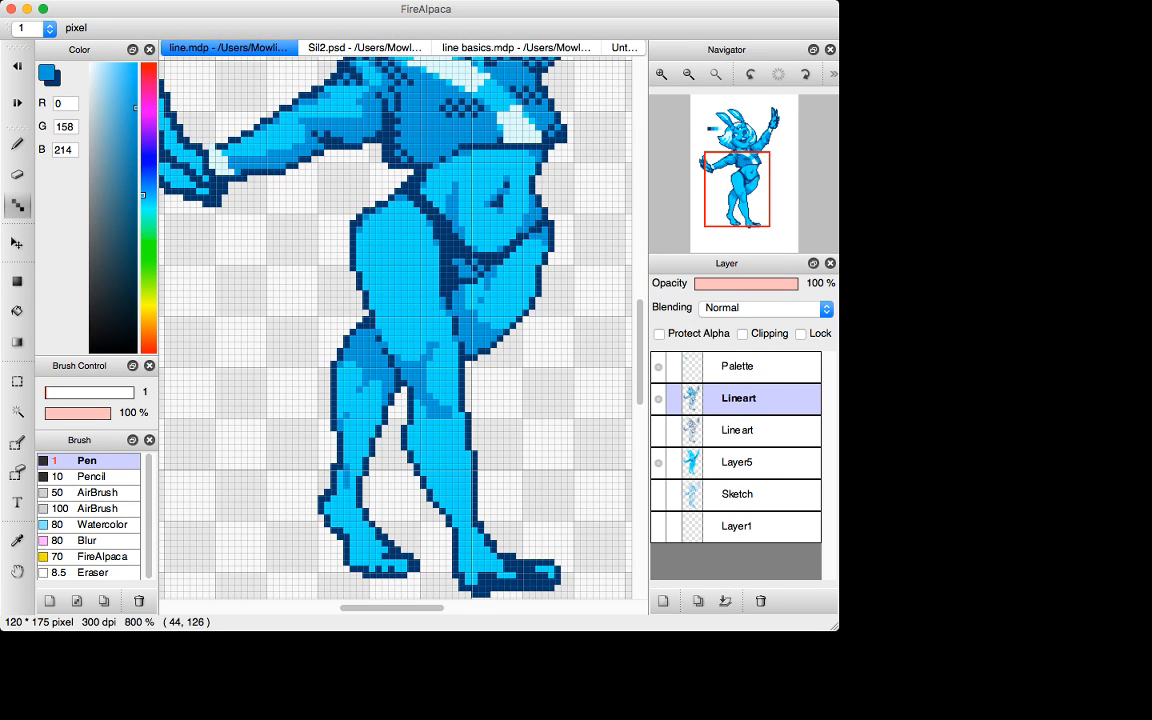
left_click(341, 472)
left_click(341, 466)
mouse_move(346, 505)
left_mouse_down()
mouse_move(333, 504)
mouse_move(340, 517)
left_mouse_up()
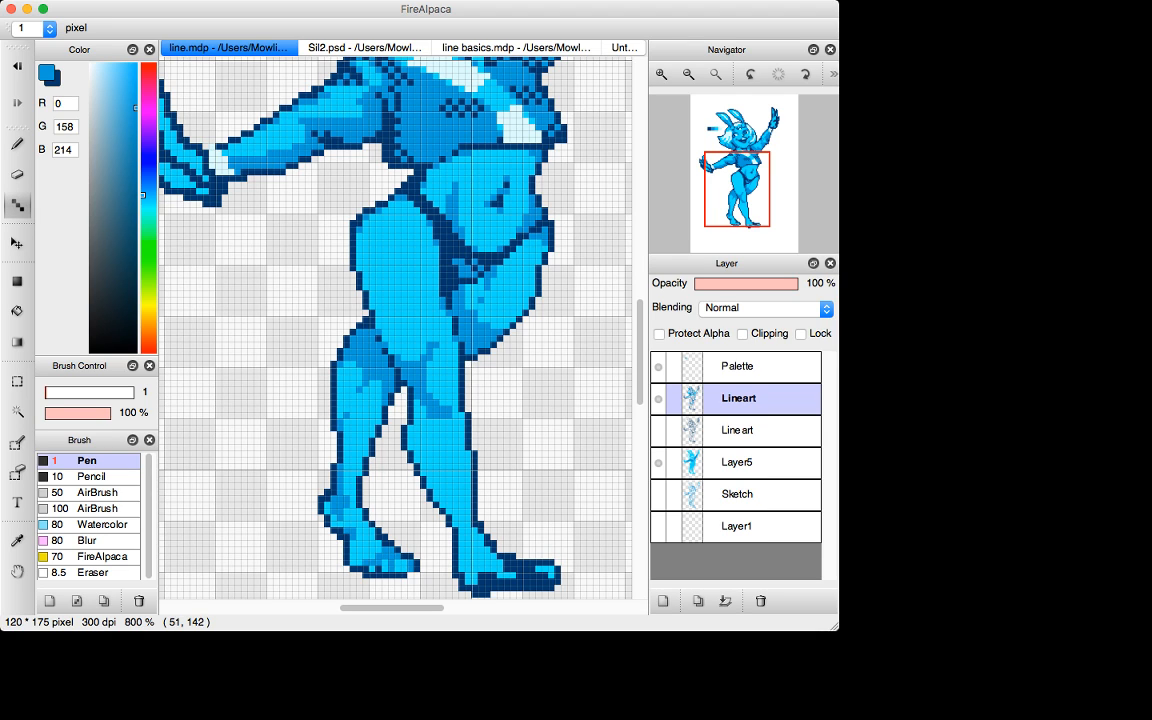
Define the rear foot's toes with dark blue pixels and extend the foot's medium blue shading.
key("x")
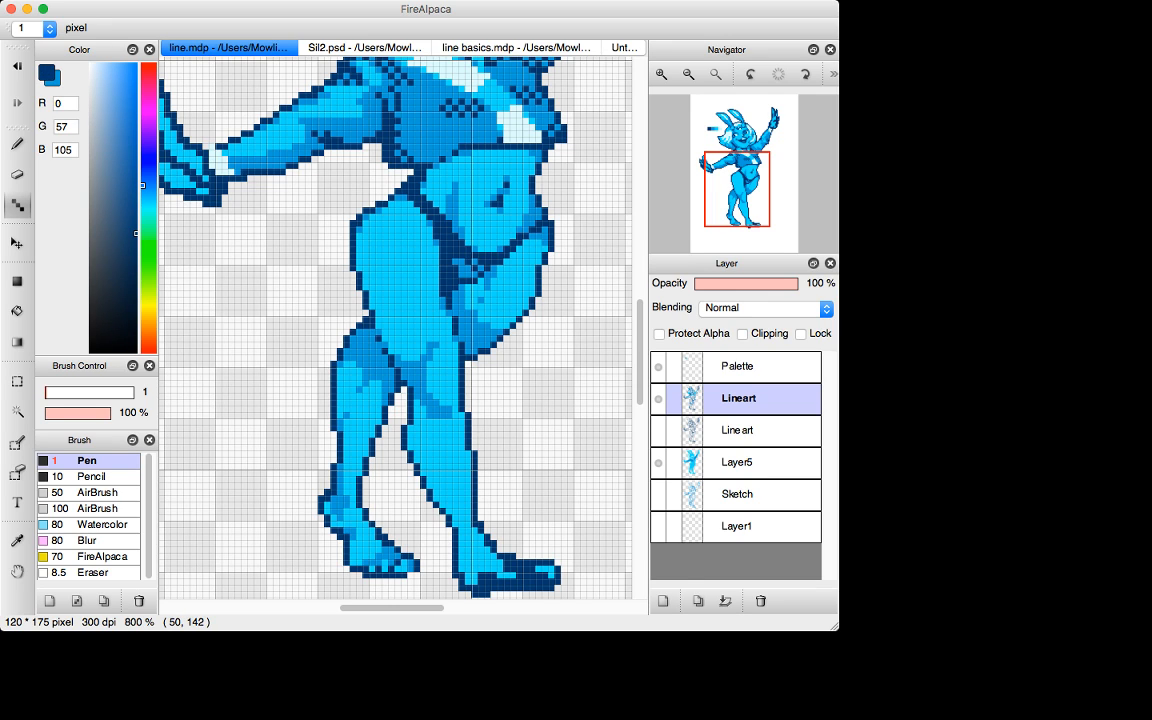
key("x")
left_click_drag(359, 550, 372, 556)
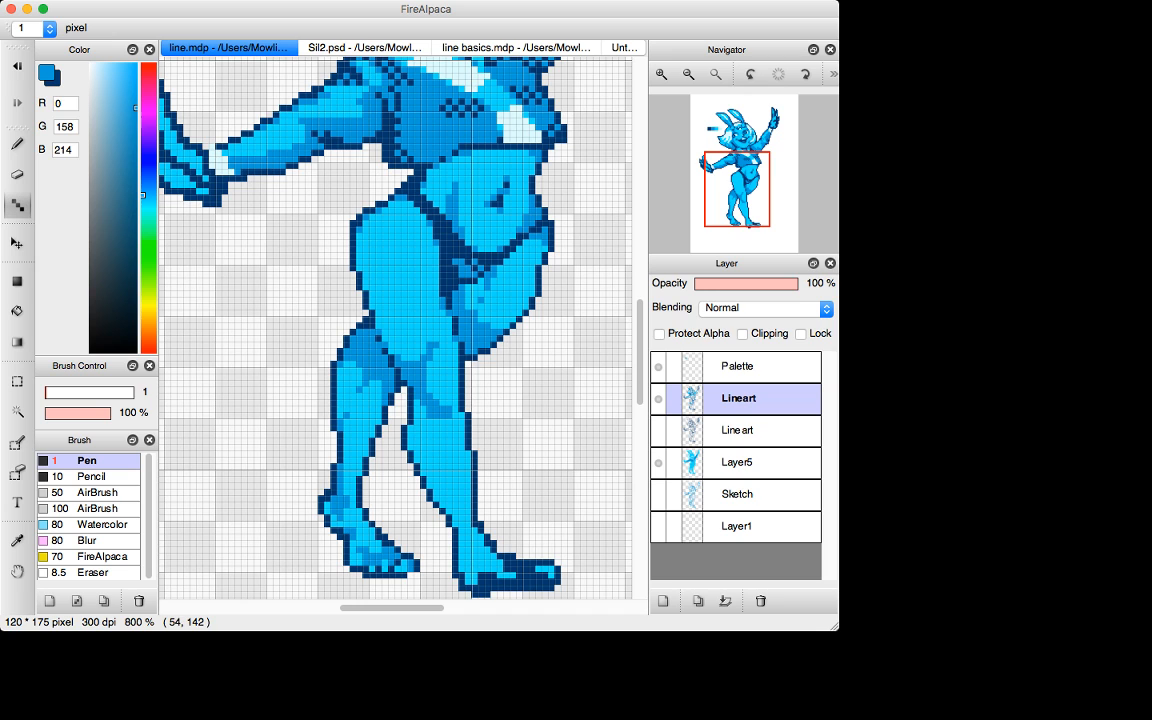
Check how the leg shading reads at reduced size and at 600% magnification.
key("super+minus")
key("super+minus")
key("super+minus")
key("super+minus")
key("super+minus")
key("super+minus")
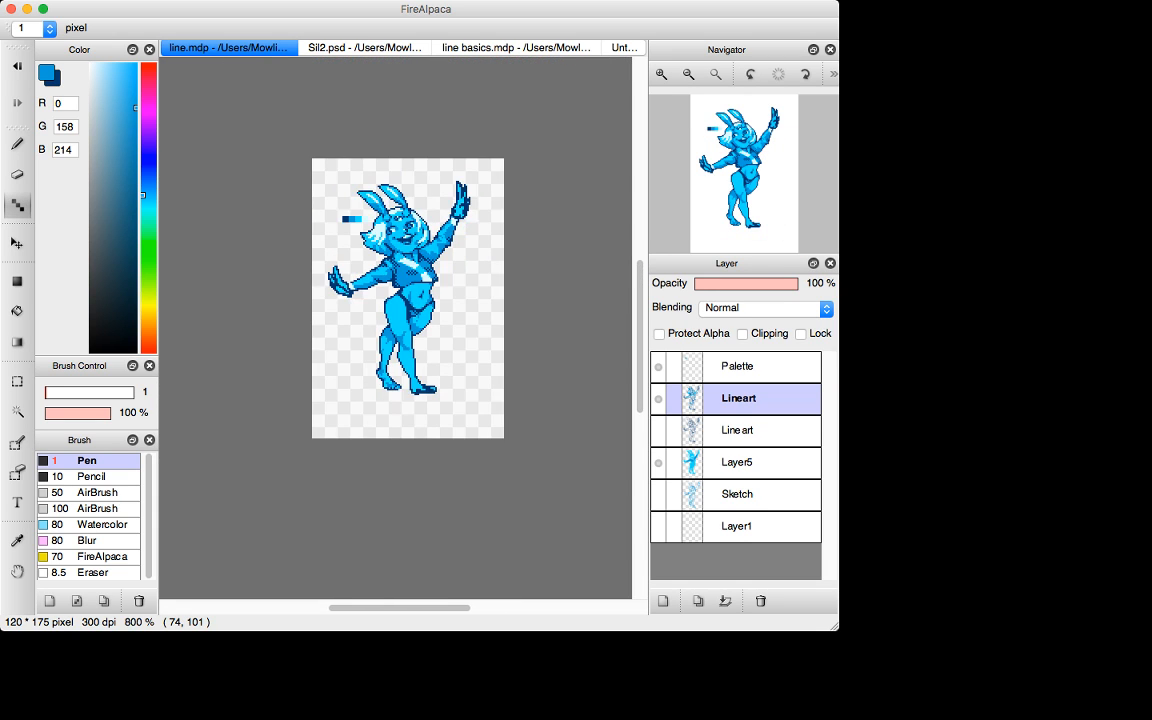
key("super+plus")
key("super+plus")
key("super+plus")
key("super+plus")
key("super+plus")
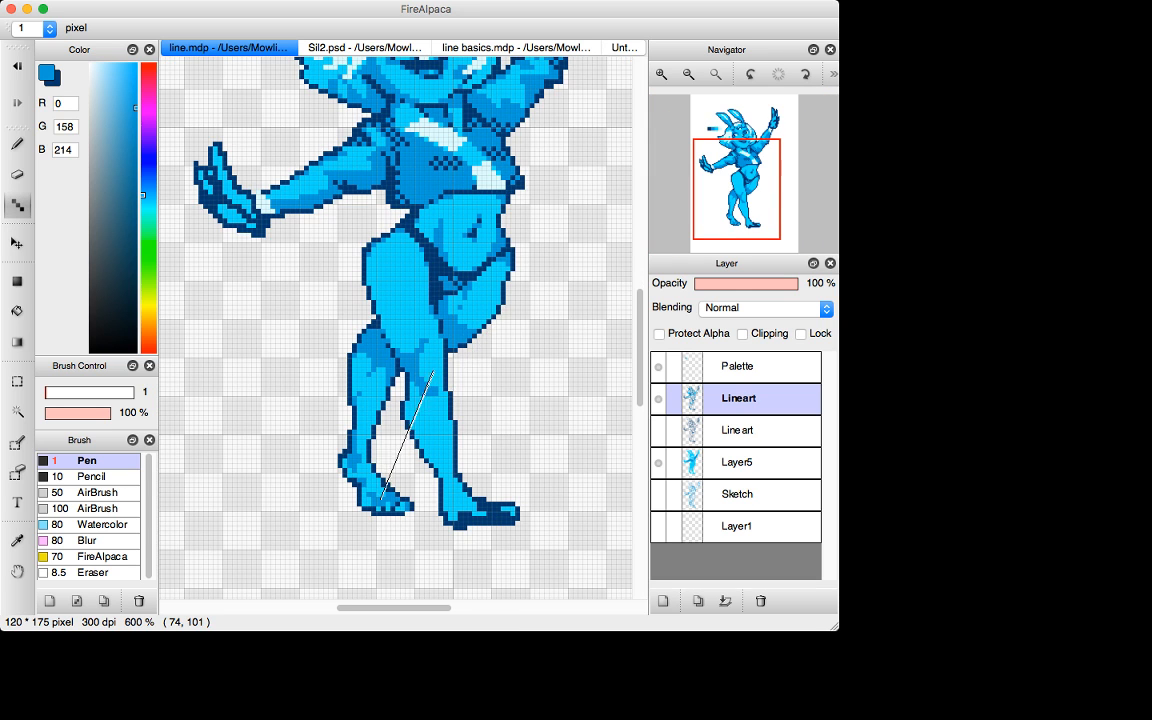
Try a dark blue accent on the front knee's crease and undo it.
key("x")
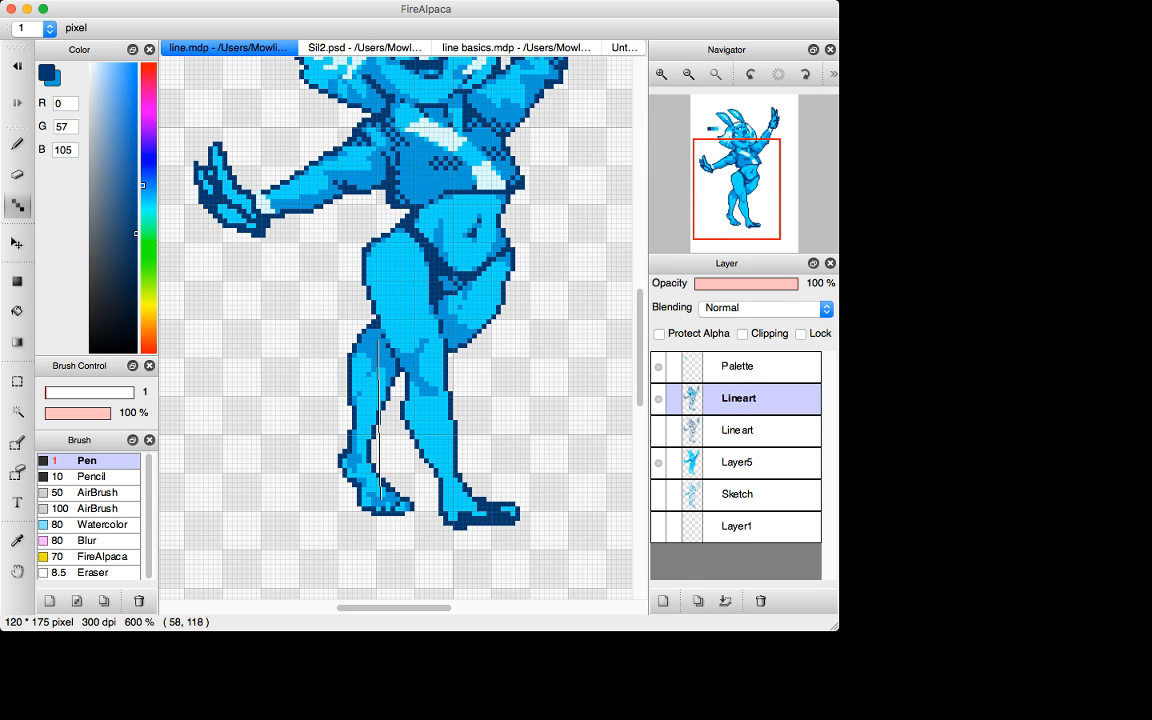
key("i")
key("e")
key("shift+b")
key("e")
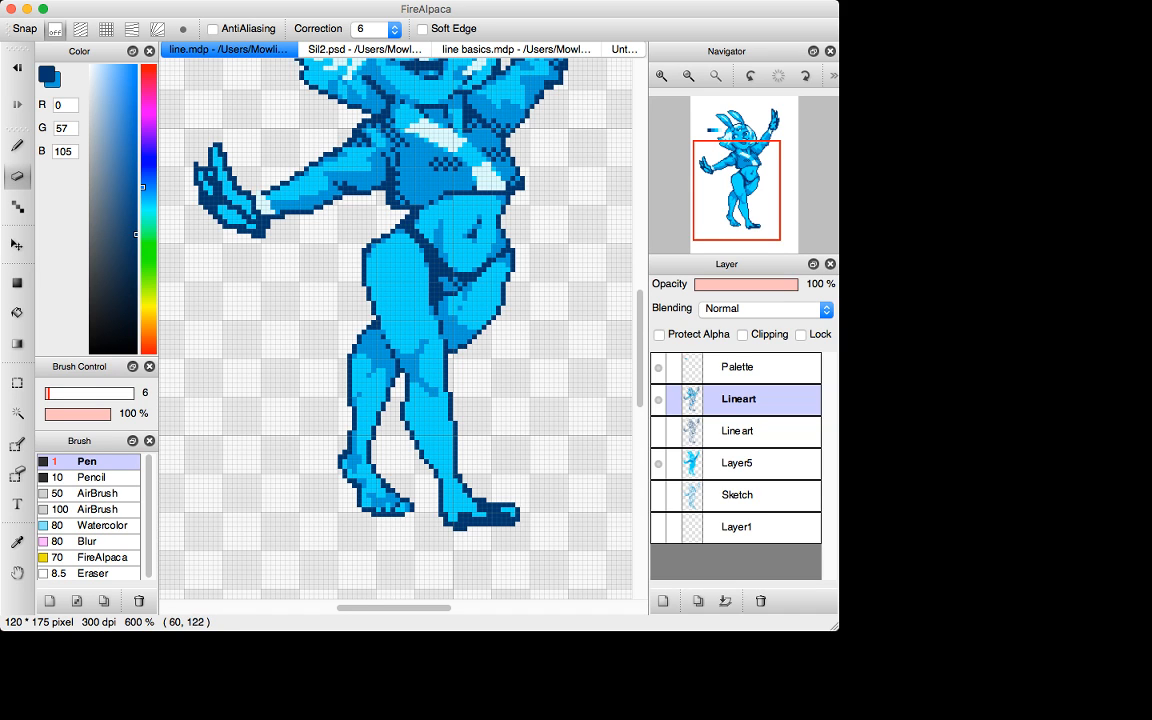
key("shift+b")
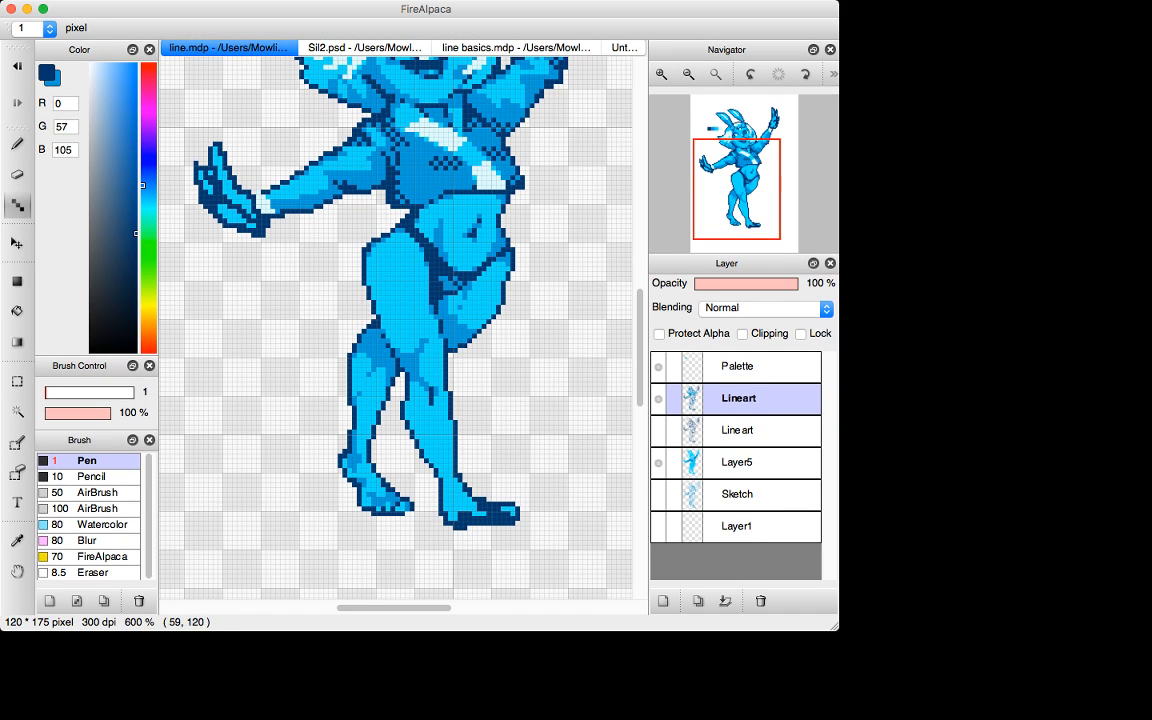
key("x")
key("super+z")
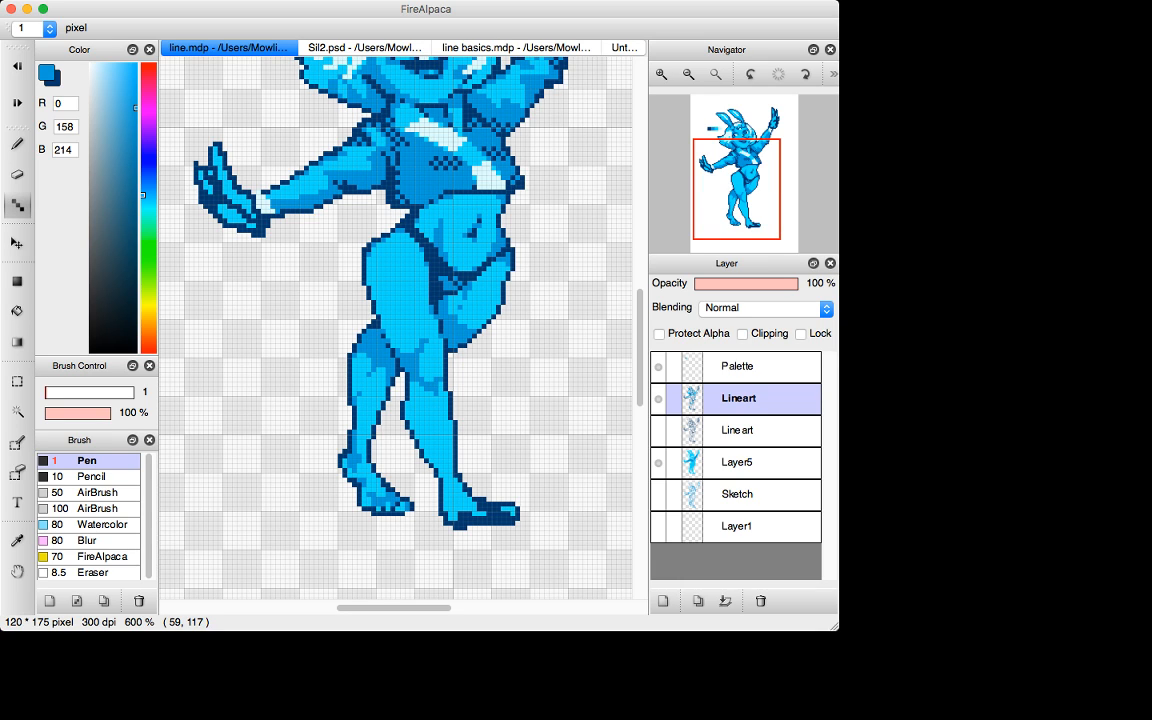
Shade the front leg's knee with medium blue pixels and undo the last stroke.
left_click(430, 388)
left_click_drag(427, 391, 418, 413)
key("ctrl+z")
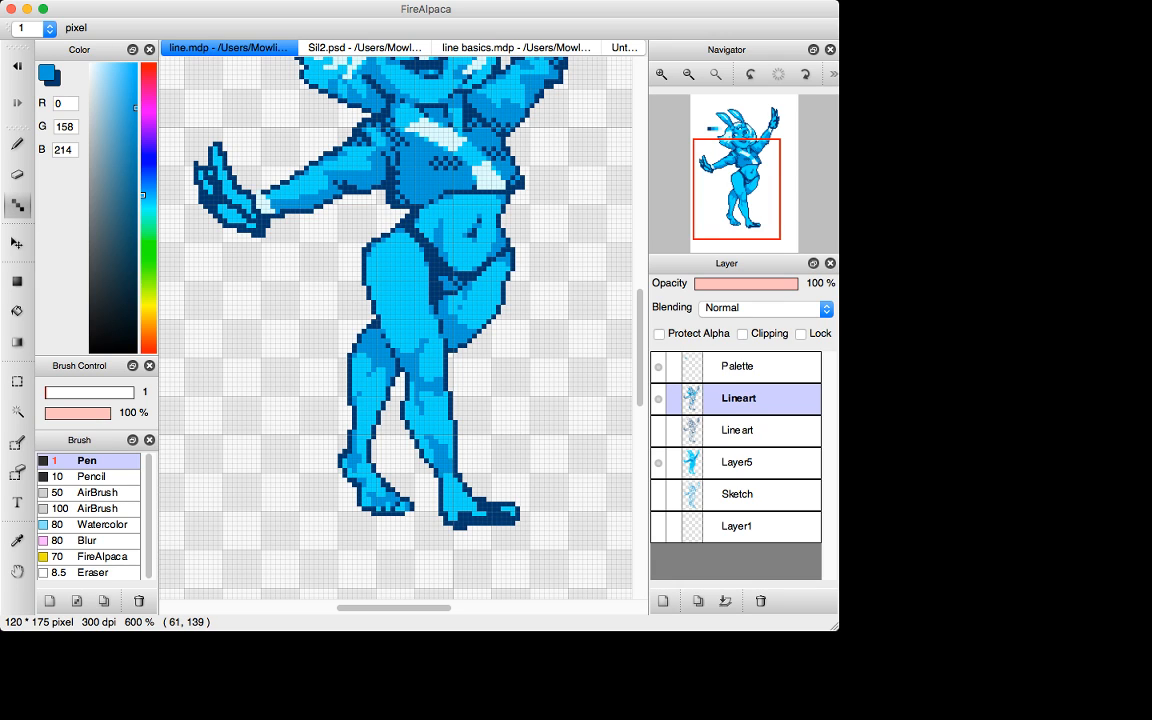
Shade the front foot from the ankle to the sole with medium blue, and sample the leg's light blue for its toe area.
left_click_drag(446, 494, 470, 519)
key("super+Tab")
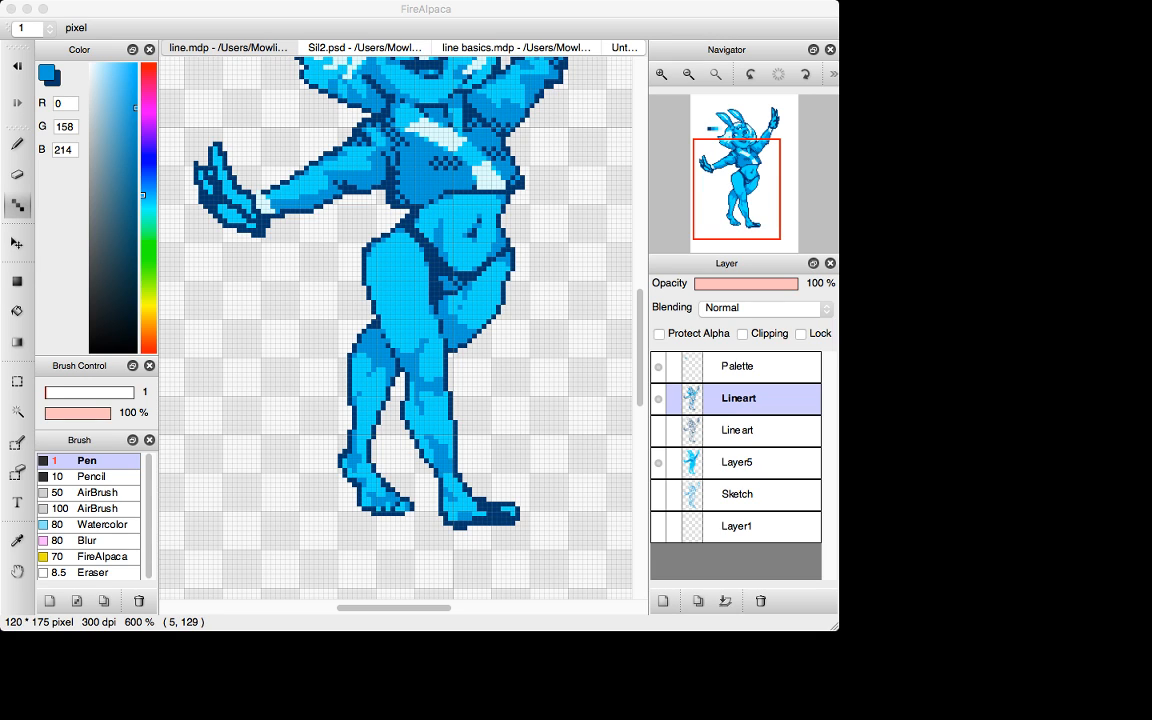
key("super+Tab")
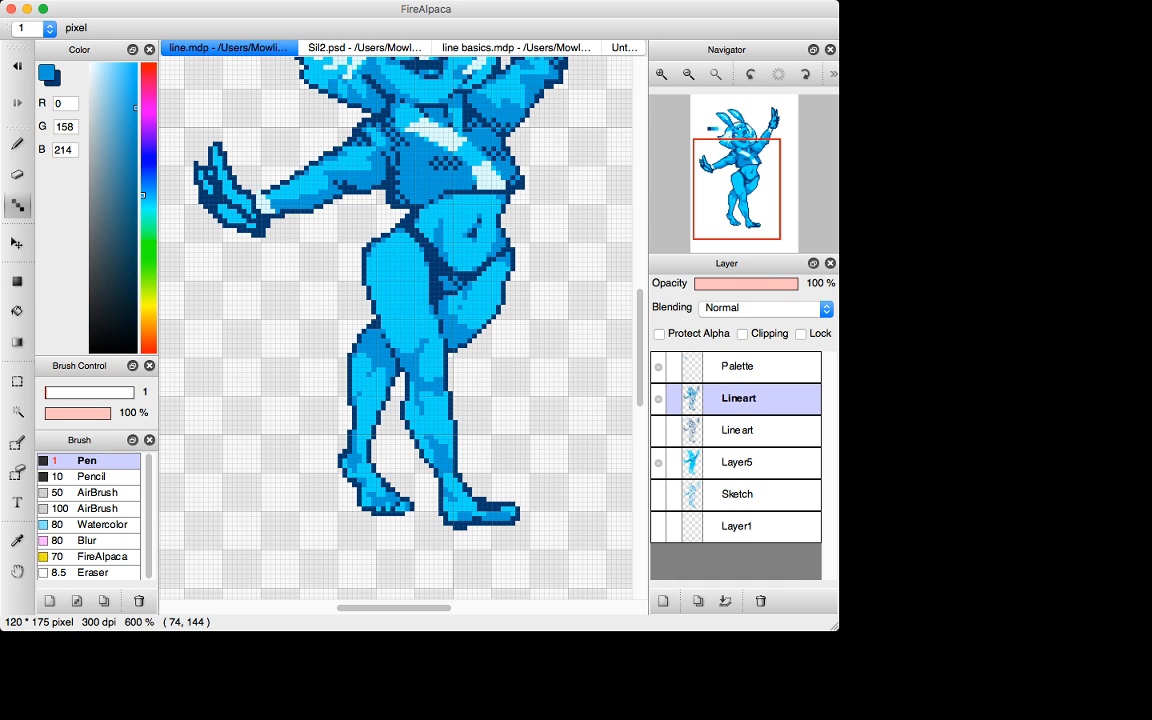
key("x")
key("i")
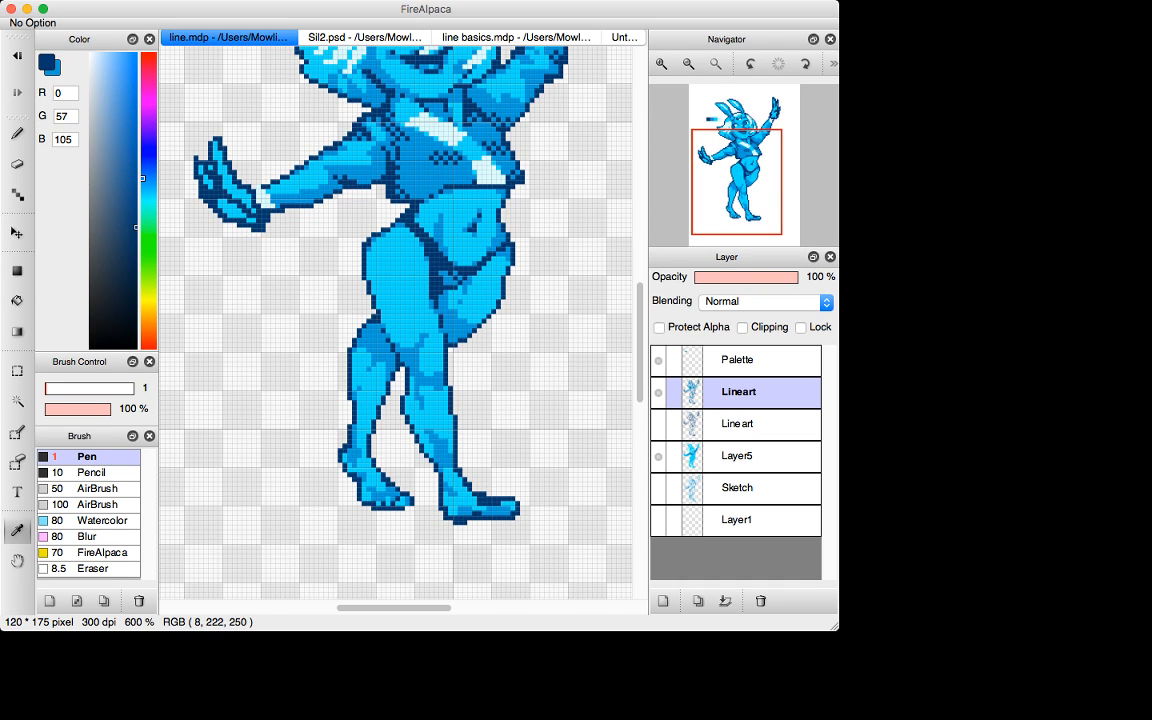
left_click(436, 458, "alt")
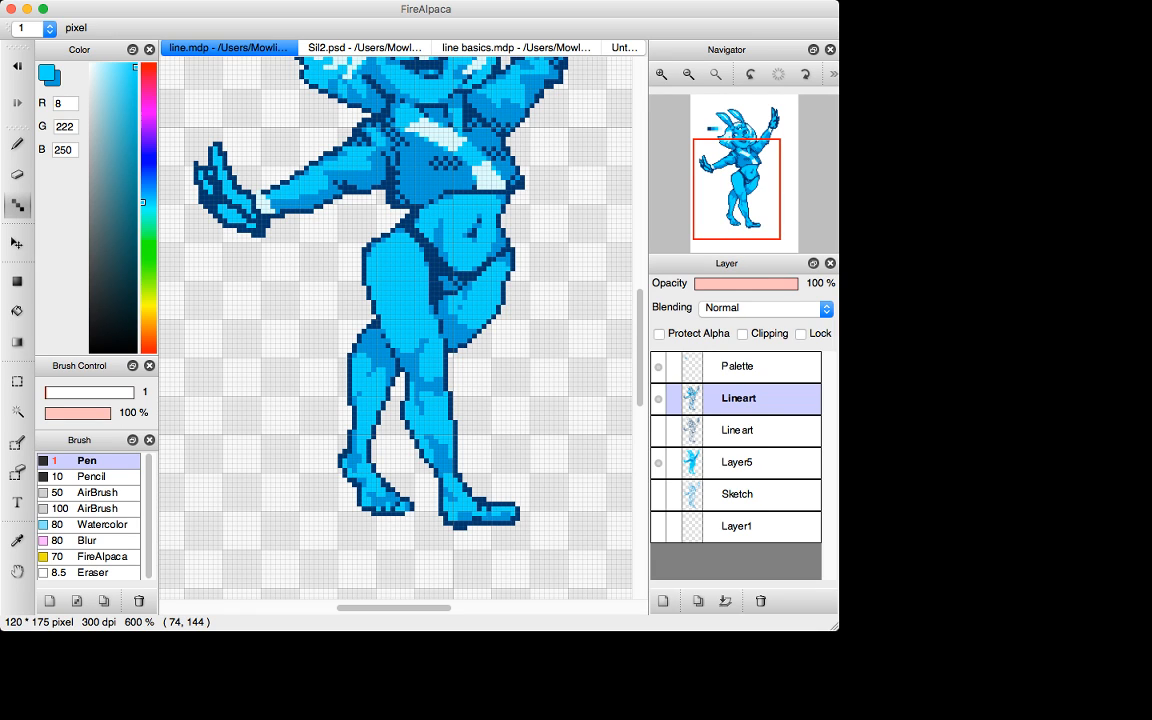
key("x")
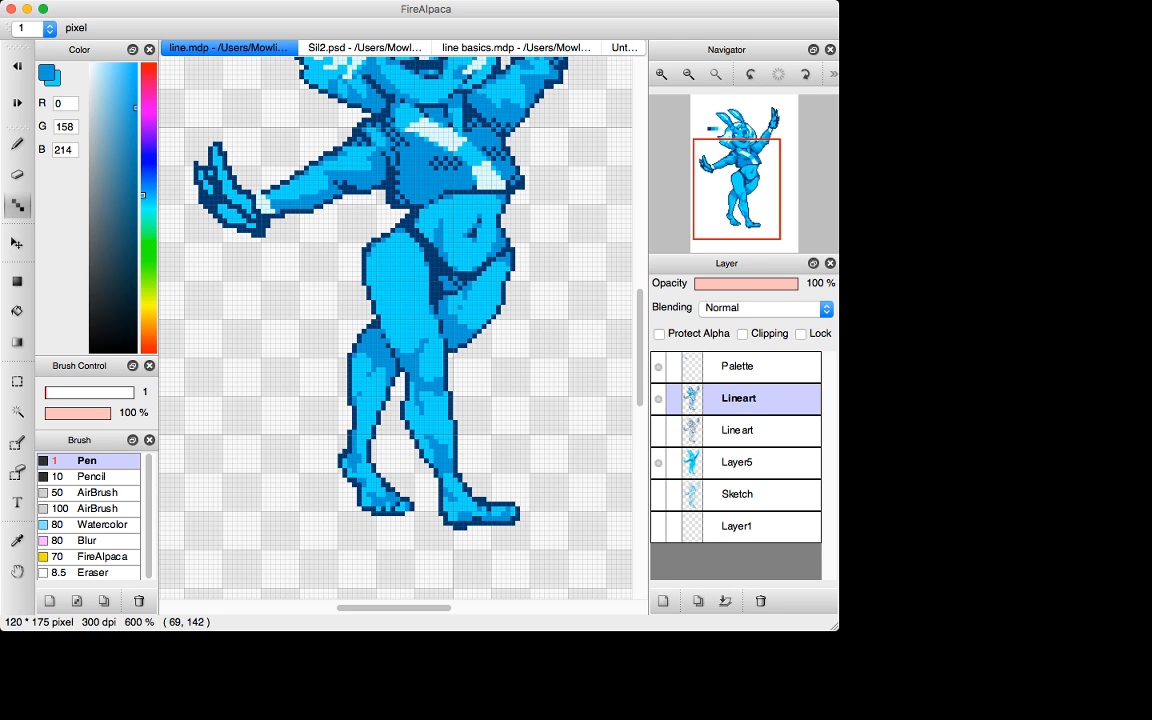
Define the front foot's toes with dark blue pixels along the upper edge of the foot.
key("x")
key("i")
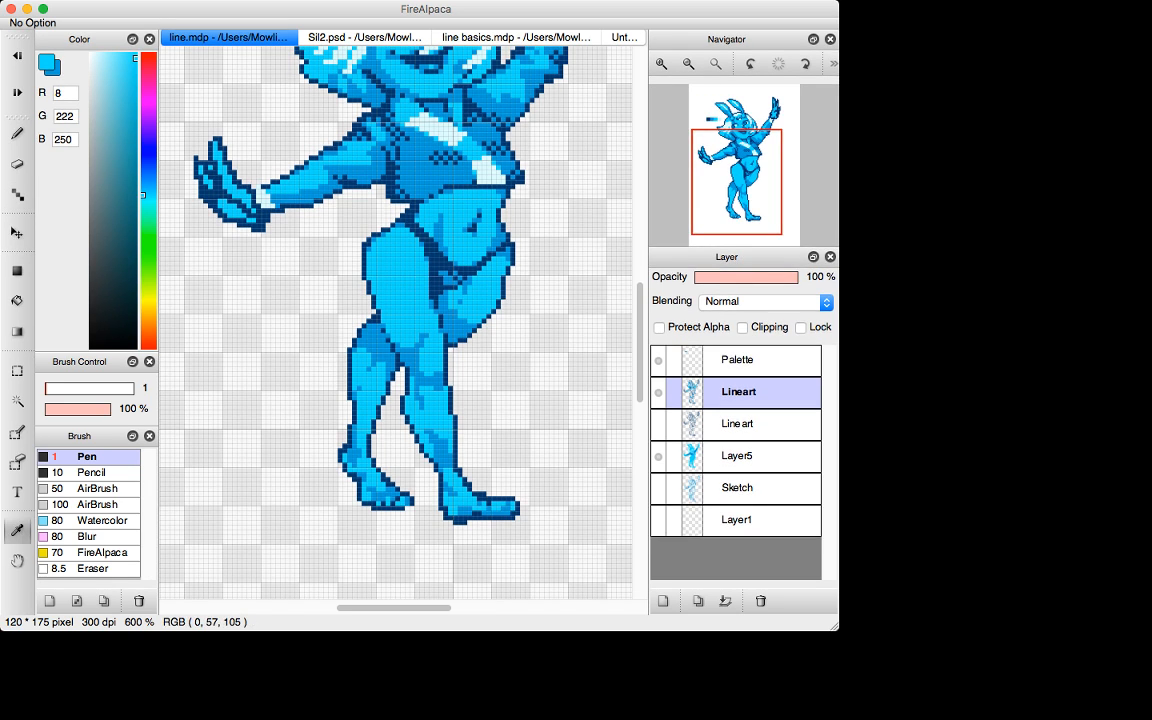
key("x")
key("x")
left_click(480, 499)
key("d")
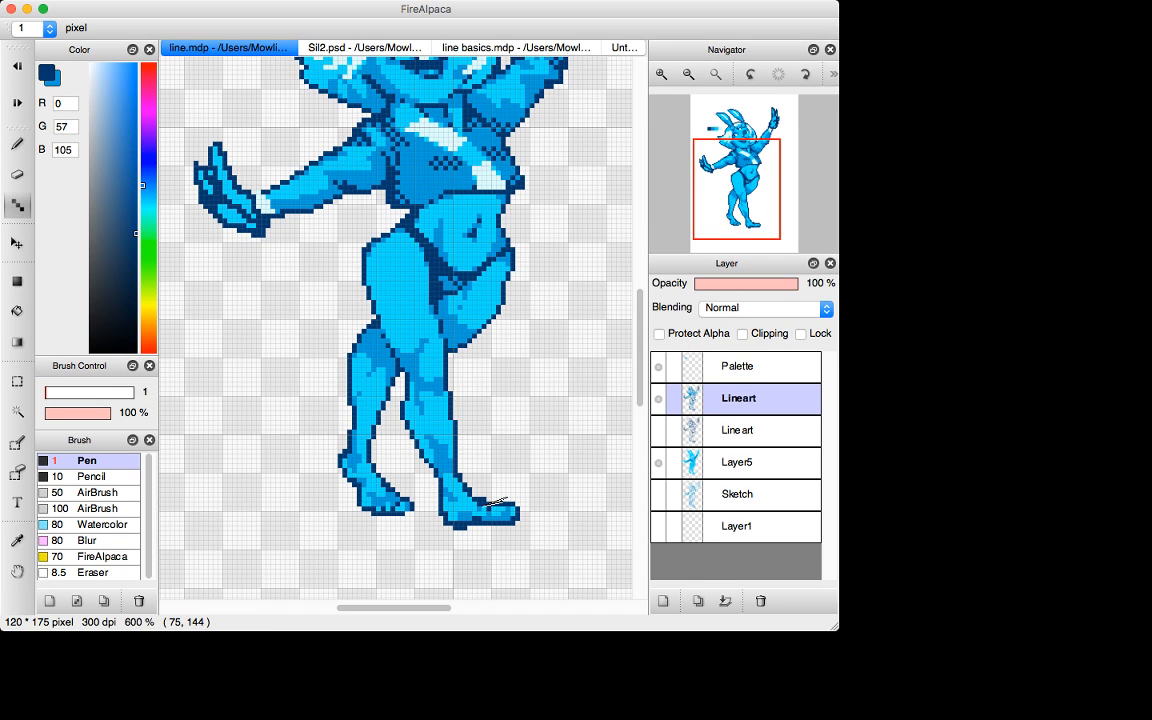
left_click(487, 507)
Extend the medium blue shading along the front foot's heel and sole with the Dot tool.
key("x")
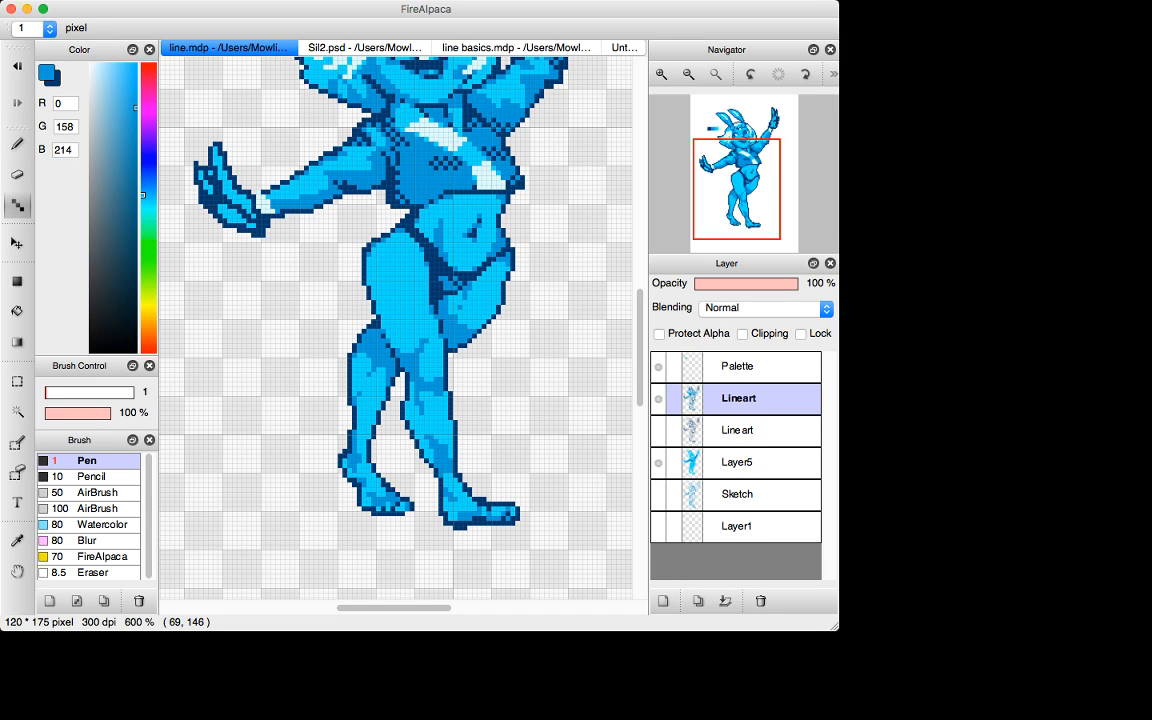
key("x")
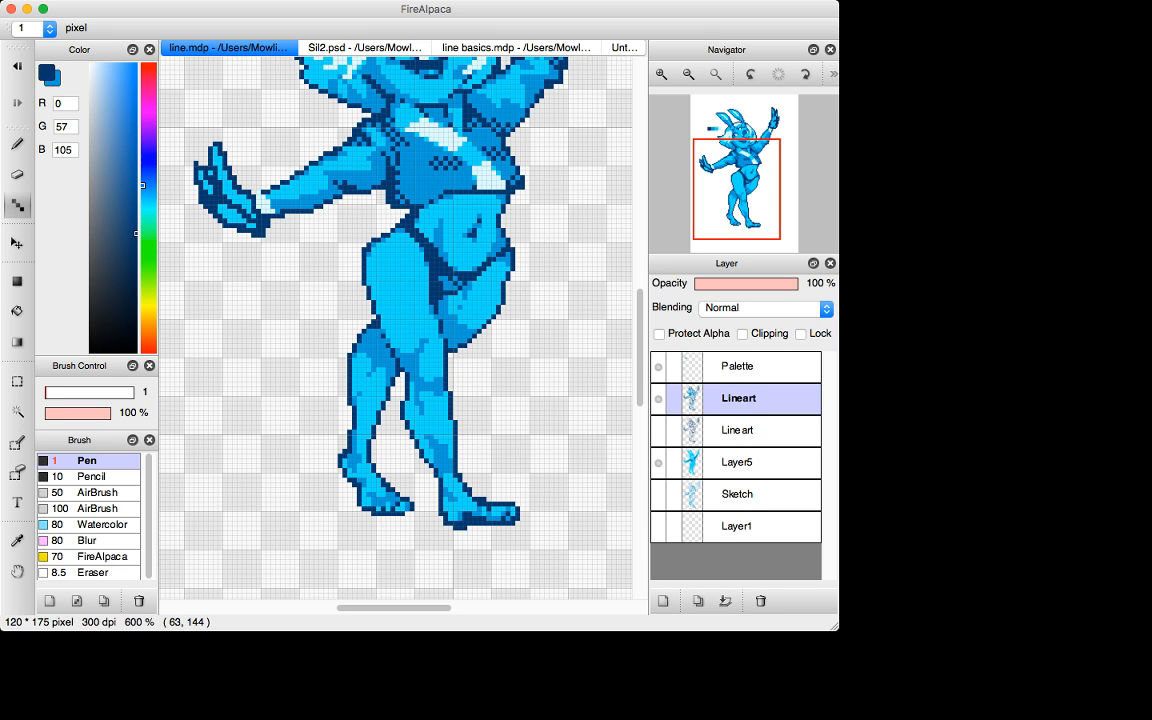
key("x")
key("e")
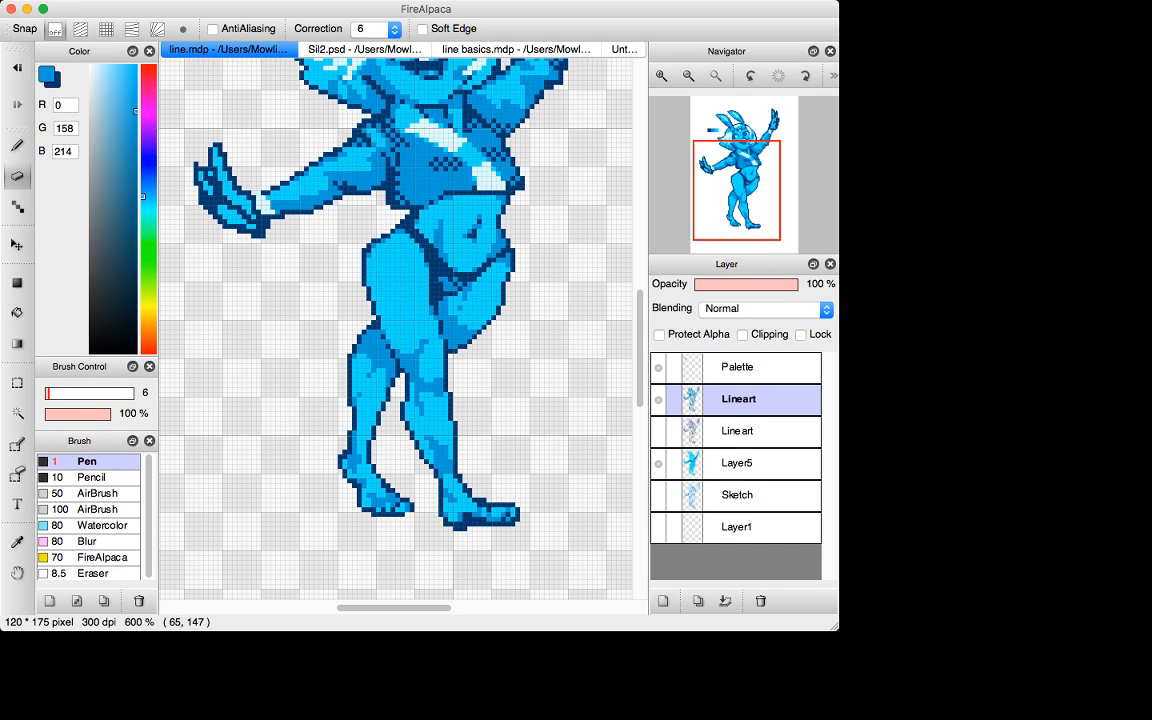
key("n")
key("x")
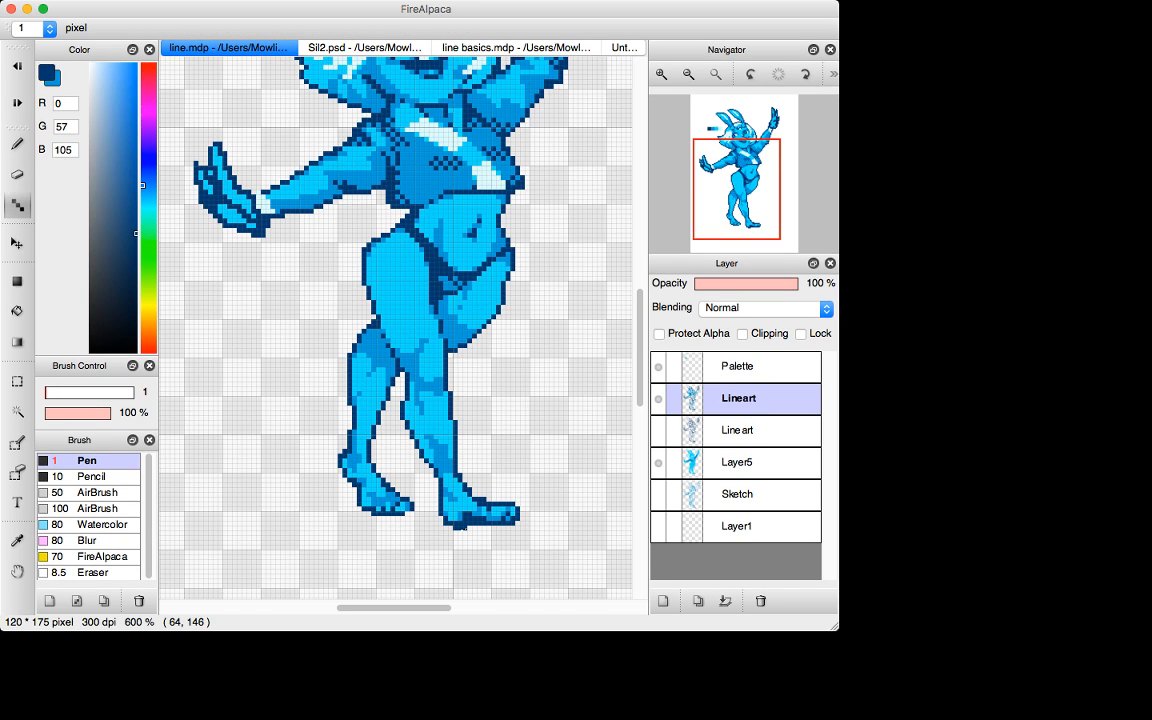
key("x")
left_click(454, 523)
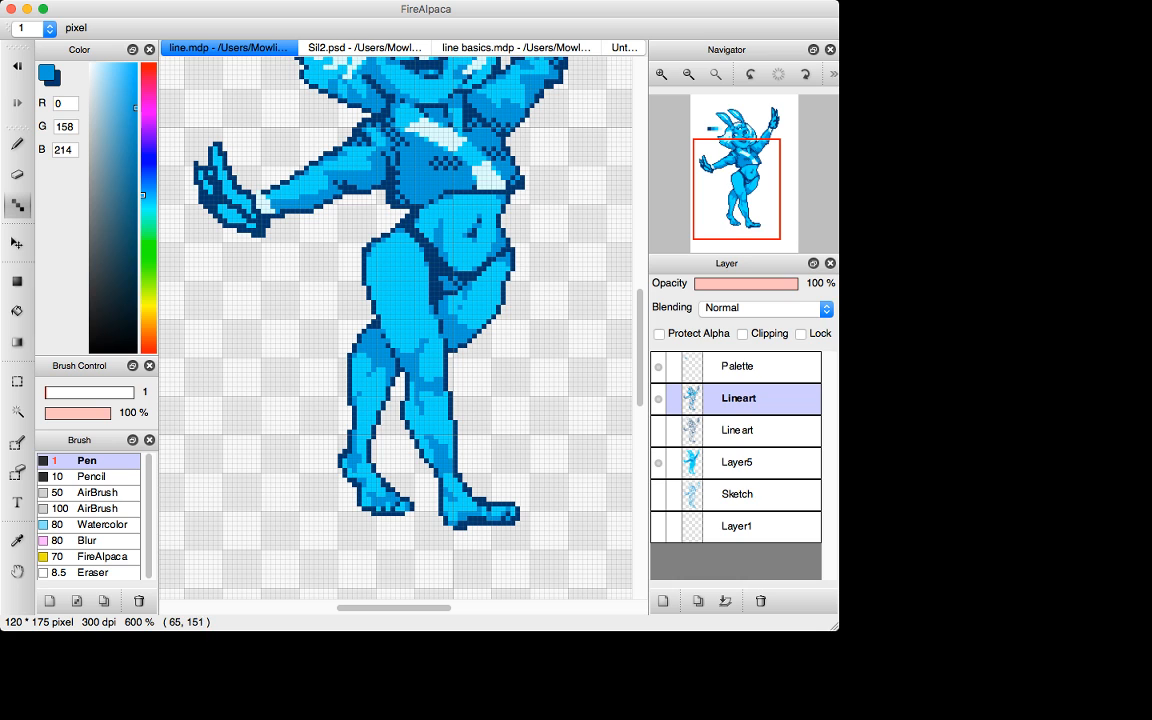
Check how the front foot's shading reads at reduced size.
key("super+minus")
key("super+minus")
key("super+minus")
key("super+minus")
key("super+minus")
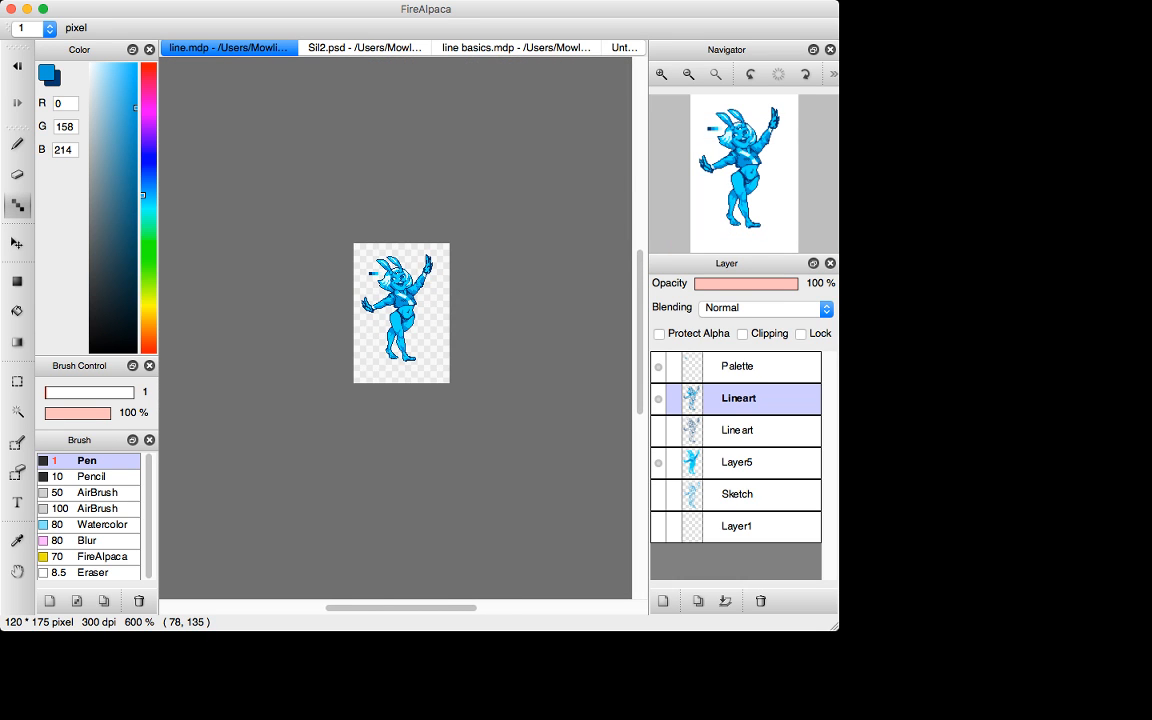
key("super+plus")
key("super+plus")
key("super+plus")
key("super+plus")
key("super+plus")
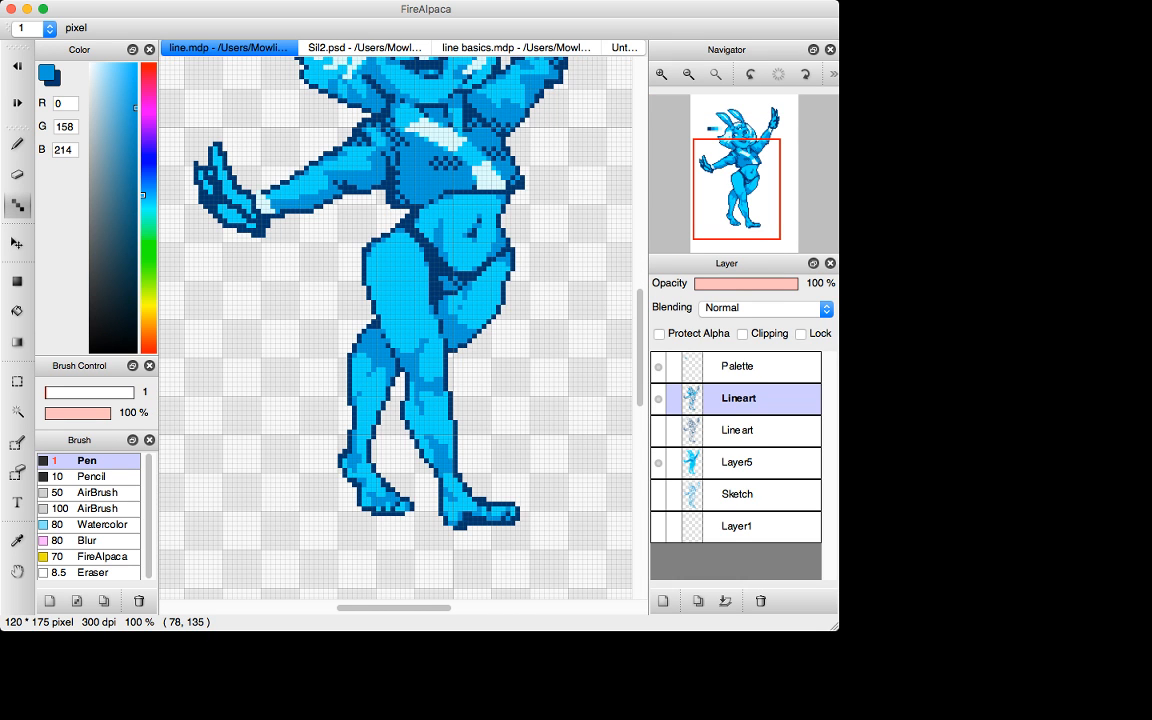
Refine the front ankle's outline with dark blue and add medium blue pixels across the ankle and foot.
key("x")
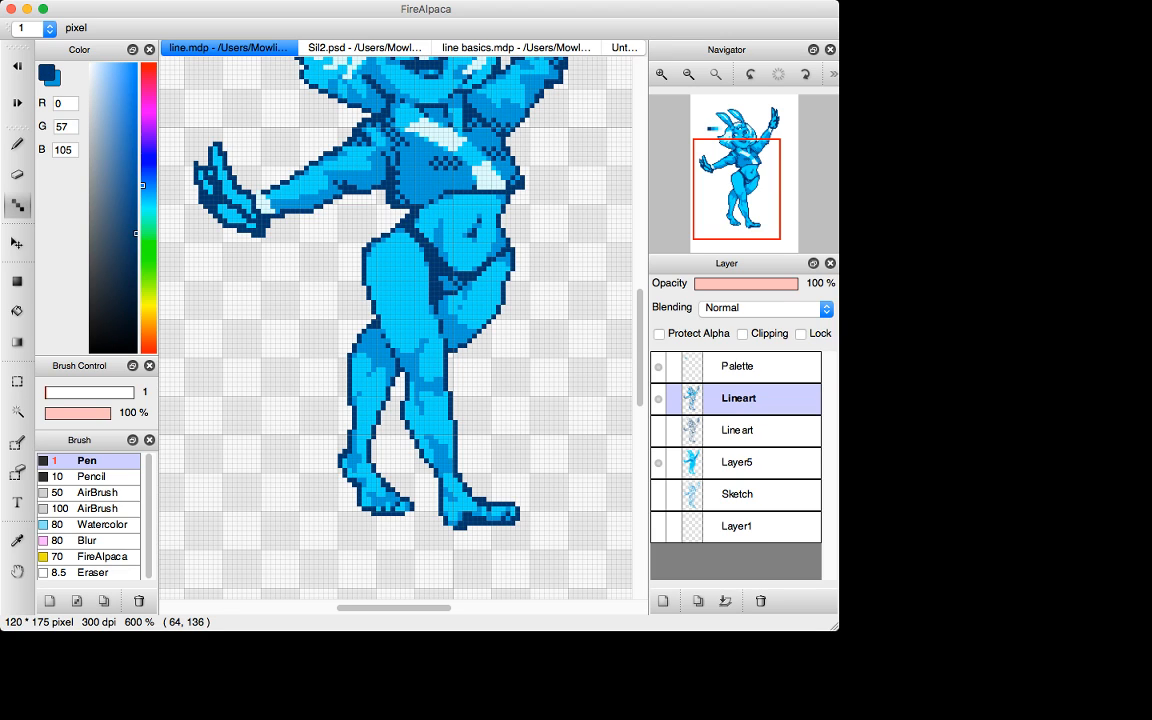
left_click(456, 475)
key("x")
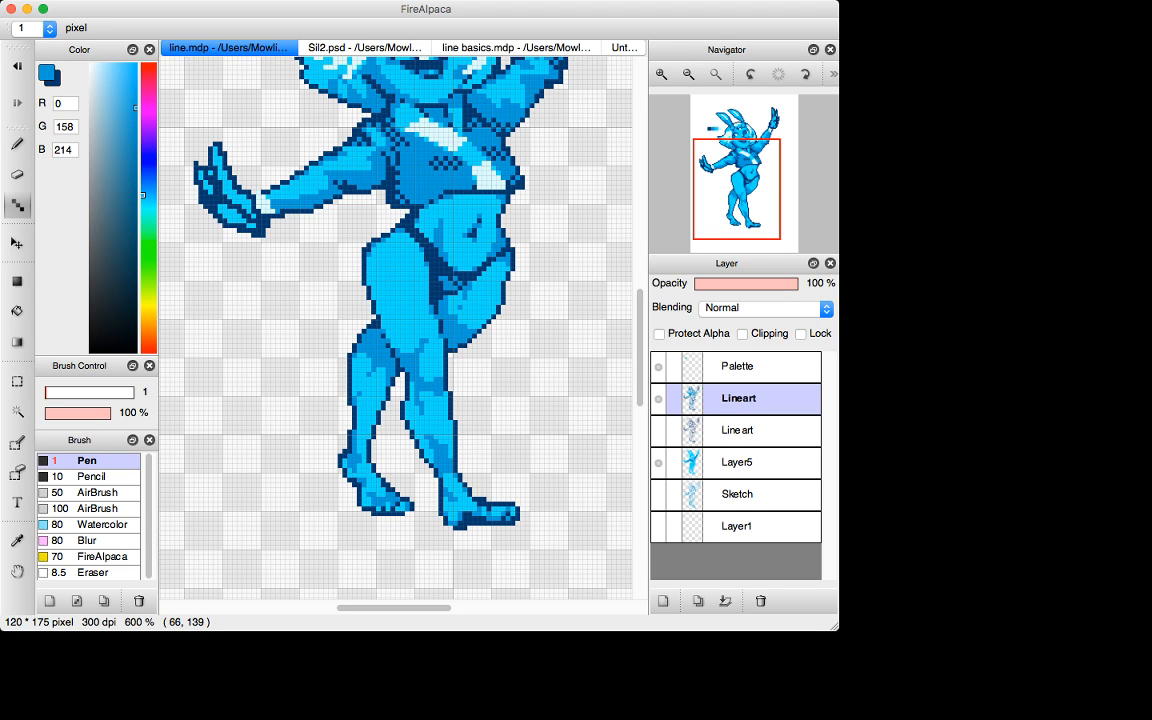
left_click_drag(456, 480, 453, 488)
left_click(463, 515)
Retouch the top of the front foot with light blue and try medium blue pixels on the toes, undoing the unwanted strokes.
left_click(432, 462, "alt")
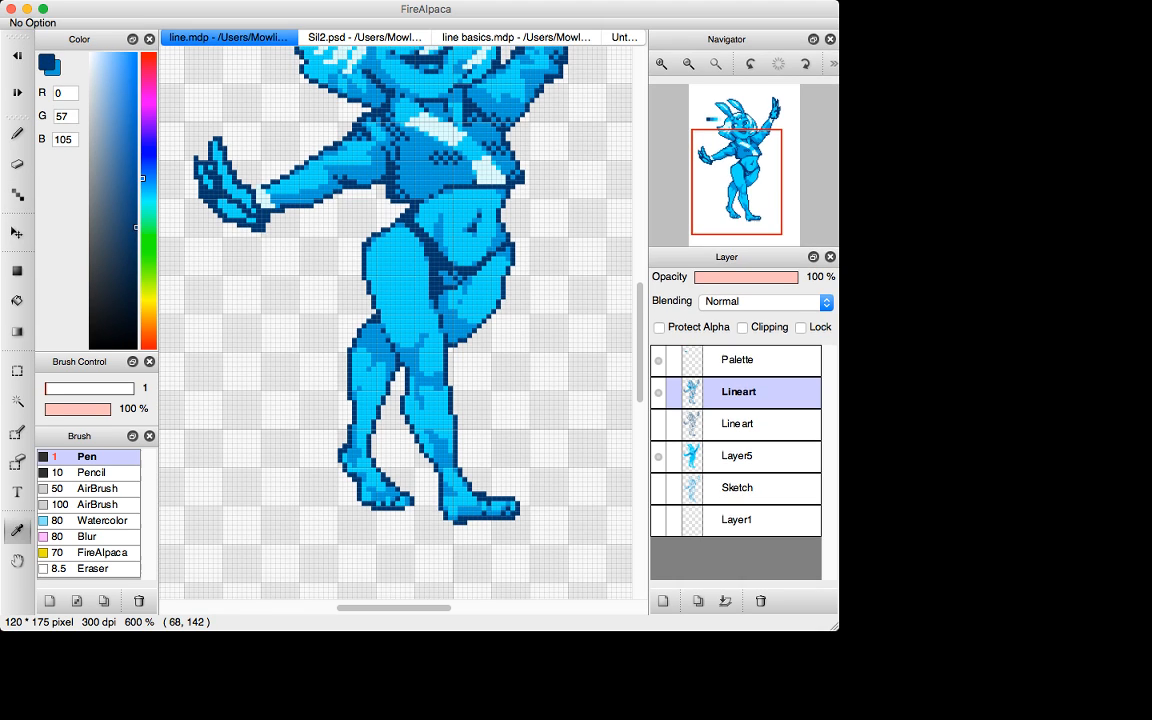
left_click(432, 462, "alt")
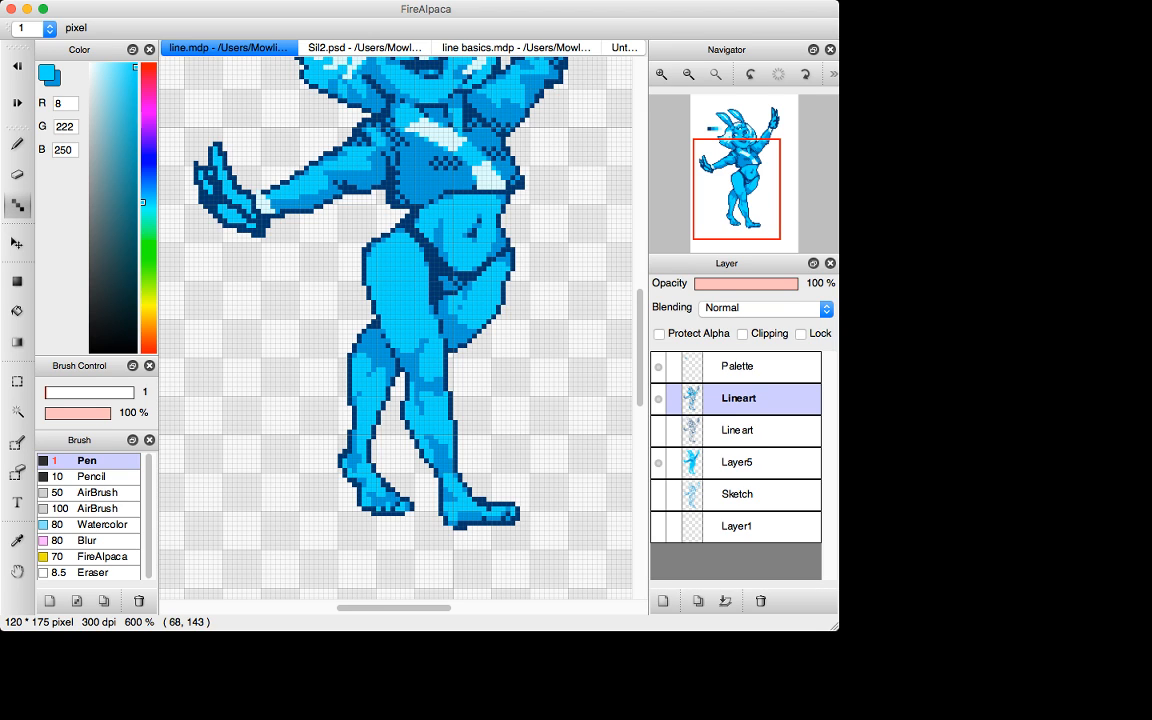
left_click(473, 511)
left_click(497, 511, "alt")
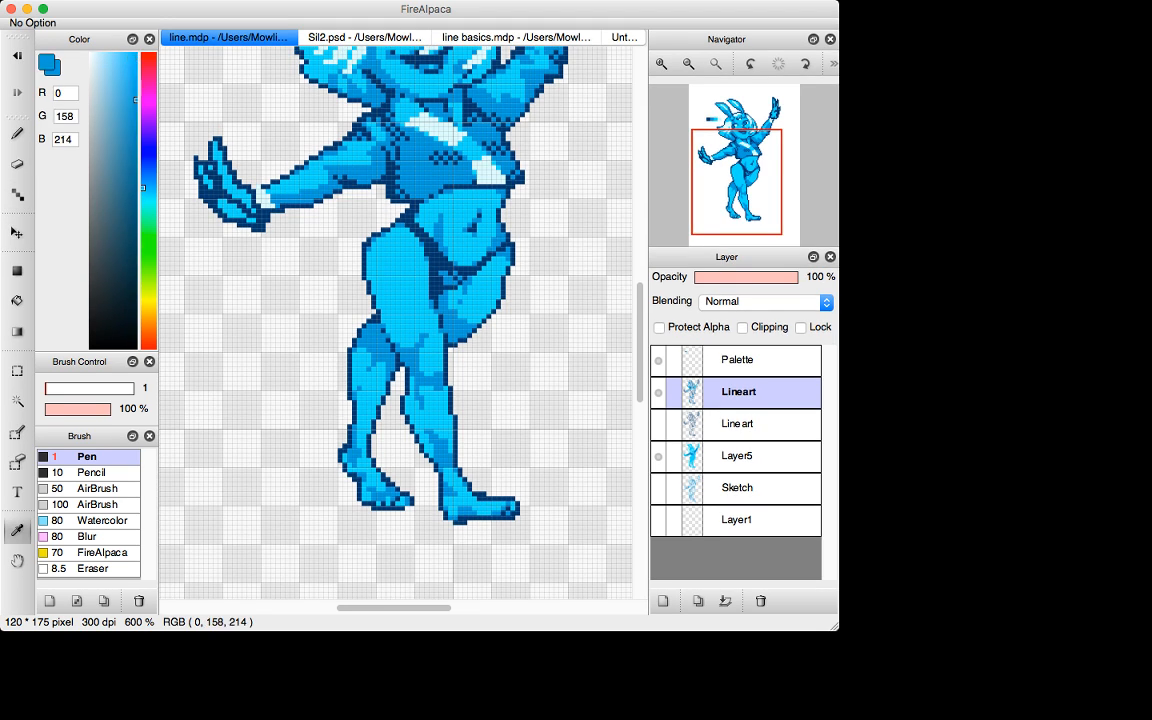
key("super+z")
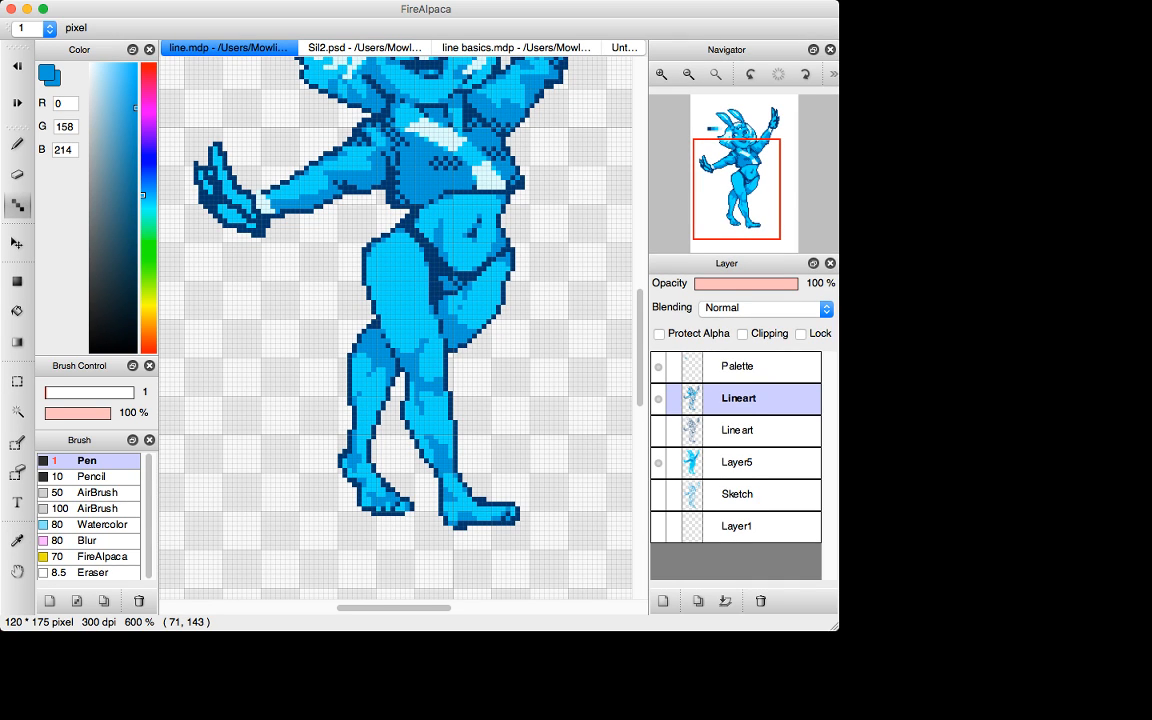
mouse_move(494, 508)
left_mouse_down()
mouse_move(483, 508)
mouse_move(493, 516)
left_mouse_up()
key("super+z")
left_click(495, 510, "alt")
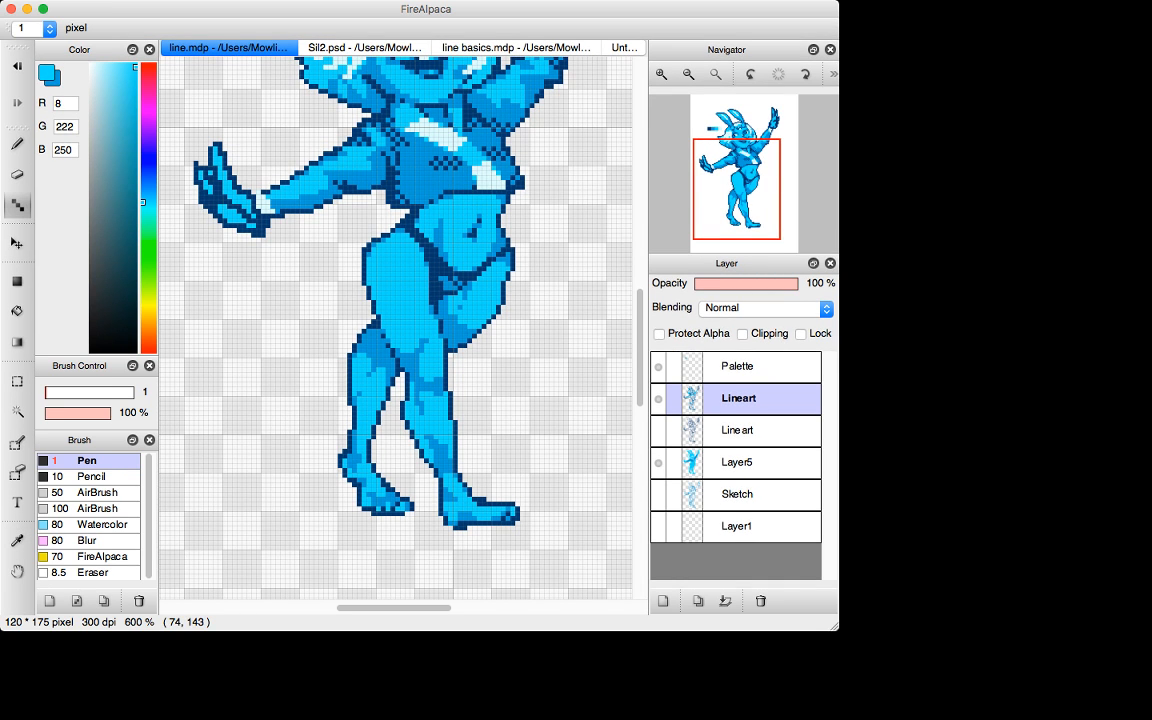
Add medium blue pixels to the front foot's toes and the lower shin, undoing the first shin attempt.
key("x")
left_click_drag(439, 457, 439, 463)
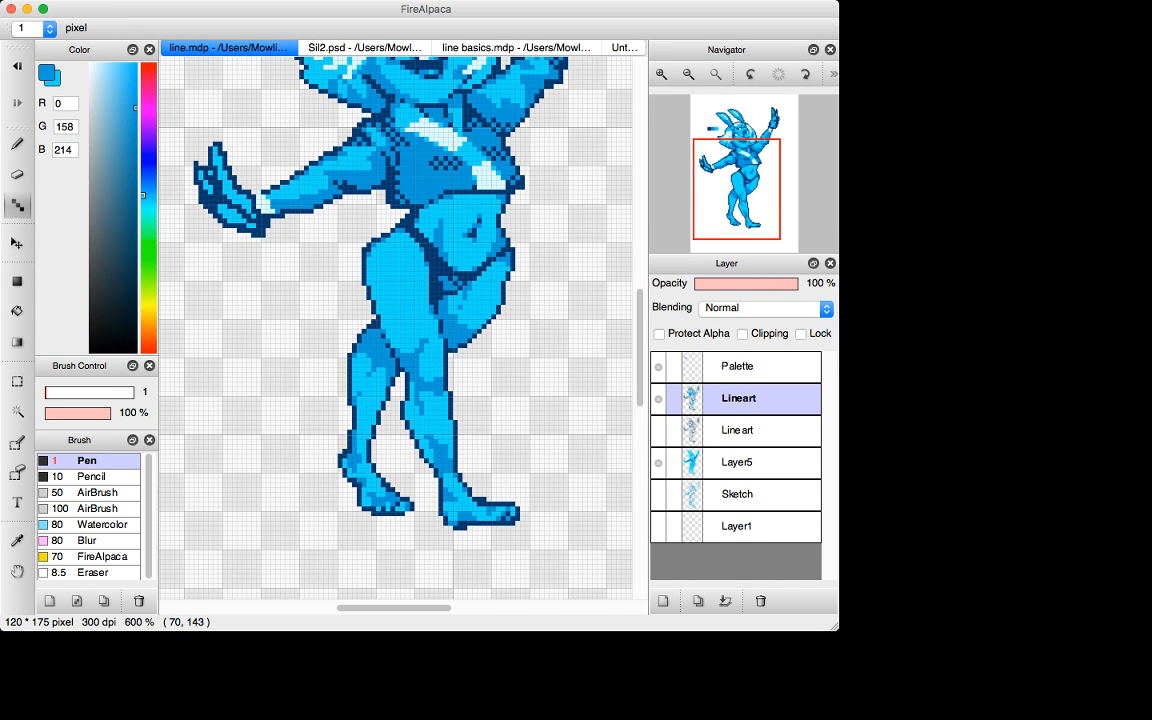
key("super+z")
key("super+z")
left_click_drag(498, 514, 506, 514)
left_click_drag(444, 462, 444, 468)
Examine the whole figure at reduced size to judge the toe and shin shading.
key("super+minus")
key("super+minus")
key("super+minus")
key("super+minus")
key("super+minus")
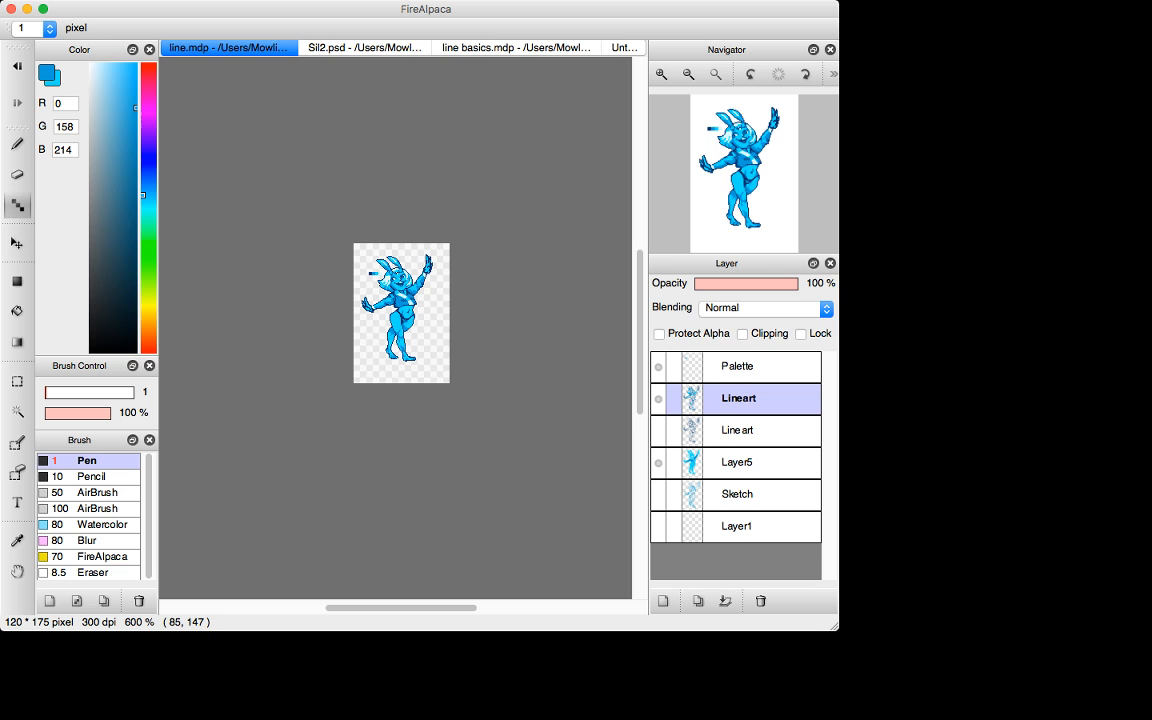
key("super+plus")
key("super+plus")
key("super+plus")
key("super+plus")
key("super+plus")
Erase a stray outline pixel on top of the front foot and return to the Dot tool.
key("e")
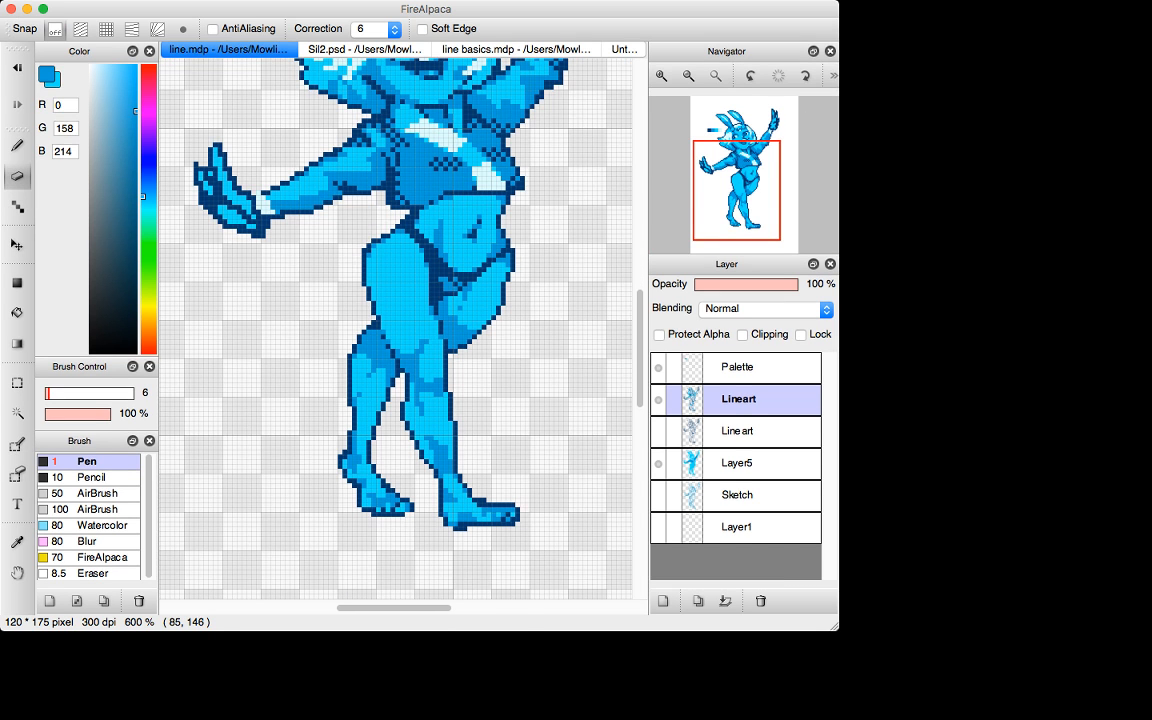
left_click(482, 500)
key("x")
key("n")
key("x")
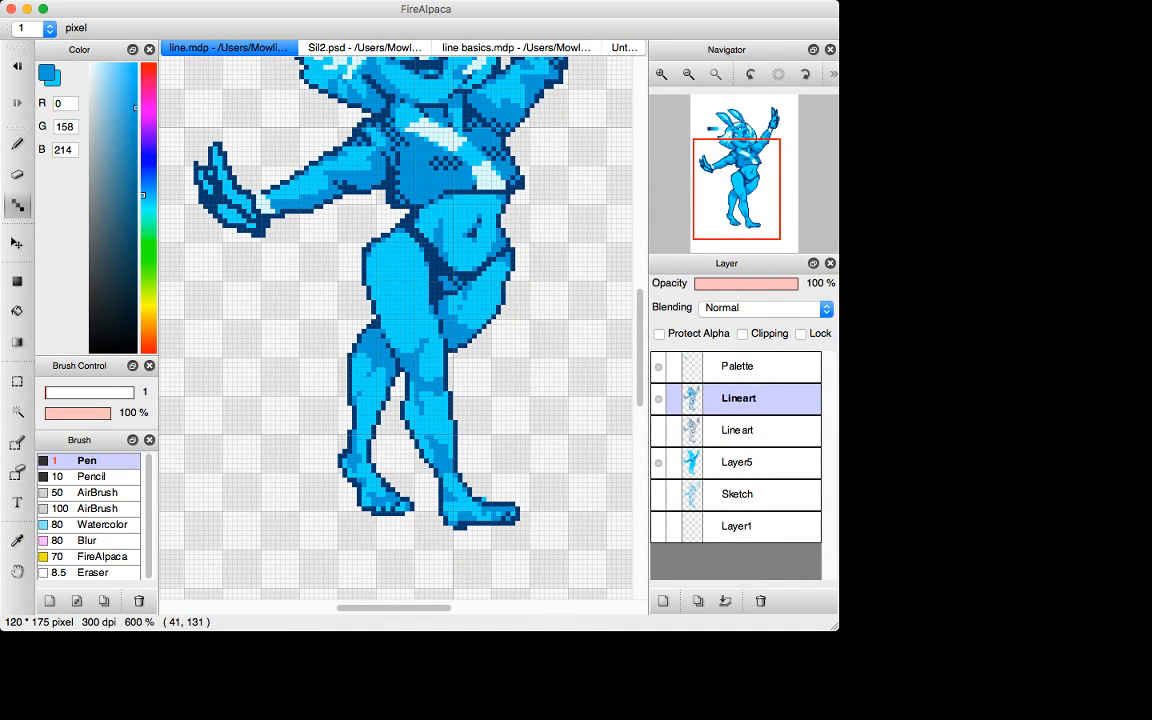
Review the full figure zoomed out, and inspect the legs and hips at 800% magnification.
key("super+minus")
key("super+minus")
key("super+minus")
key("super+minus")
key("super+minus")
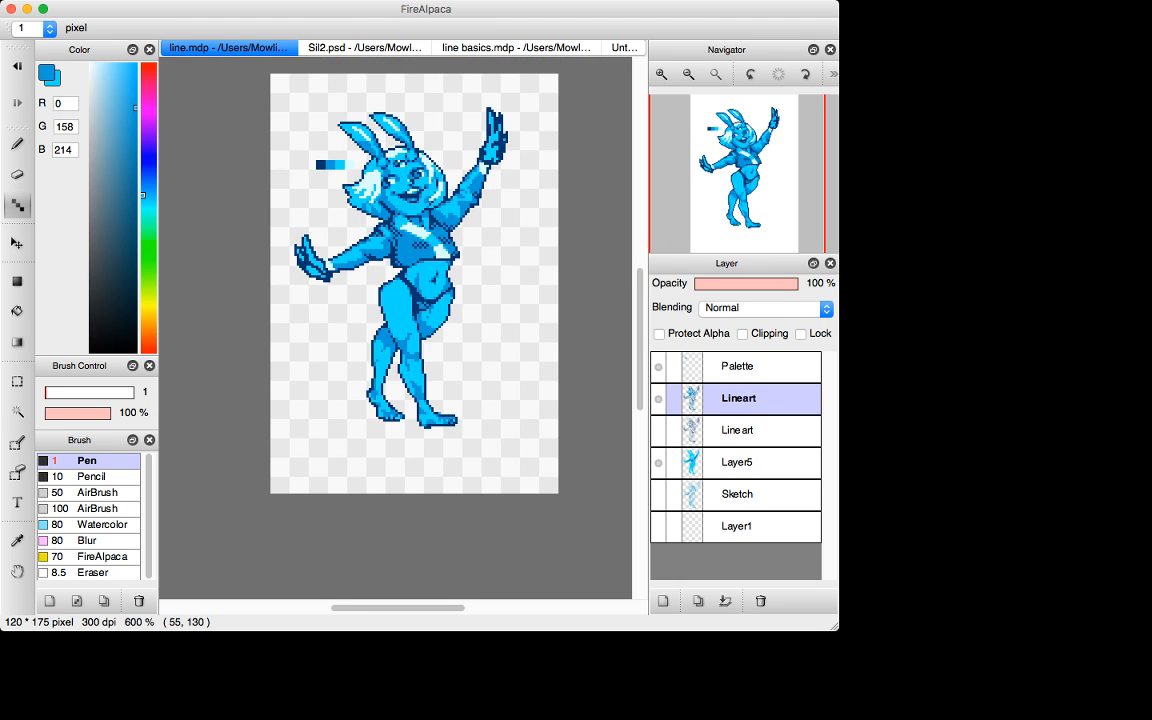
key("super+plus")
key("super+plus")
key("super+plus")
key("super+plus")
key("super+plus")
key("super+plus")
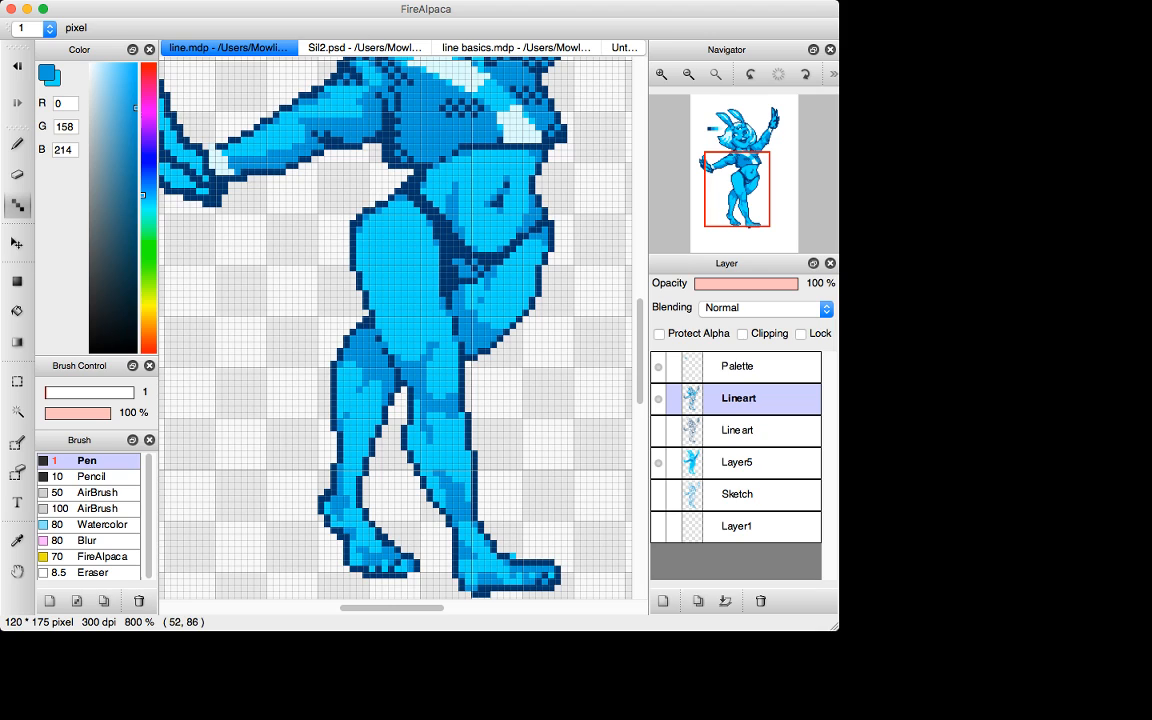
Shade the top of the front thigh beneath the hip outline with medium blue pixels.
left_click_drag(398, 204, 390, 229)
key("super+z")
left_click(390, 204)
key("e")
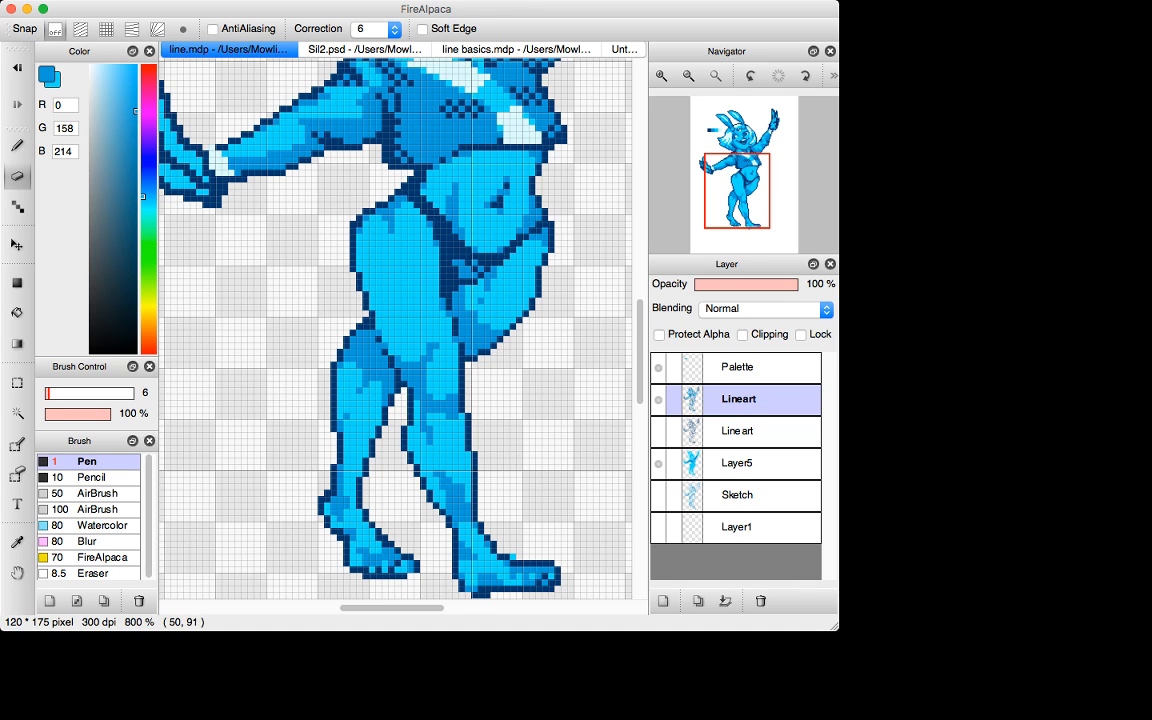
key("shift+b")
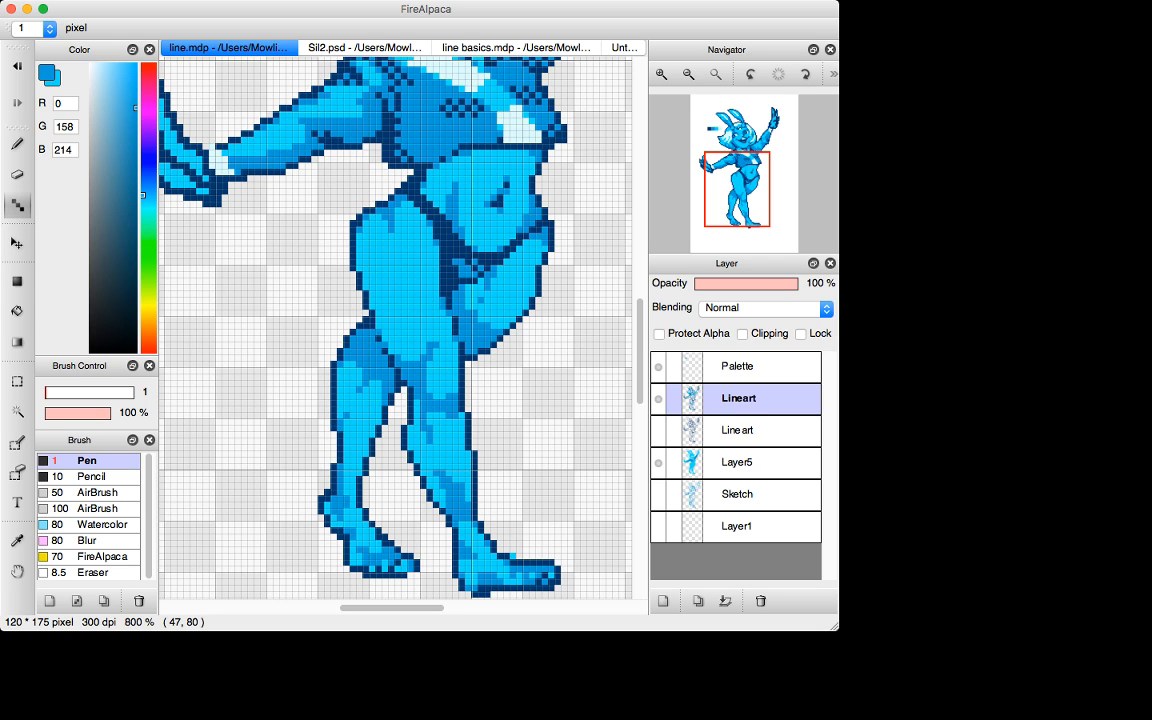
Check how the thigh shading reads at several reduced sizes and back at 600% magnification.
key("super+Down")
key("super+Down")
key("super+Down")
key("super+Down")
key("super+Down")
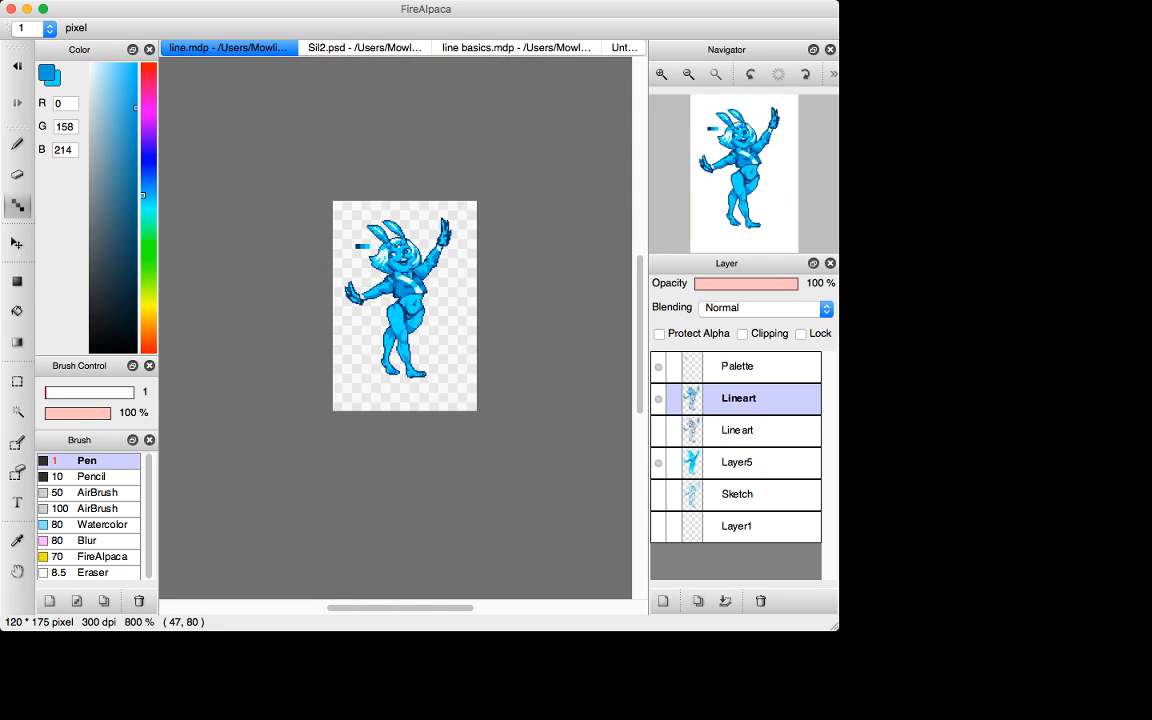
key("super+Down")
key("super+Up")
key("super+Up")
key("super+Up")
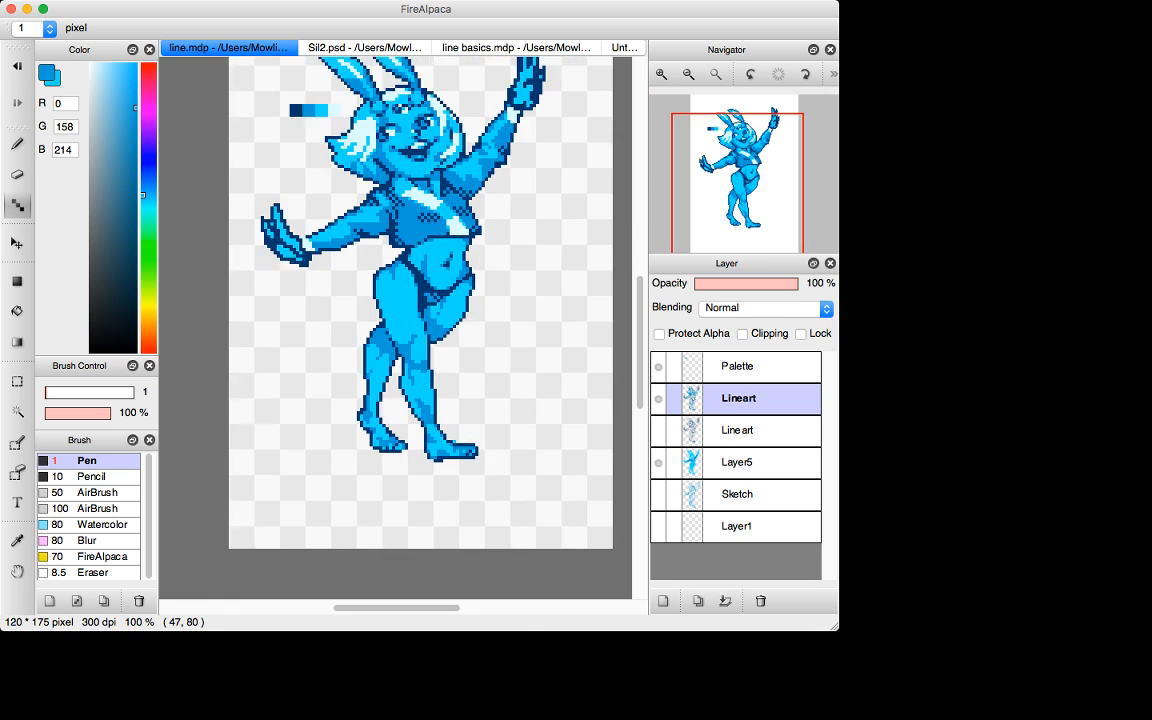
key("super+Up")
key("super+Up")
key("super+Up")
key("super+Up")
key("super+Up")
Sample the palette's palest blue (221, 253, 255) and add highlight pixels around the lower edge of the navel.
key("alt")
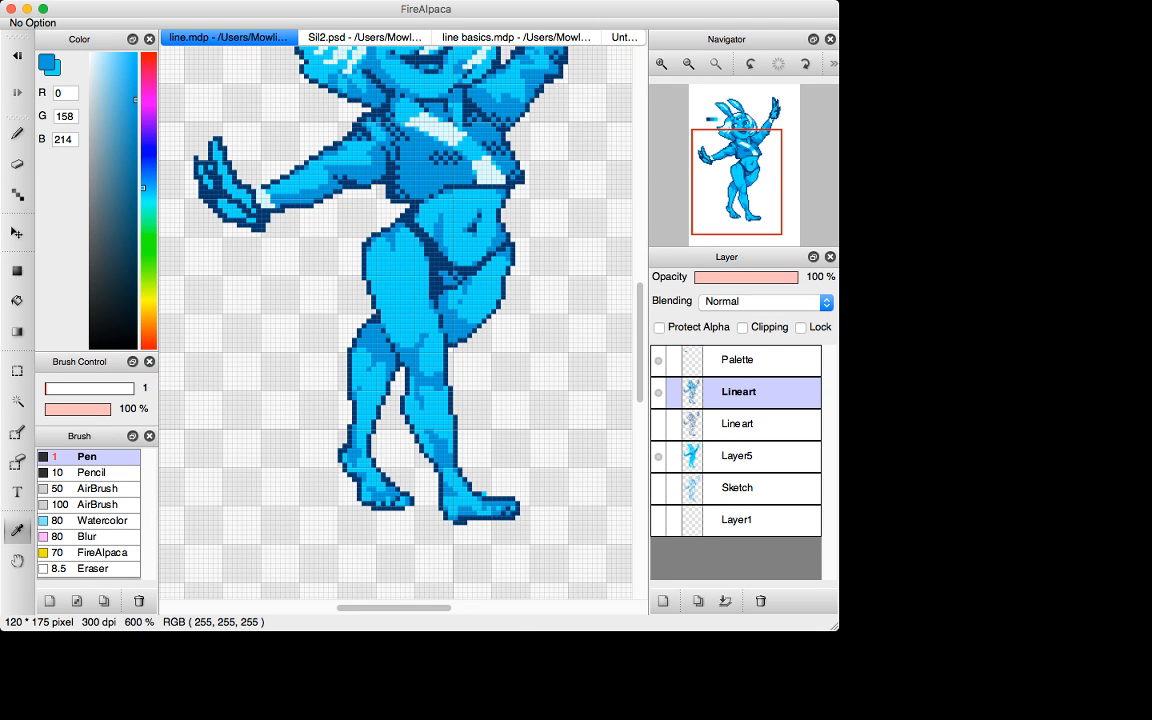
left_click_drag(640, 345, 640, 324)
left_click(307, 79, "alt")
left_click(469, 330)
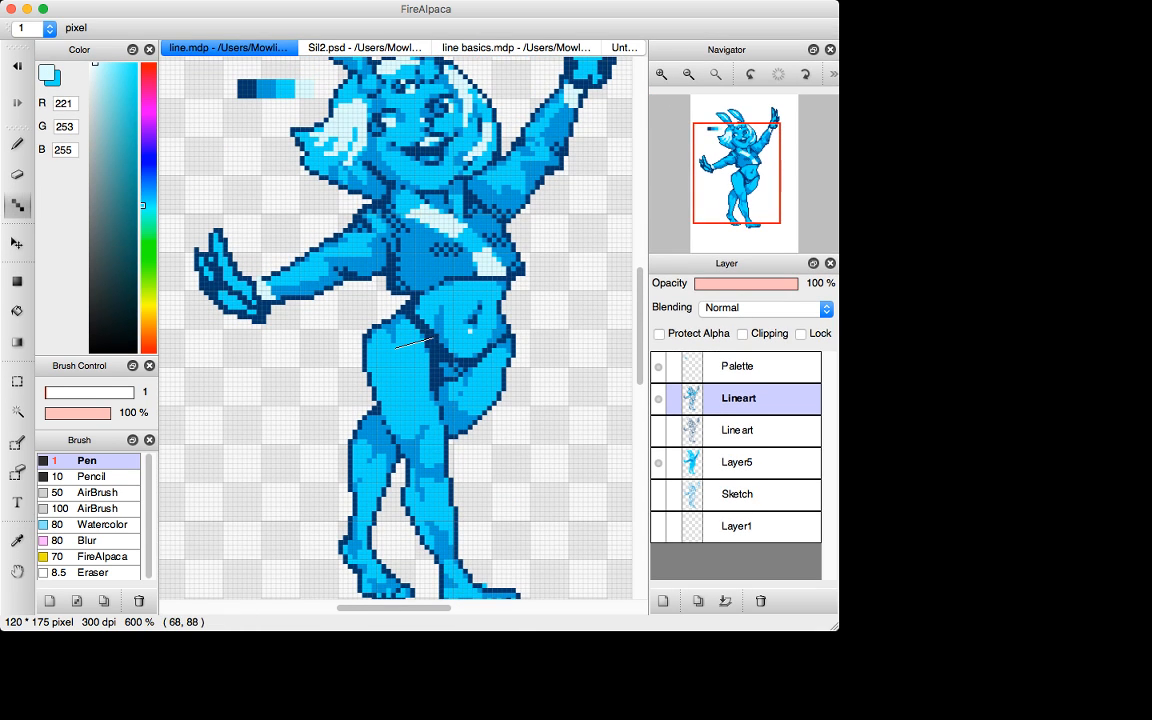
left_click(475, 331)
left_click_drag(480, 327, 480, 321)
key("super+minus")
key("super+minus")
key("super+minus")
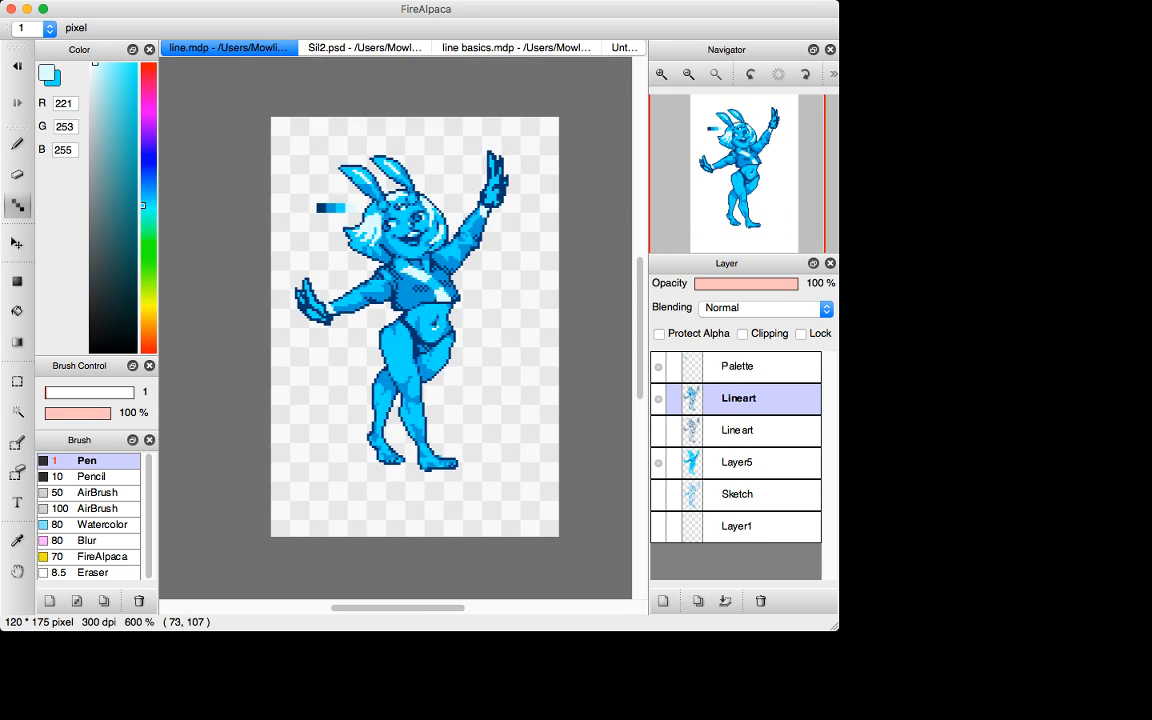
Check how the navel highlight reads at 100% magnification and inspect the torso and legs at 800%.
key("super+minus")
key("super+minus")
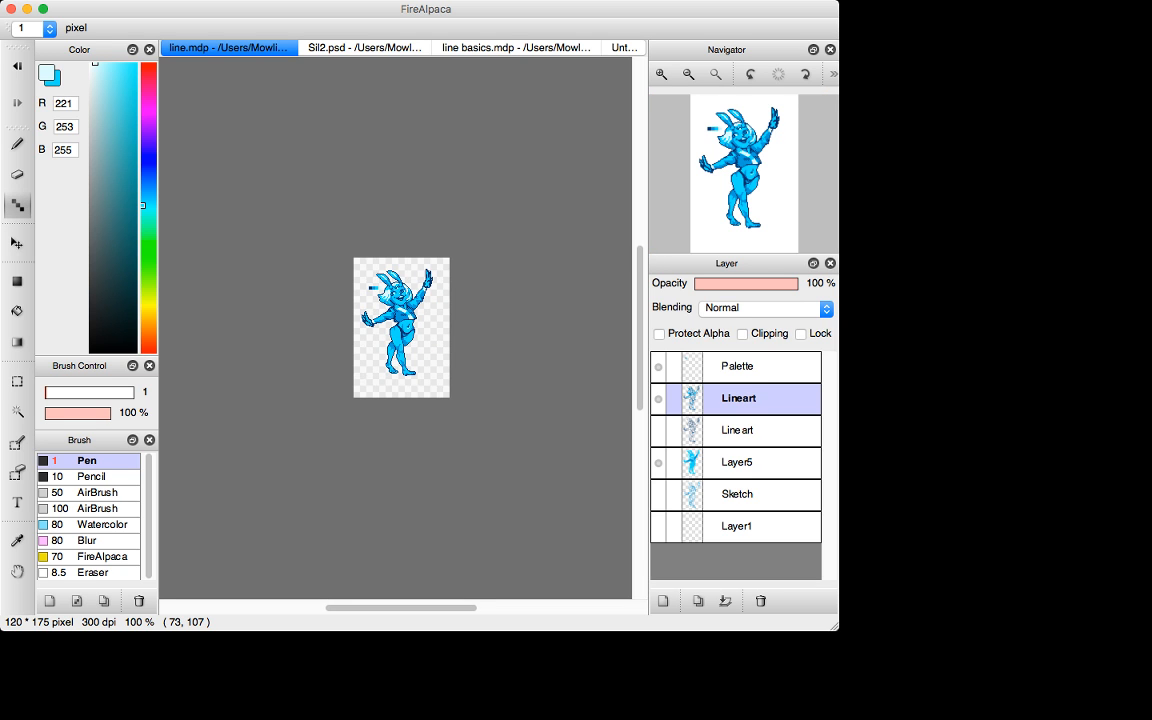
key("super+plus")
key("super+plus")
key("super+plus")
key("super+plus")
key("super+plus")
key("super+plus")
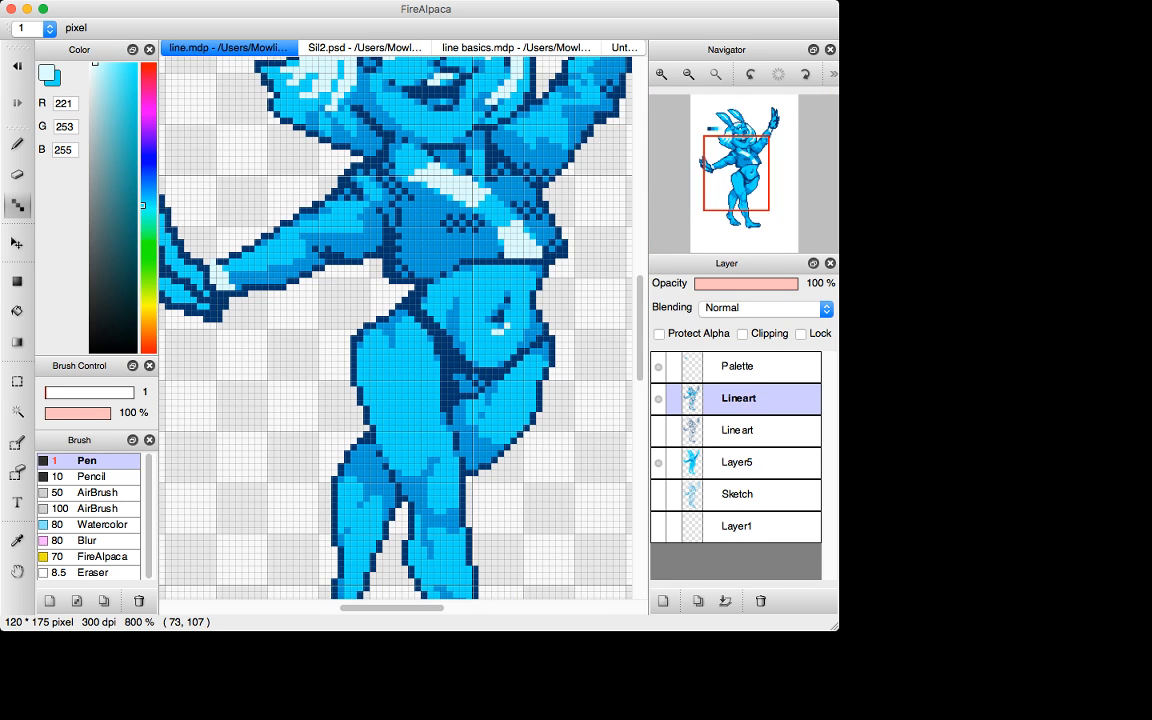
Add a small palest-blue (221, 253, 255) highlight on the front knee.
key("super+Tab")
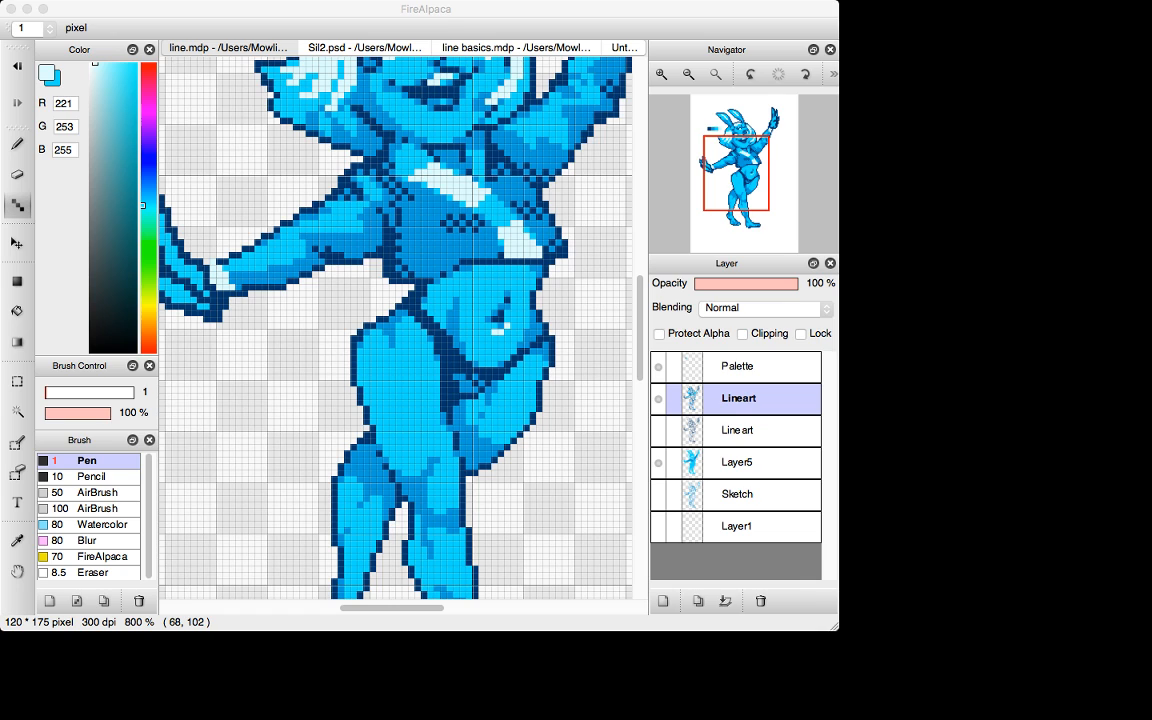
key("super+Tab")
left_click_drag(437, 498, 443, 505)
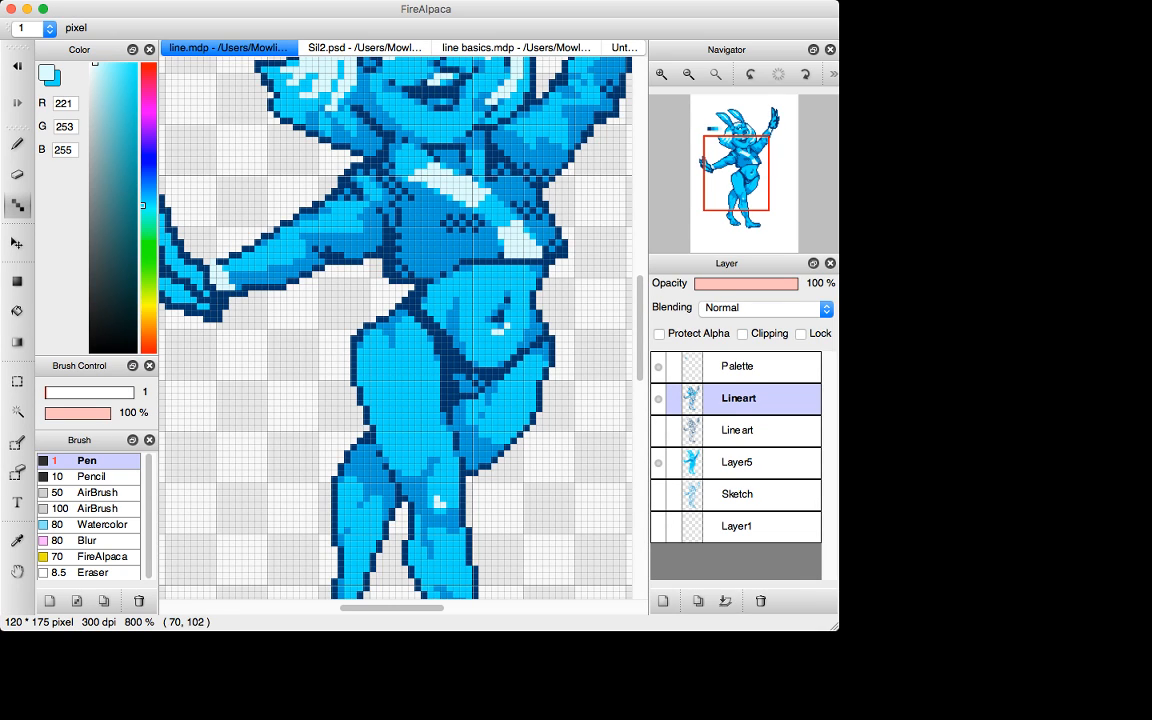
Review how the knee highlight reads on the full figure, alternating between 100% and larger magnifications.
key("super+minus")
key("super+minus")
key("super+minus")
key("super+minus")
key("super+minus")
key("super+minus")
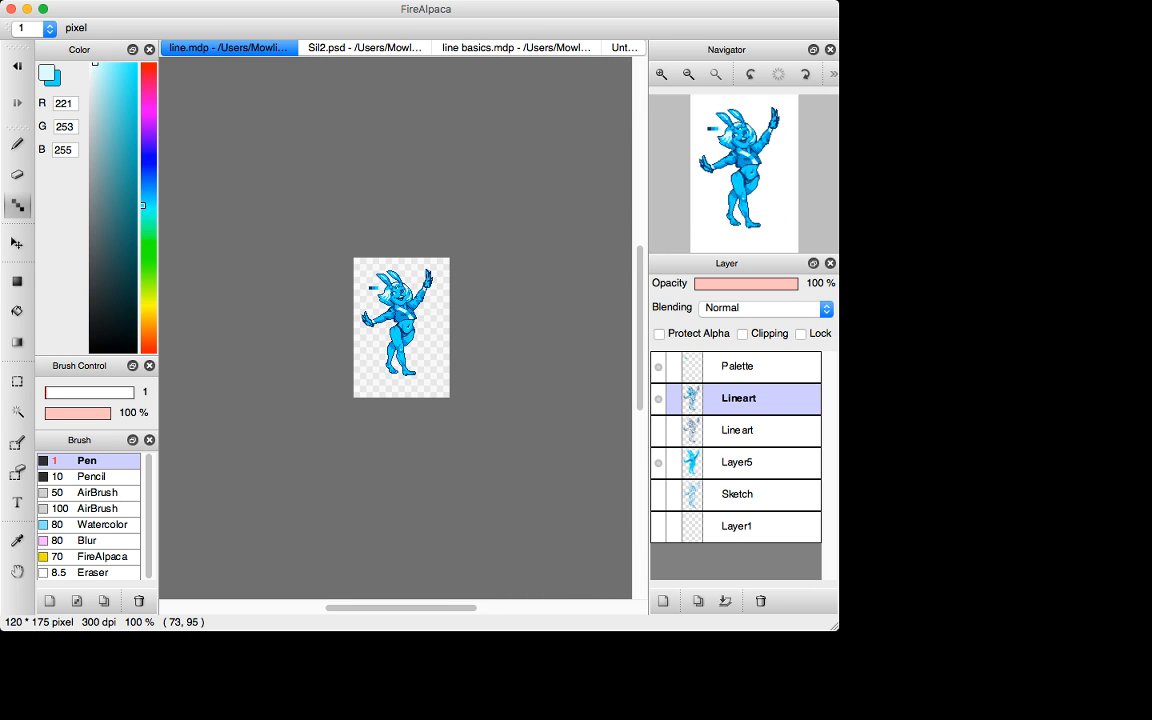
key("super+plus")
key("super+plus")
key("super+plus")
key("super+plus")
key("super+plus")
key("super+plus")
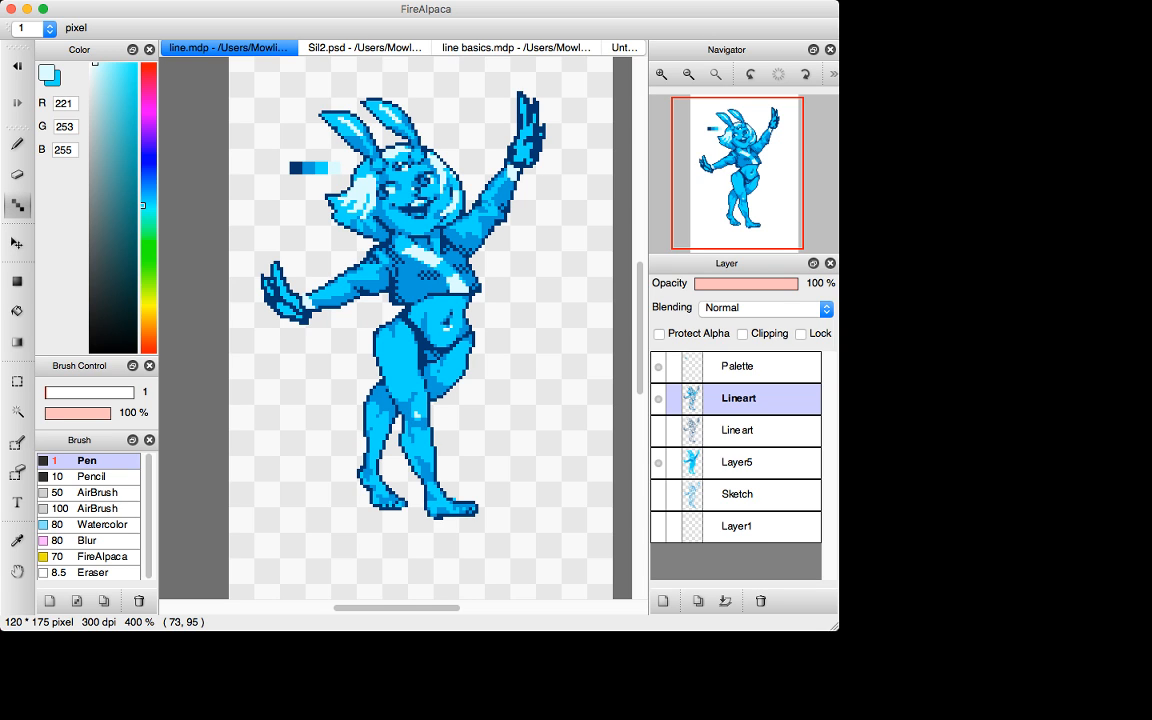
key("super+minus")
key("super+minus")
key("super+minus")
key("super+minus")
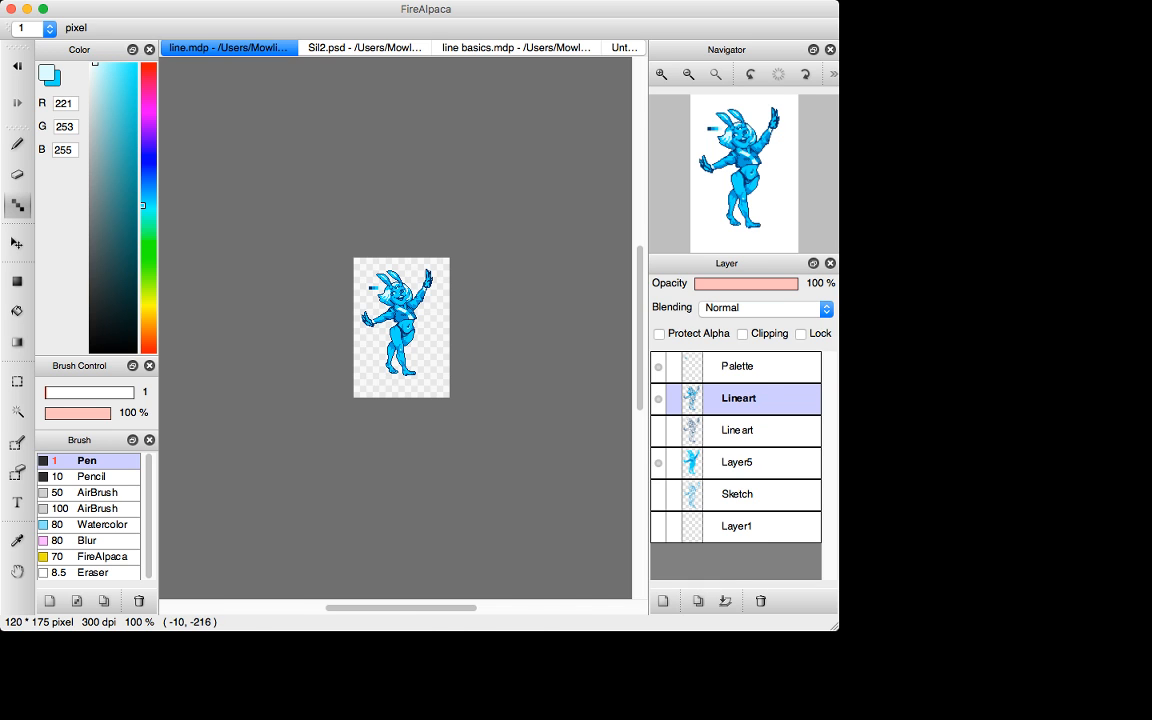
Compare the figure with the finished rabbit in Sil2.psd at 100%, and return to line.mdp at 600% magnification.
left_click(345, 48)
key("super+minus")
key("super+minus")
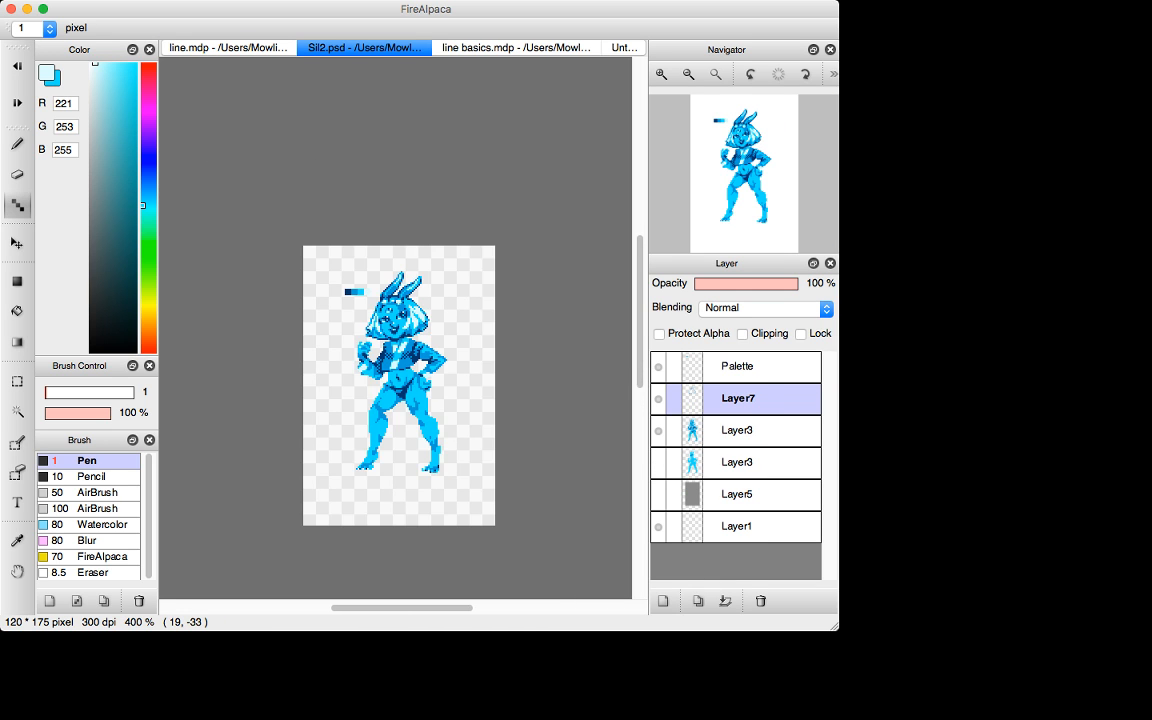
key("super+minus")
key("super+minus")
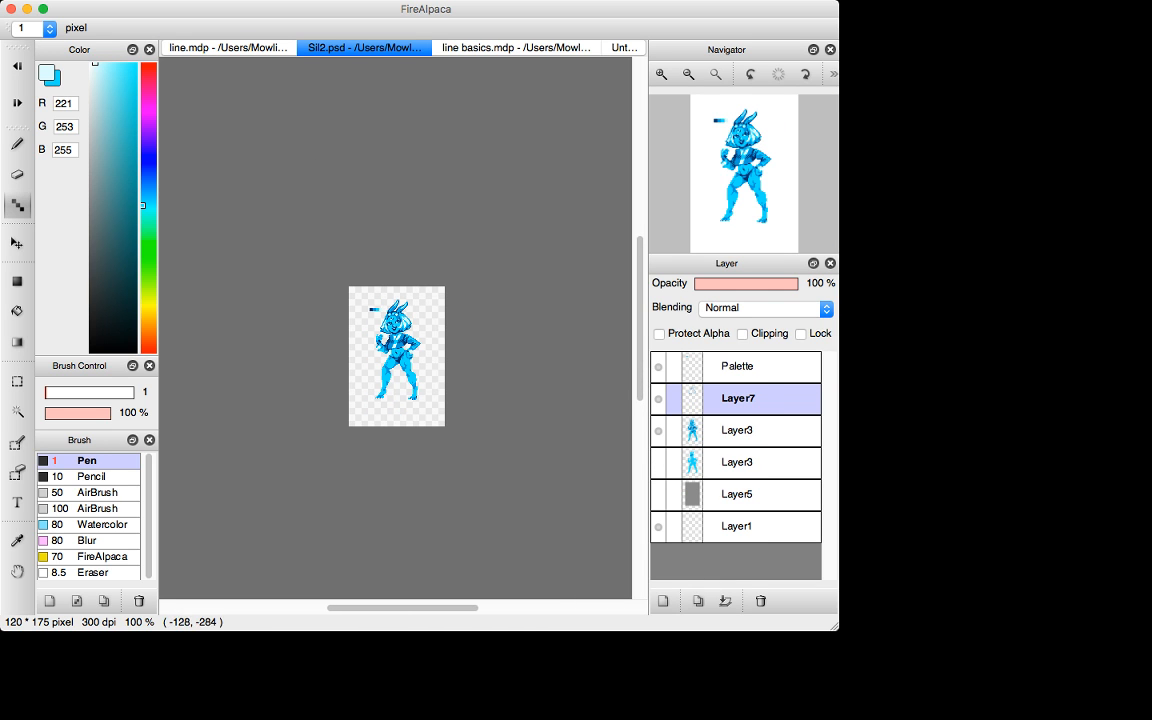
left_click(236, 48)
key("super+plus")
key("super+plus")
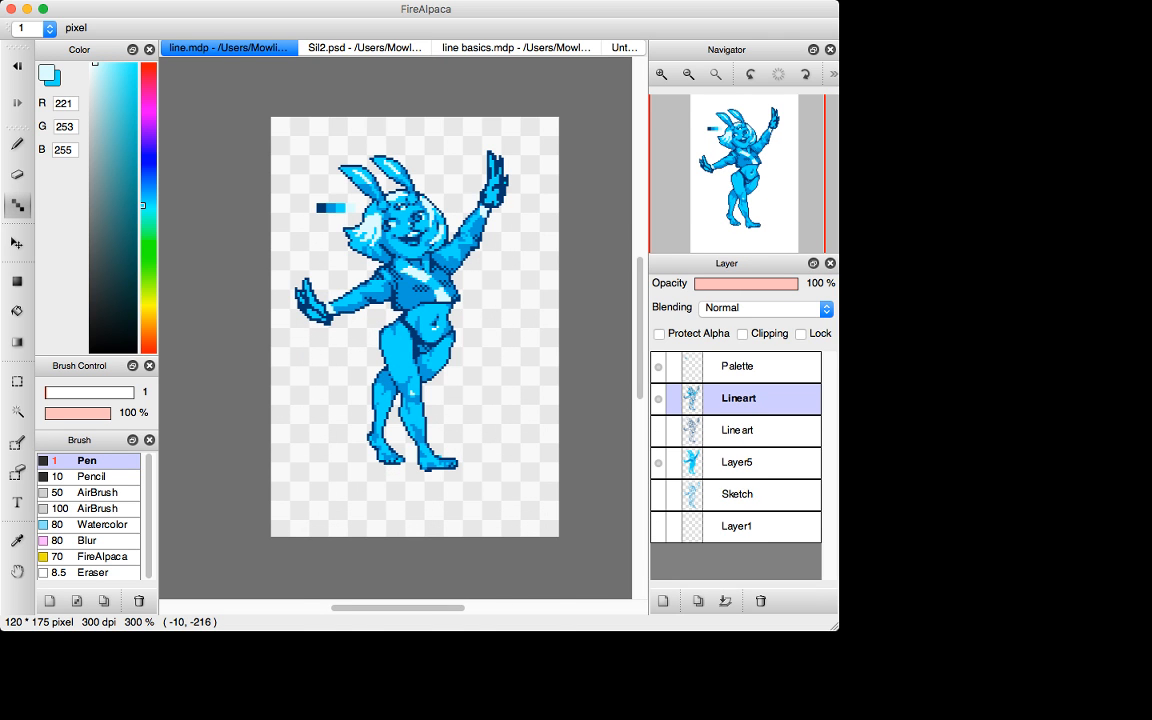
key("super+plus")
key("super+plus")
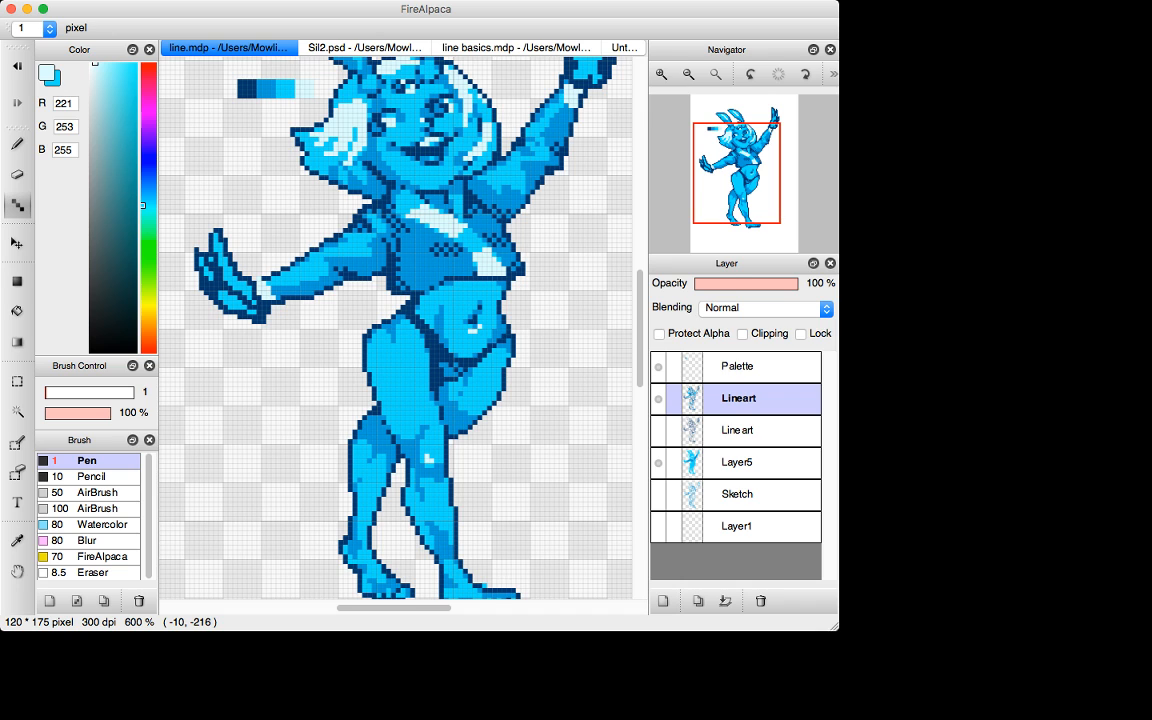
Sample the outline's dark blue (0, 57, 105) and sketch a rough box with strokes inside it between the hair and the lowered hand.
key("i")
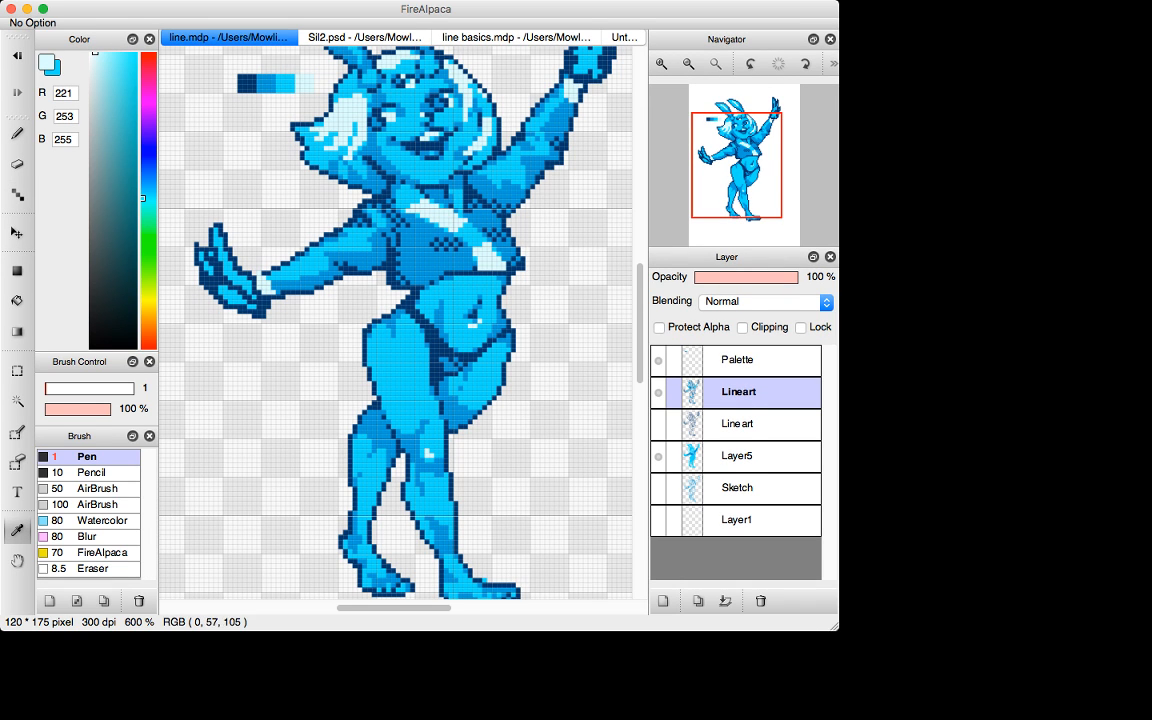
left_click(475, 179)
key("b")
key("b")
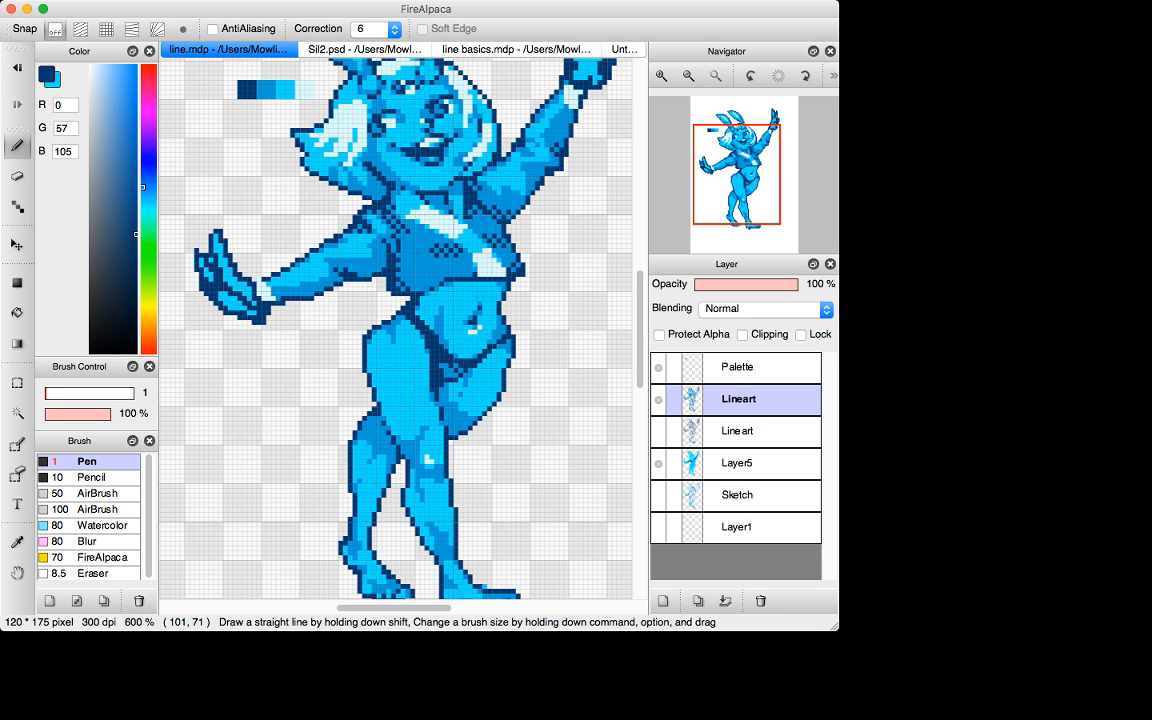
scroll(395, 325, "up", 5)
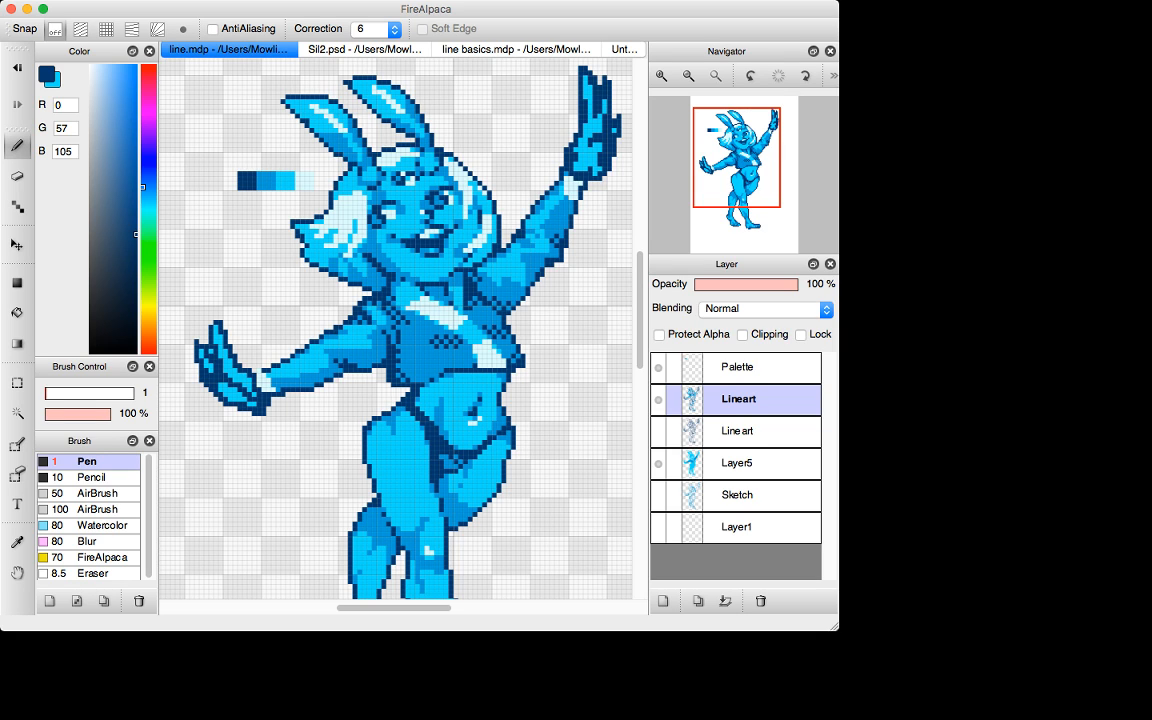
key("super+Tab")
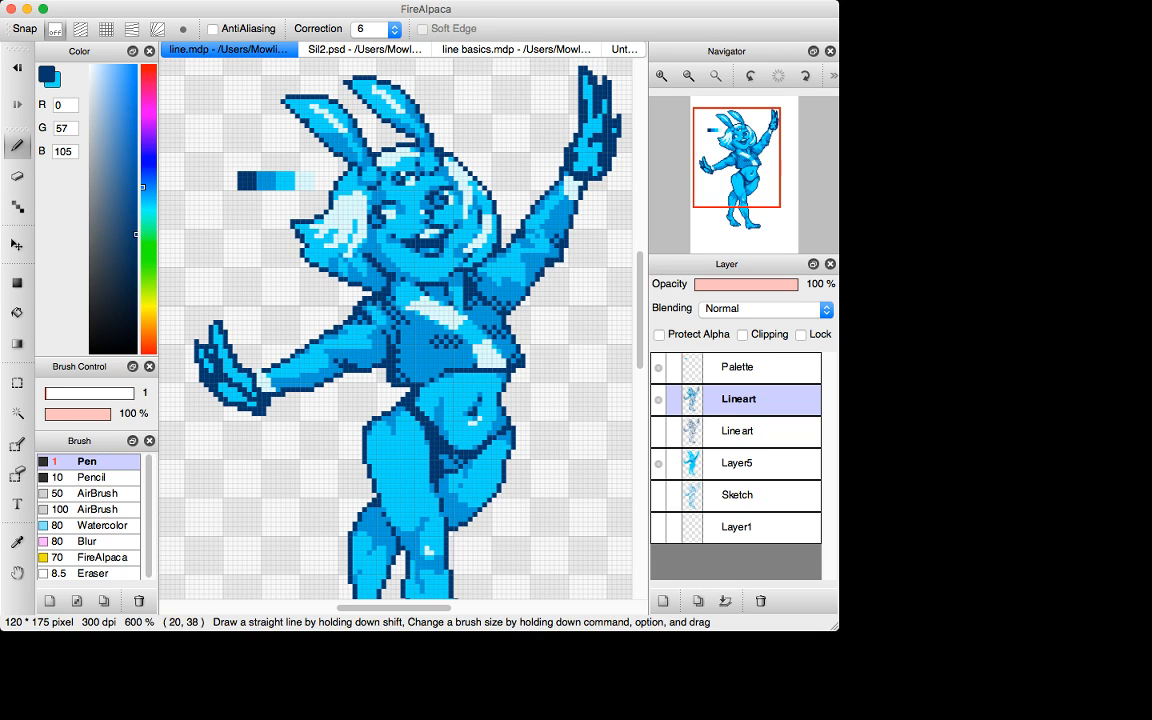
left_click_drag(206, 226, 211, 319)
left_click_drag(196, 222, 272, 217)
left_click_drag(278, 217, 283, 305)
left_click_drag(197, 313, 281, 307)
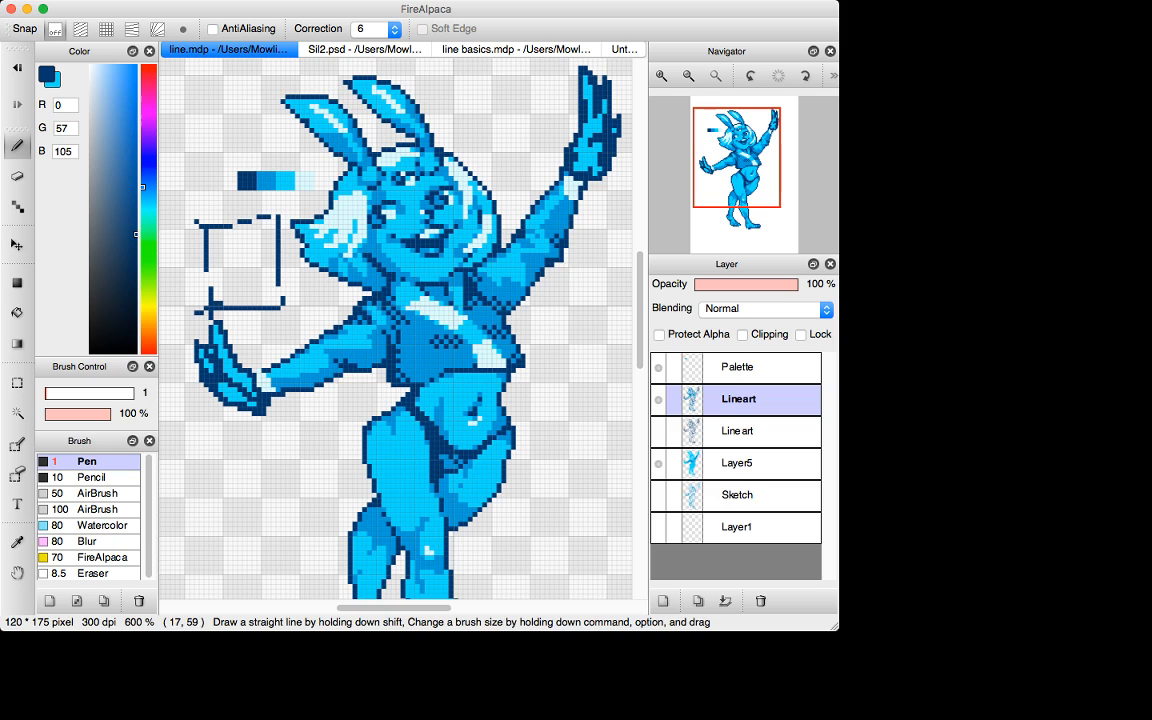
mouse_move(256, 235)
left_mouse_down()
mouse_move(237, 272)
mouse_move(250, 257)
left_mouse_up()
left_click_drag(268, 234, 247, 266)
Undo all the rough box strokes beside the figure.
key("super+z")
key("super+z")
key("super+z")
key("super+z")
key("super+z")
key("super+z")
key("super+z")
key("super+z")
key("super+z")
key("super+z")
key("super+z")
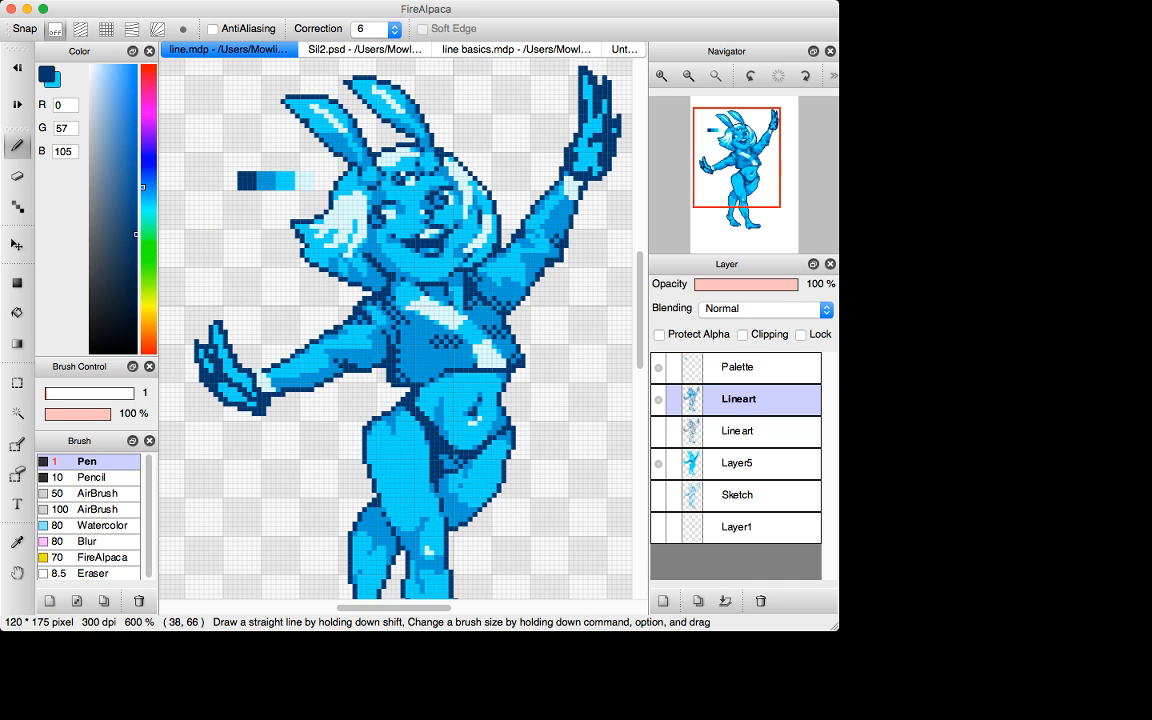
Flip the canvas view horizontally and review the mirrored figure at magnifications down to 100% and back at 600%.
key("super+Tab")
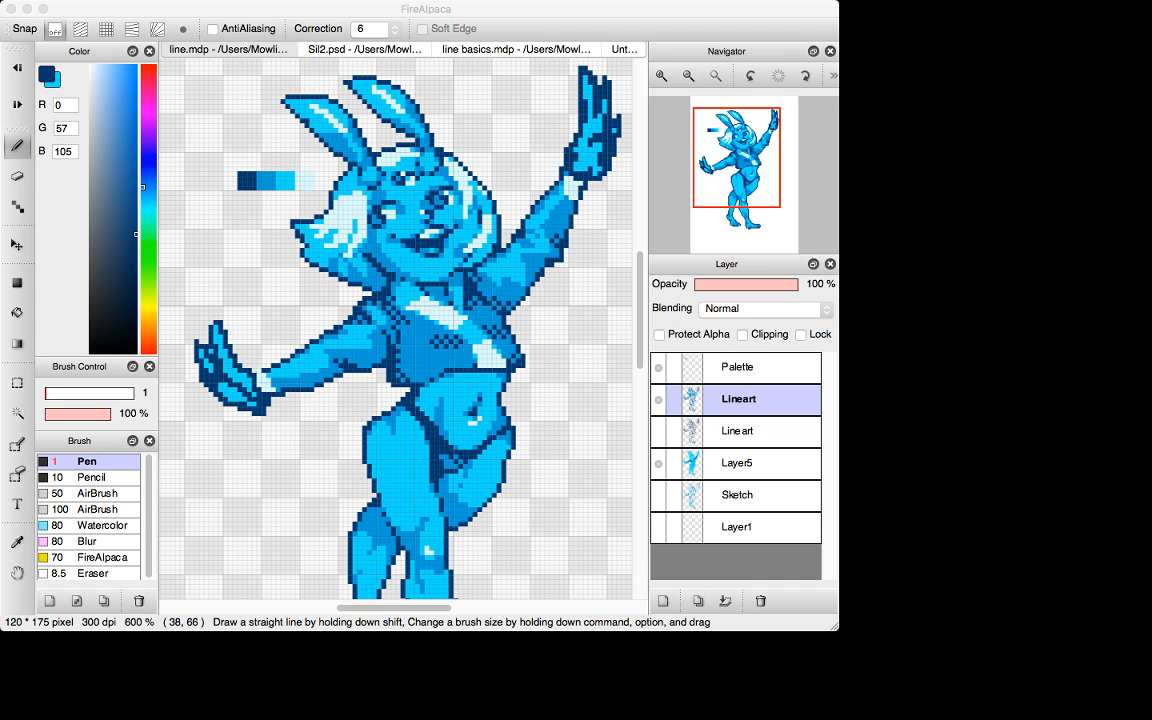
key("super+Tab")
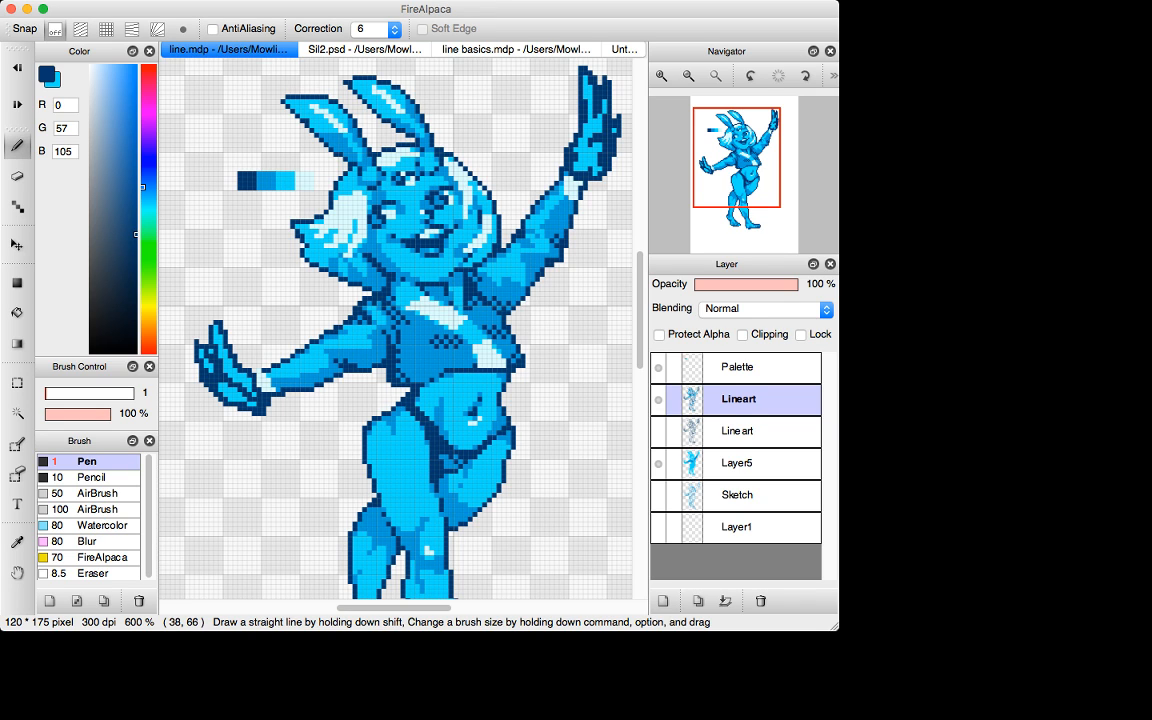
key("h")
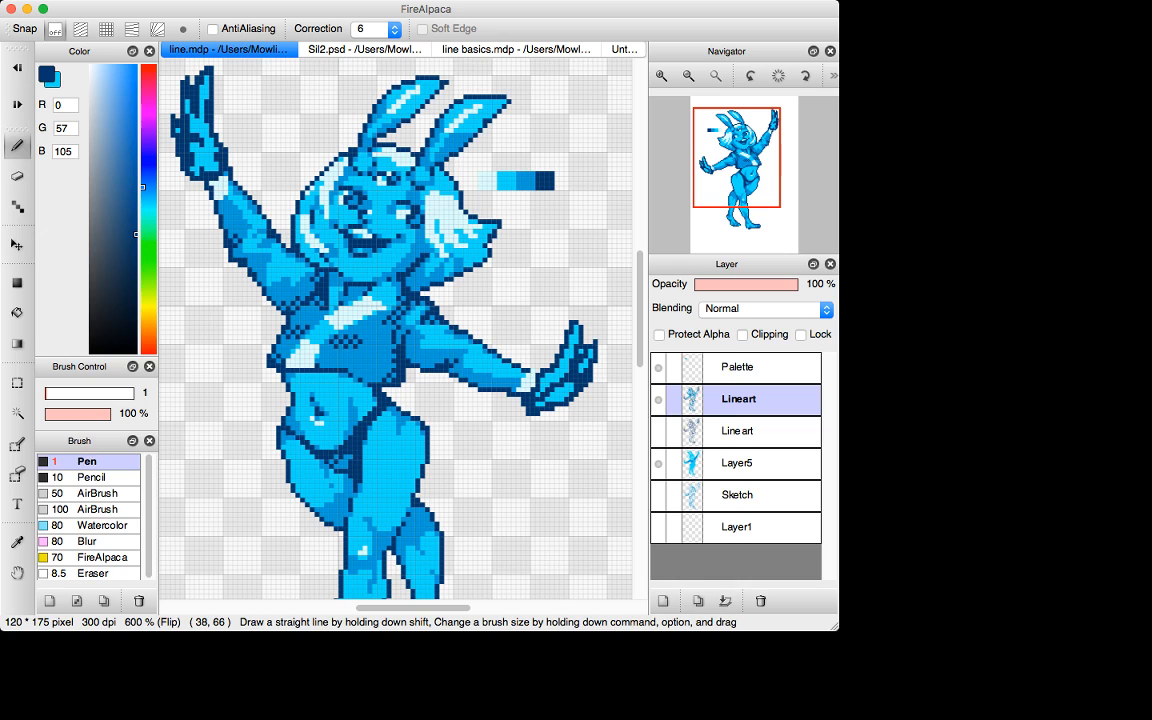
key("super+minus")
key("super+minus")
key("super+minus")
key("super+minus")
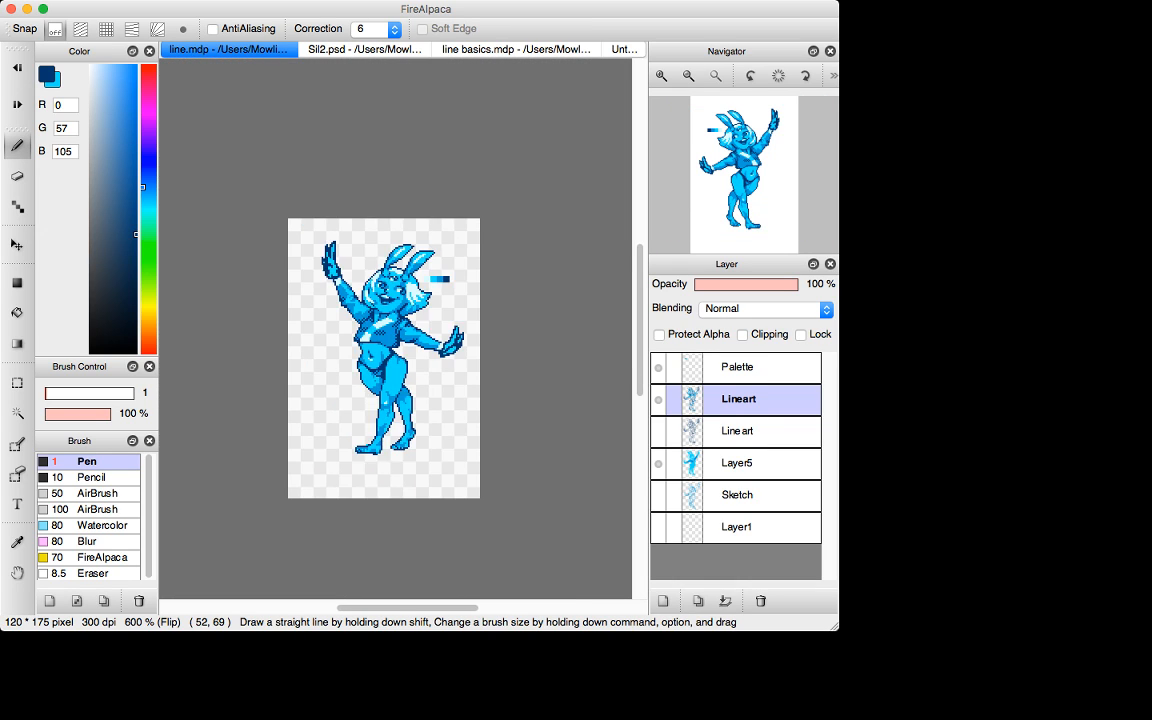
key("super+minus")
key("super+Tab")
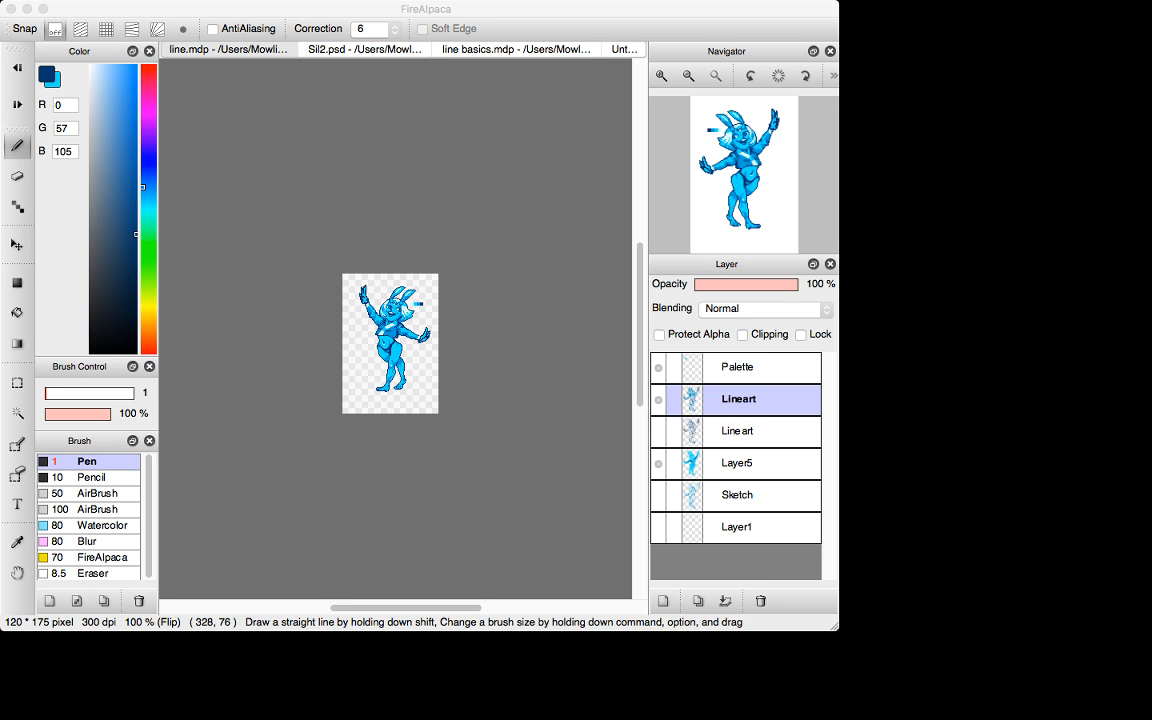
key("super+plus")
key("super+plus")
key("super+plus")
key("super+plus")
key("super+plus")
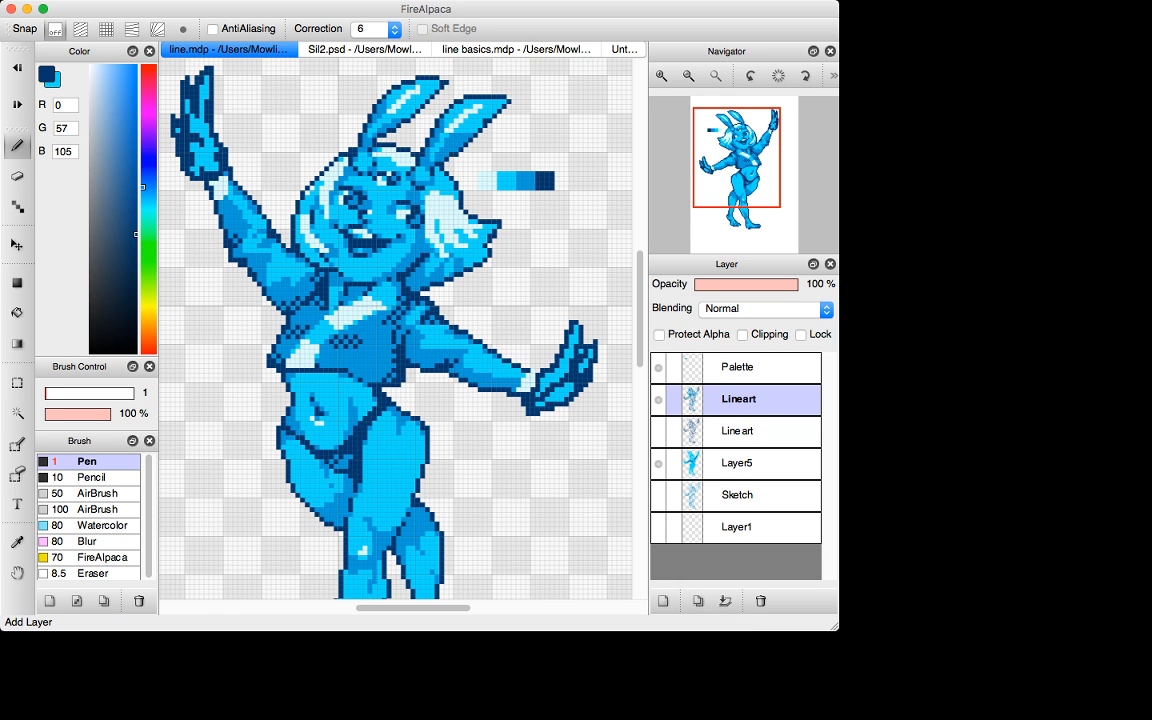
Add a new layer above the active Lineart layer and sample the palette's medium blue (0, 158, 214) for the Dot tool.
left_click(663, 601)
key("i")
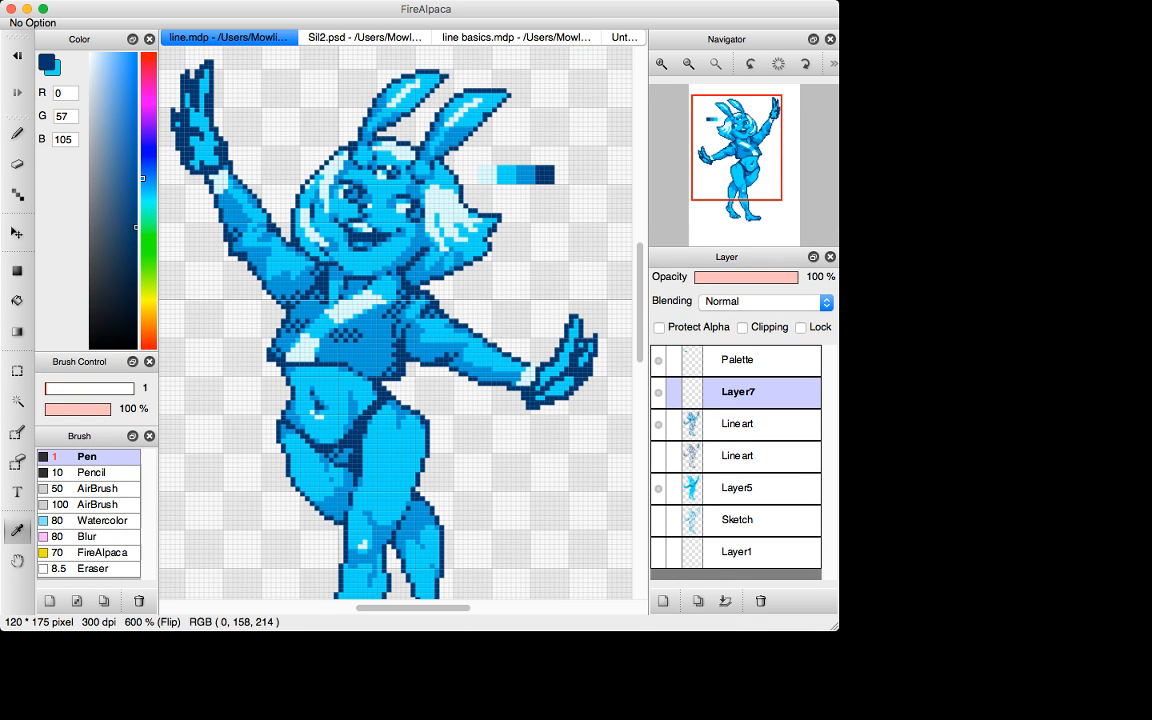
left_click(526, 175)
left_click(17, 195)
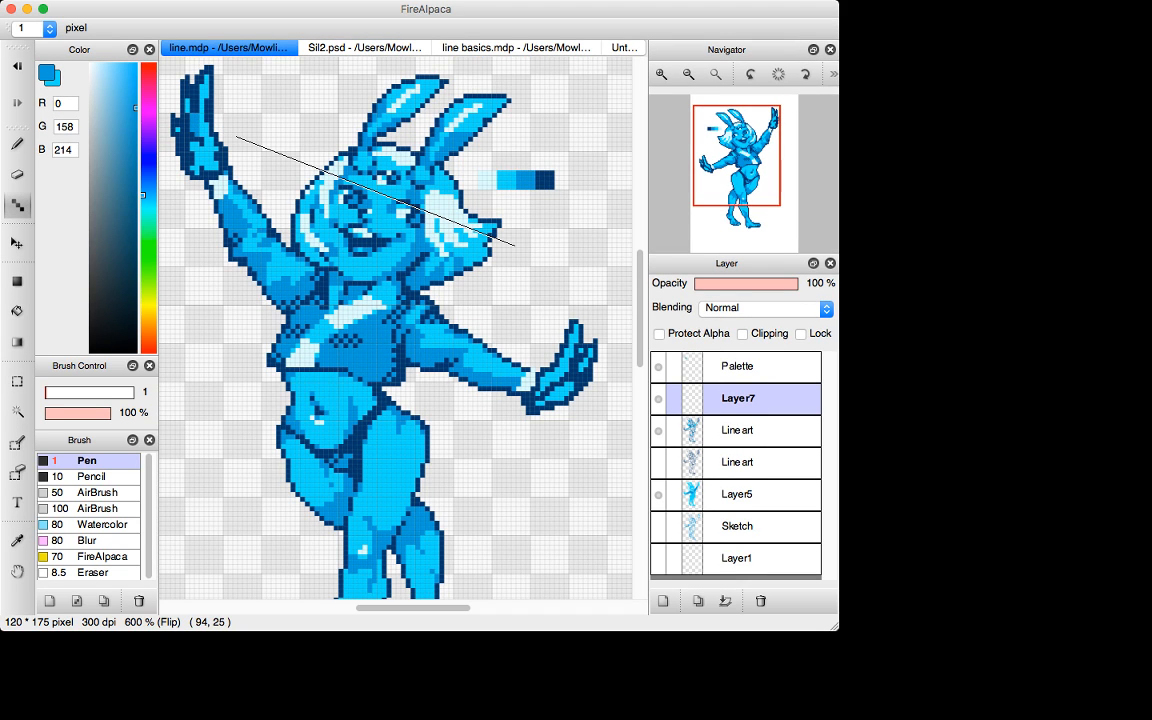
Rework the raised hand's inner finger and palm pixels with light blue (8, 222, 250) and medium blue, undoing unwanted strokes.
key("x")
key("i")
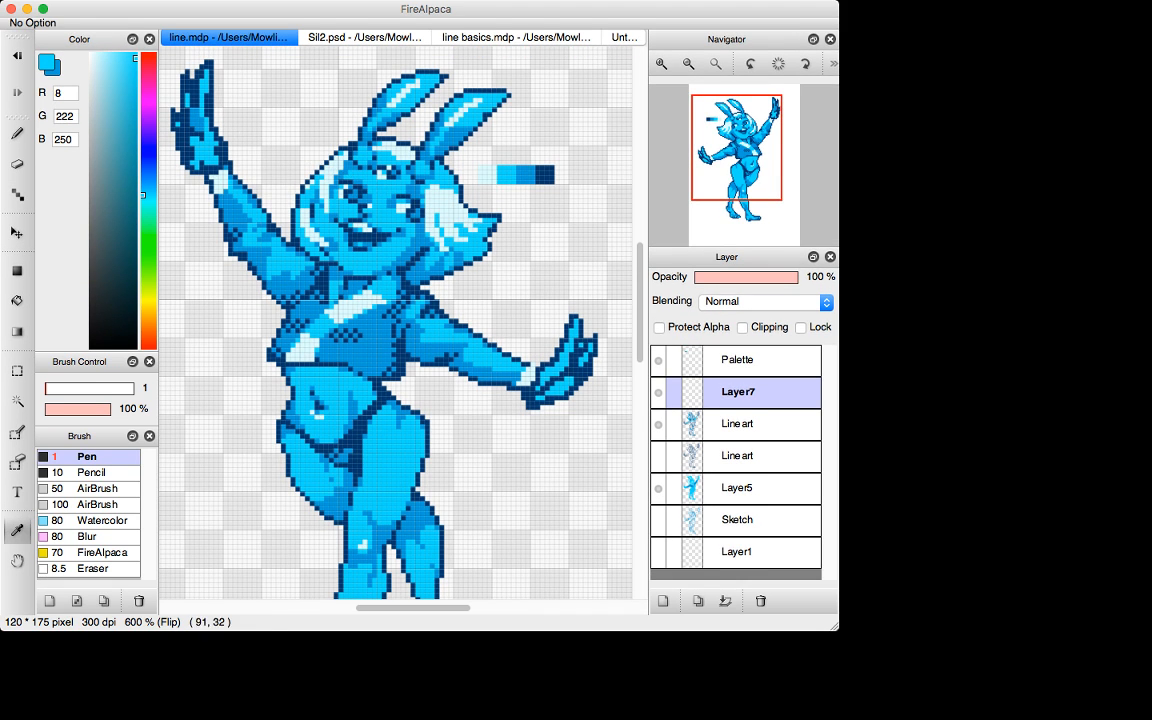
left_click_drag(187, 140, 182, 136)
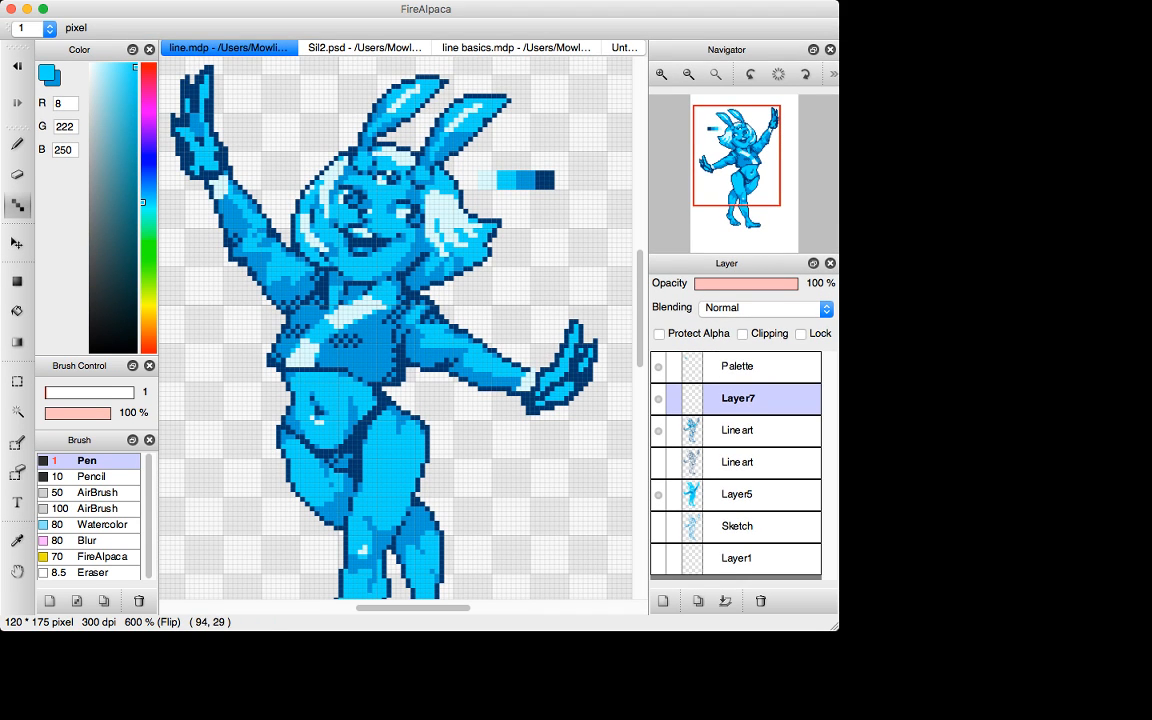
key("x")
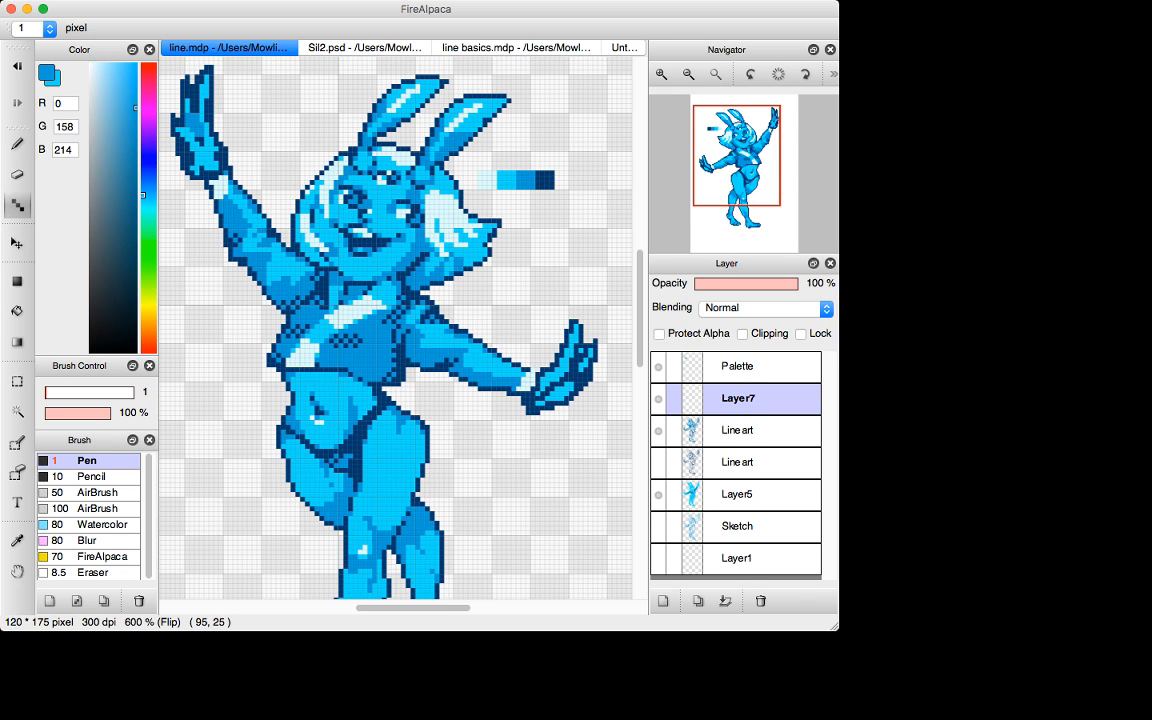
key("super+z")
mouse_move(178, 100)
left_mouse_down()
mouse_move(178, 85)
mouse_move(173, 101)
mouse_move(206, 117)
mouse_move(178, 133)
mouse_move(193, 154)
mouse_move(174, 136)
left_mouse_up()
left_click(178, 78)
key("super+z")
key("super+z")
Sample dark blue (0, 57, 105) from the raised hand and refine the base of its palm with medium blue pixels.
key("x")
left_click(179, 145, "alt")
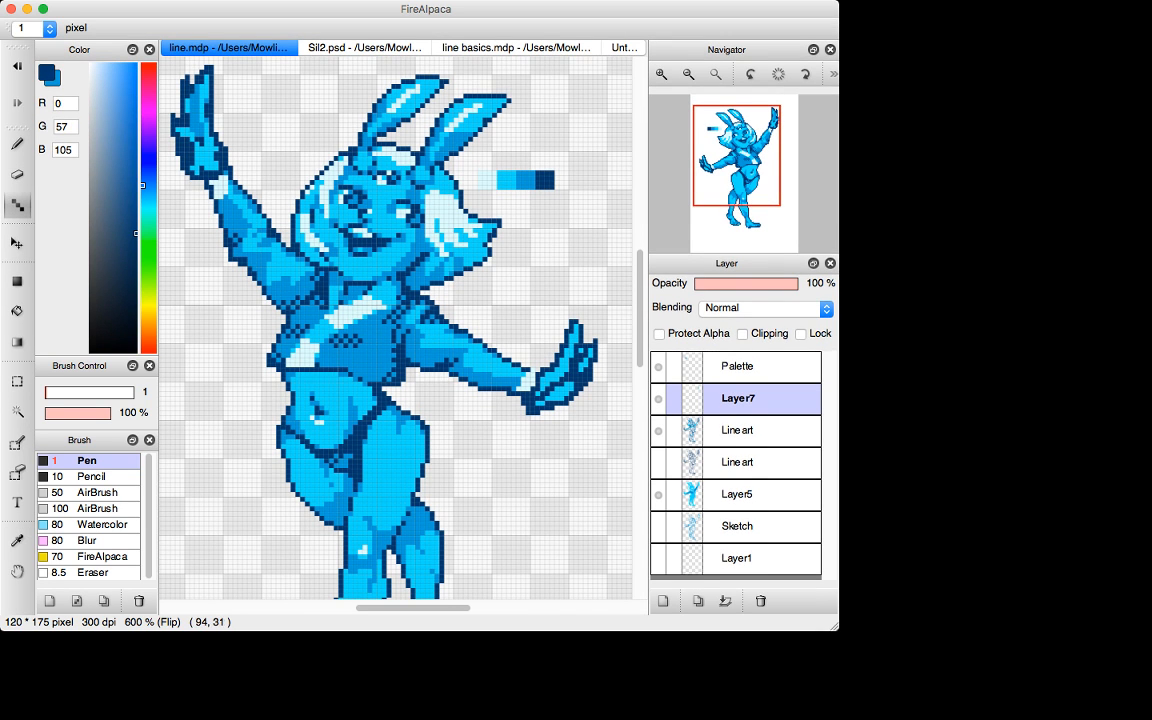
key("x")
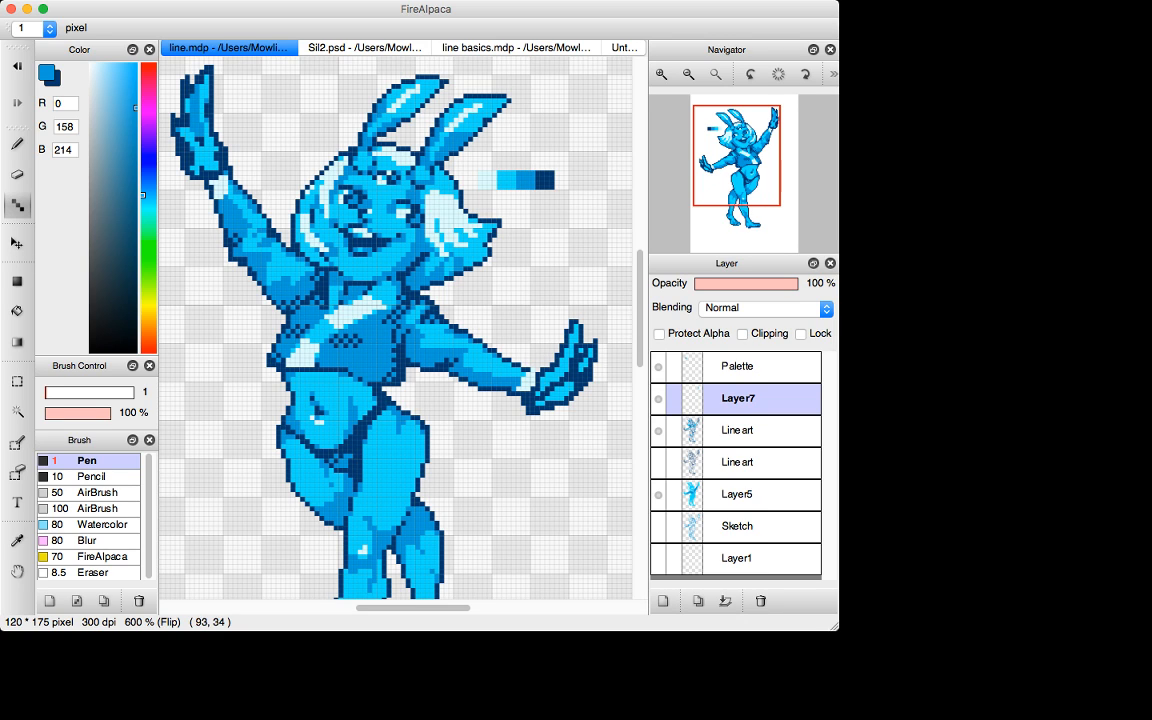
mouse_move(197, 162)
left_mouse_down()
mouse_move(175, 141)
mouse_move(175, 151)
left_mouse_up()
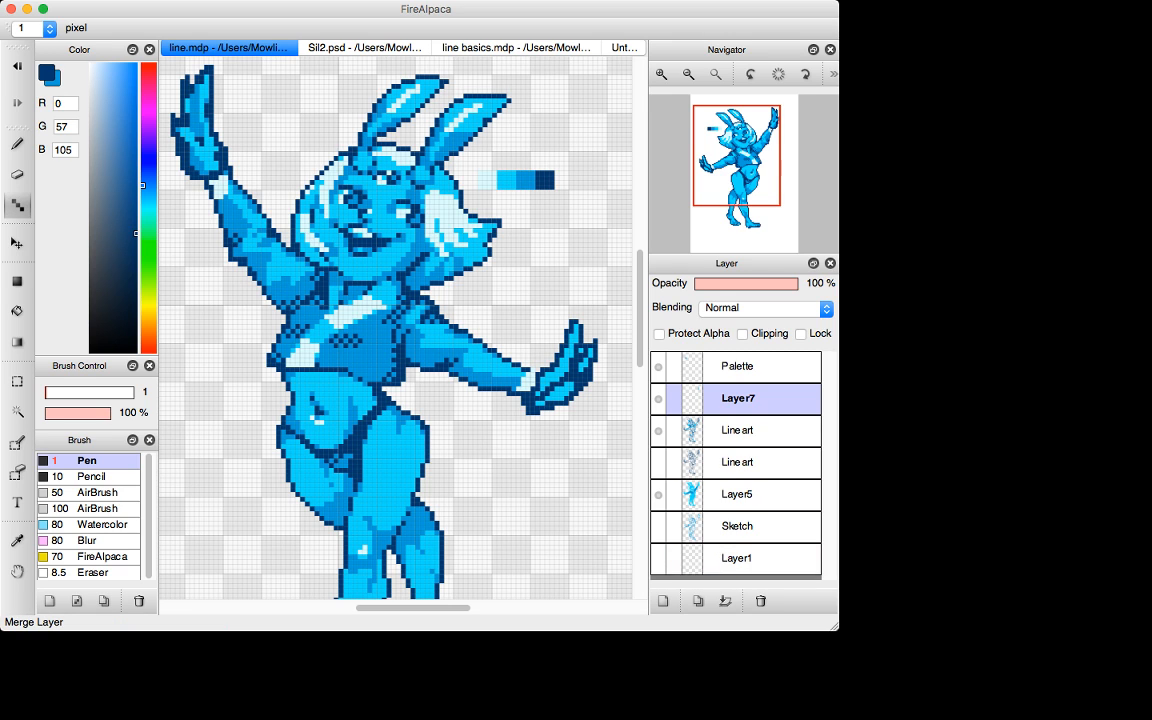
Merge the new layer down into Lineart and erase dark outline pixels along the outer edge of the raised hand.
left_click(725, 601)
left_click(17, 175)
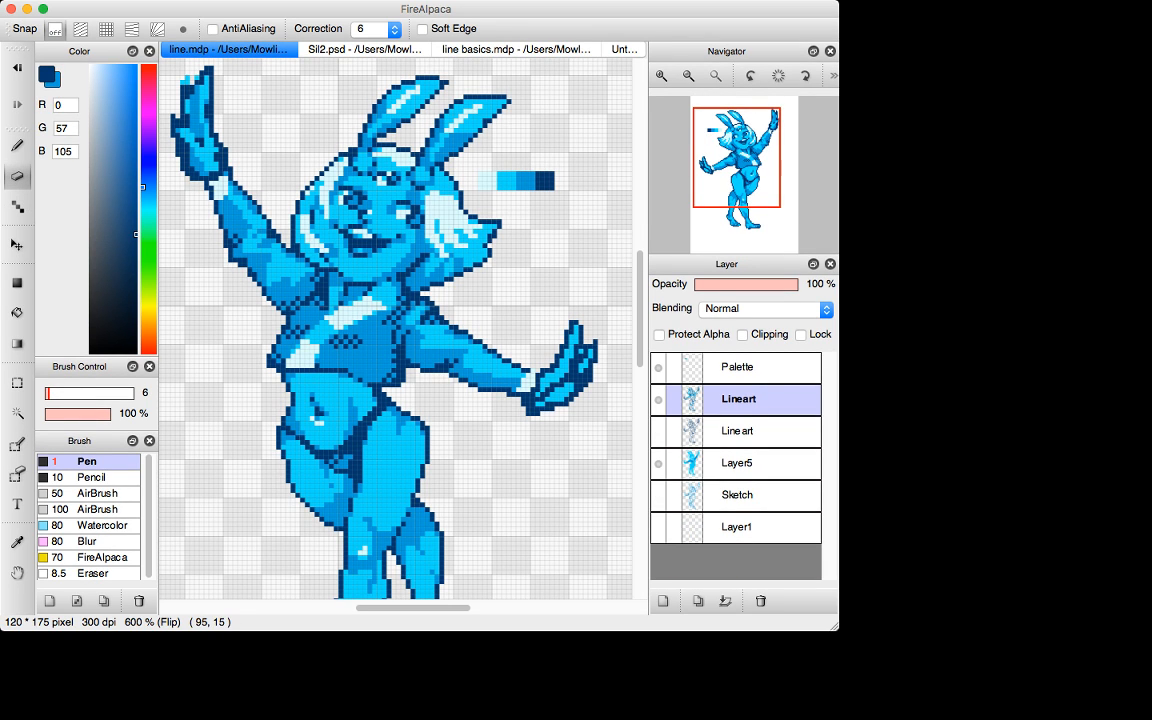
left_click_drag(173, 116, 191, 180)
Clean up the raised hand's dark blue (0, 57, 105) finger outlines and erase excess outline pixels along its edge.
key("i")
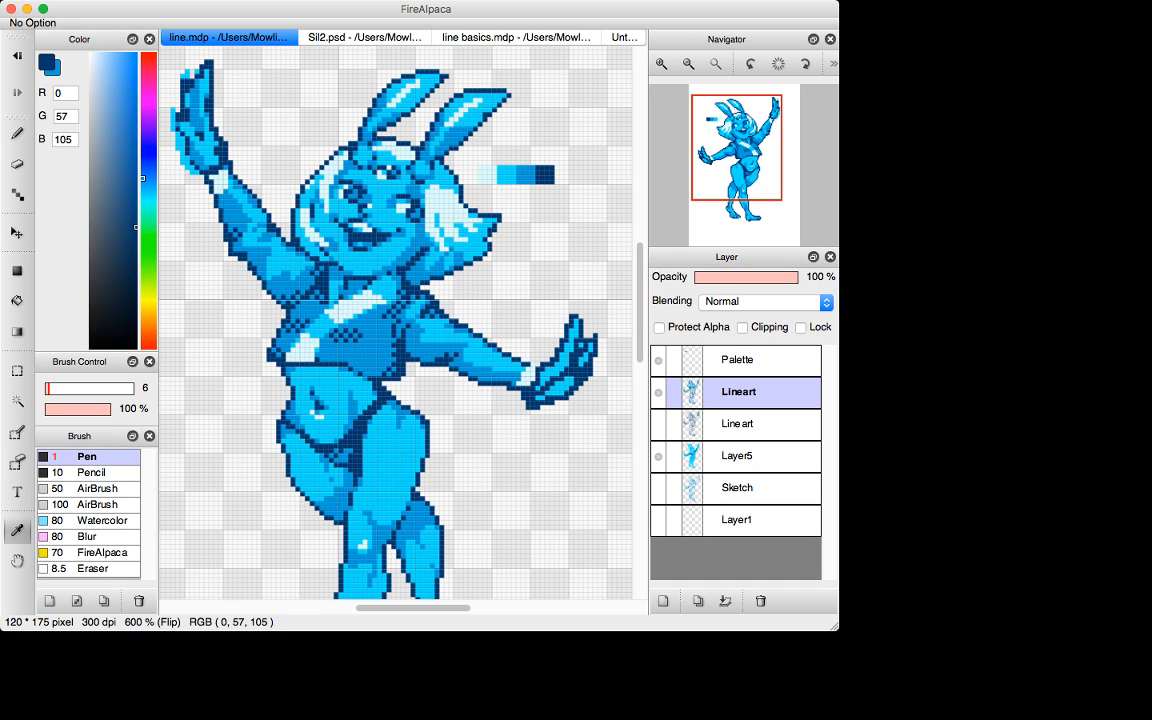
key("b")
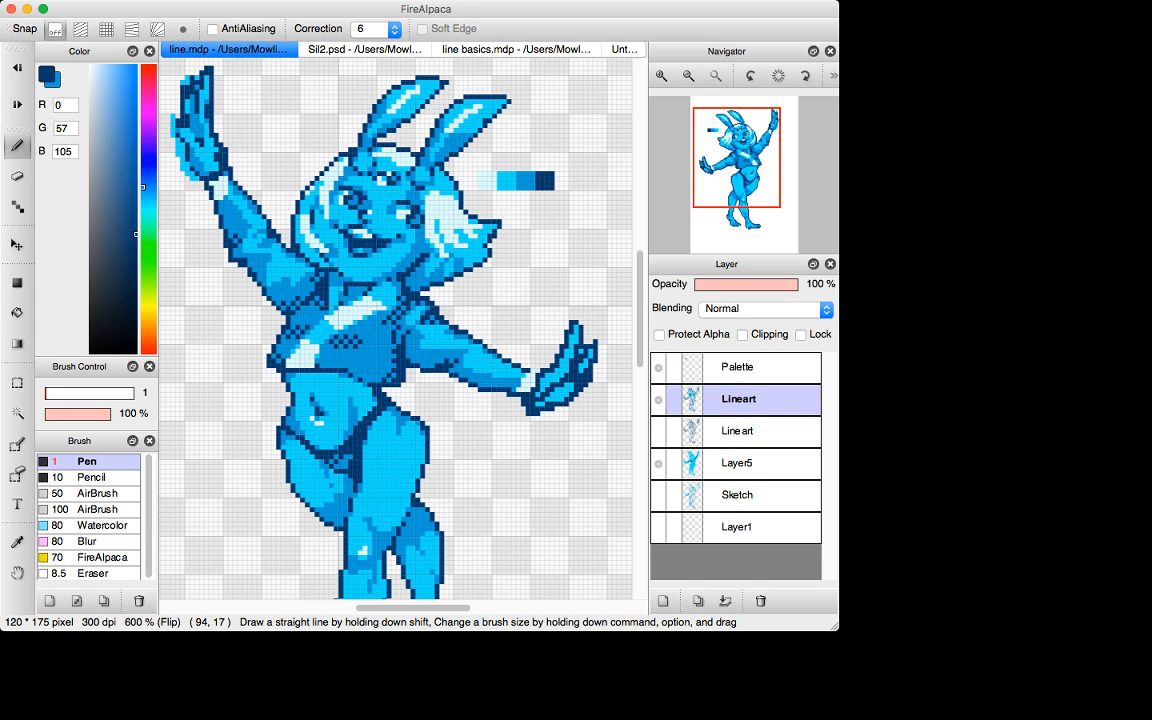
key("e")
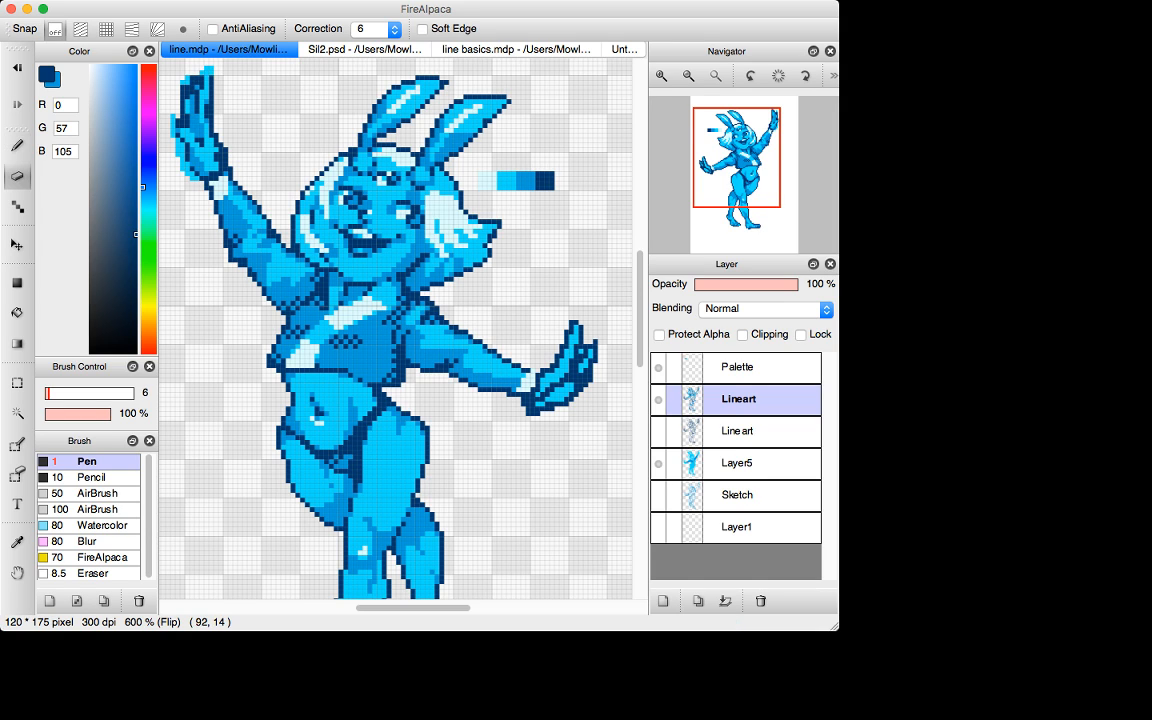
key("n")
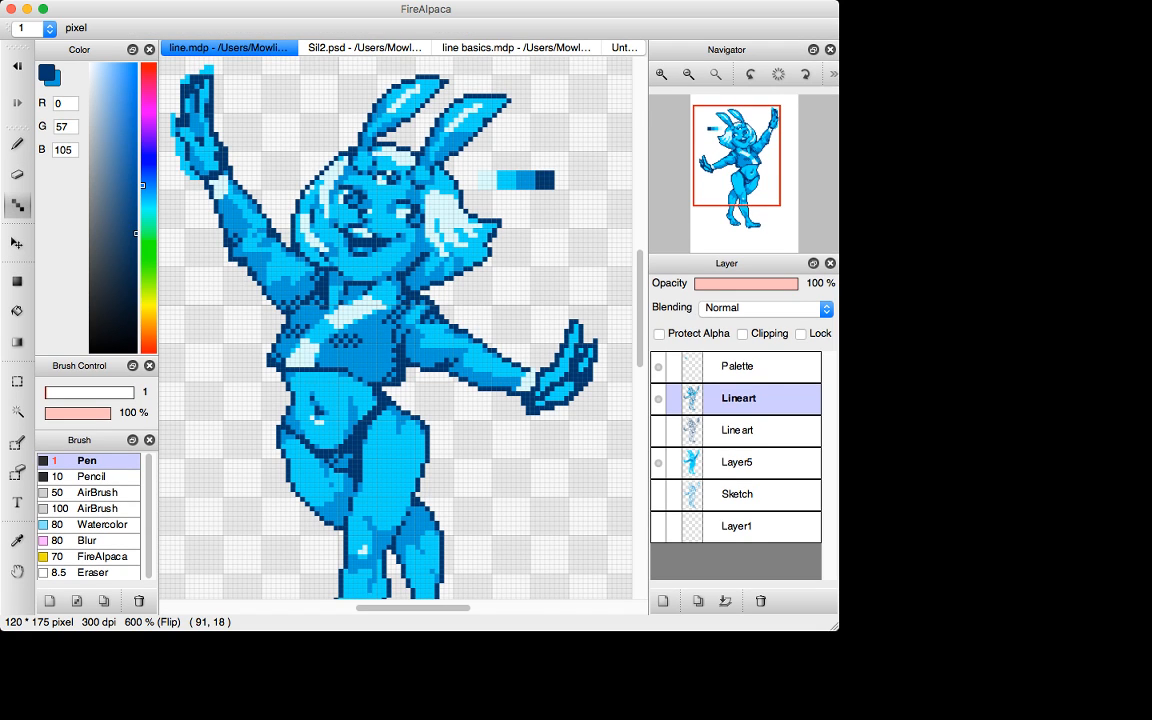
Soften the raised hand's finger lines by placing medium blue (0, 158, 214) pixels with the Dot tool.
key("x")
left_click(181, 78)
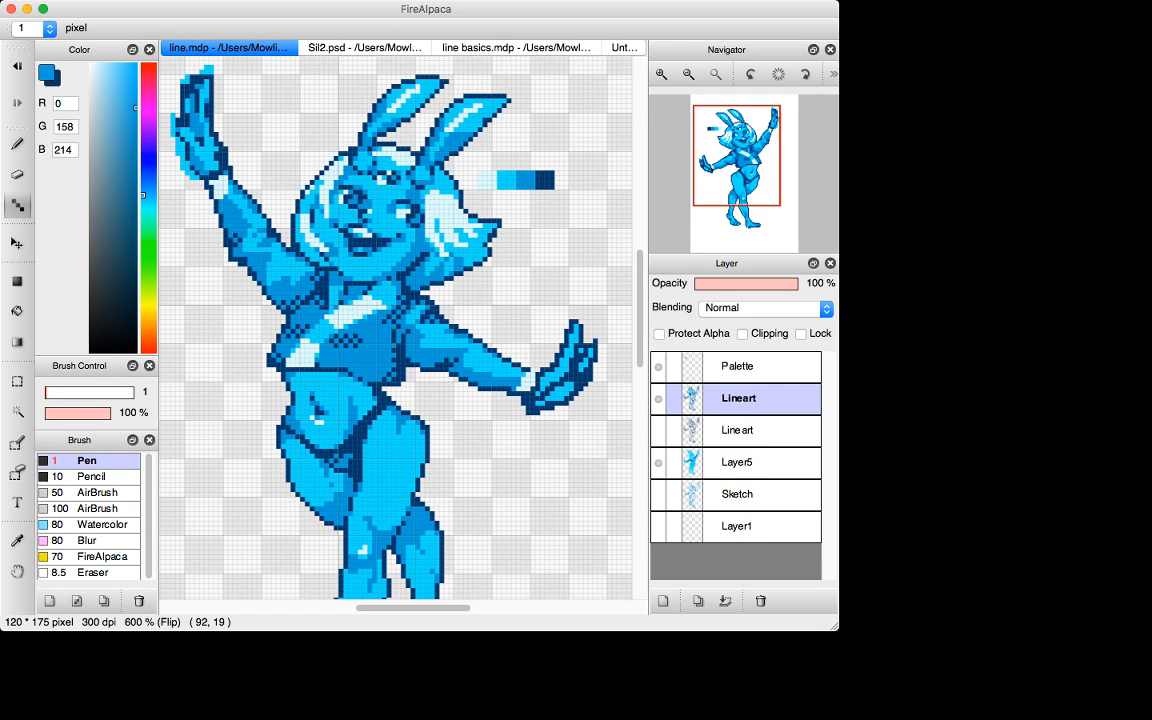
key("x")
key("x")
key("x")
key("i")
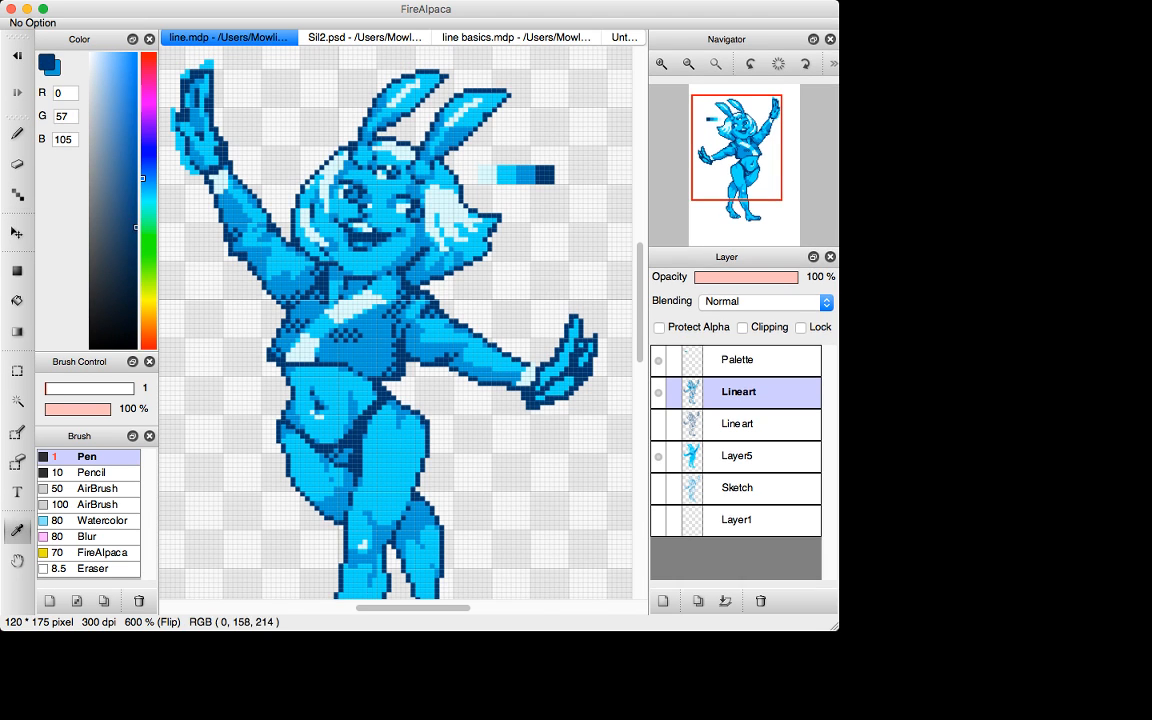
Sample light blue (8, 222, 250) from the palm and rework the raised hand's finger pixels, undoing an unwanted stroke.
left_click(191, 142)
key("n")
left_click_drag(197, 115, 187, 91)
key("super+z")
key("x")
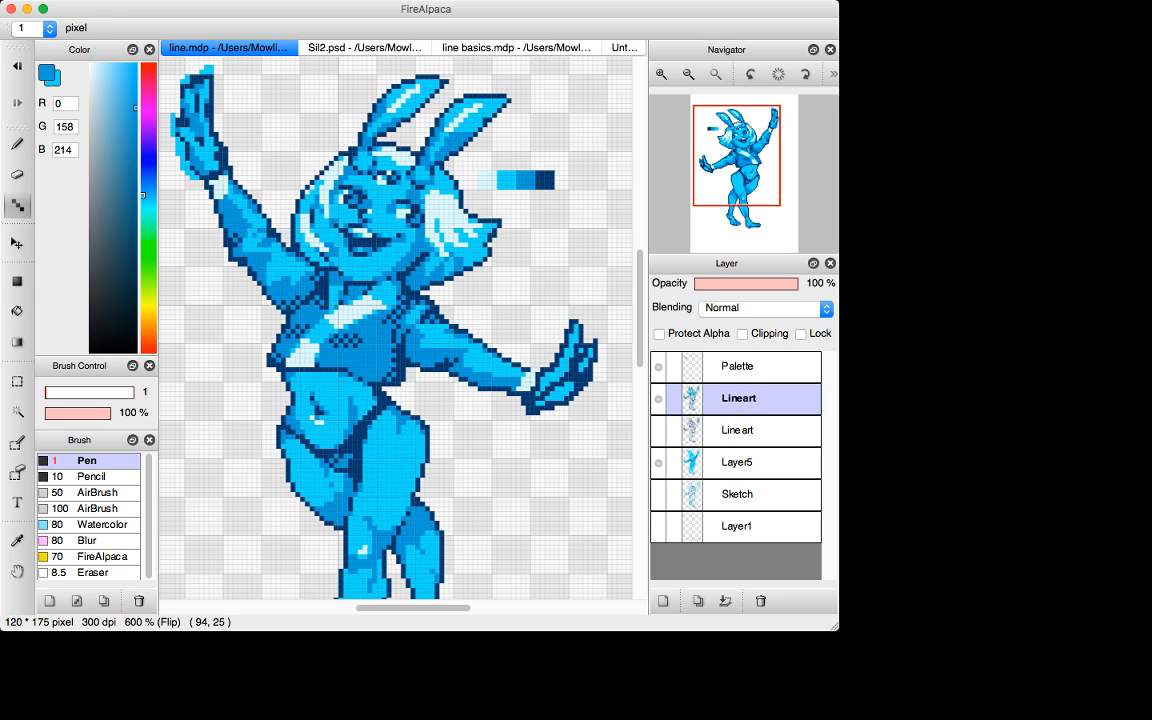
key("x")
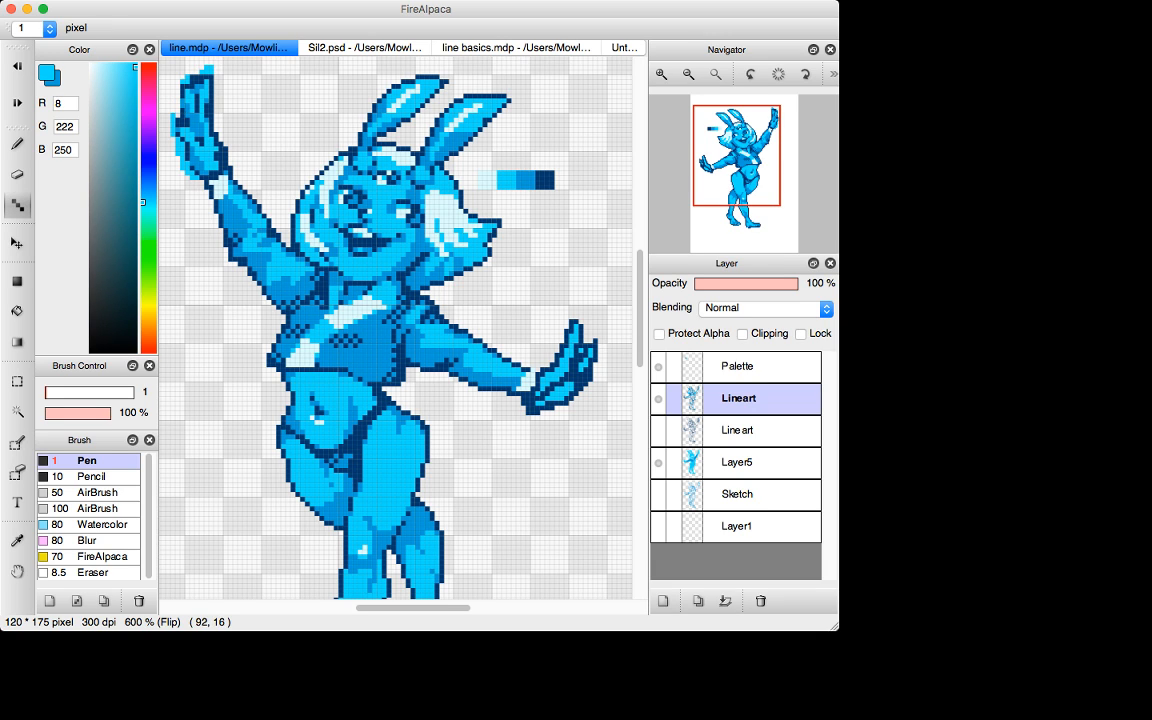
Erase stray pixels on the raised hand and reshade its lower palm with light blue (8, 222, 250) and medium blue (0, 158, 214).
key("e")
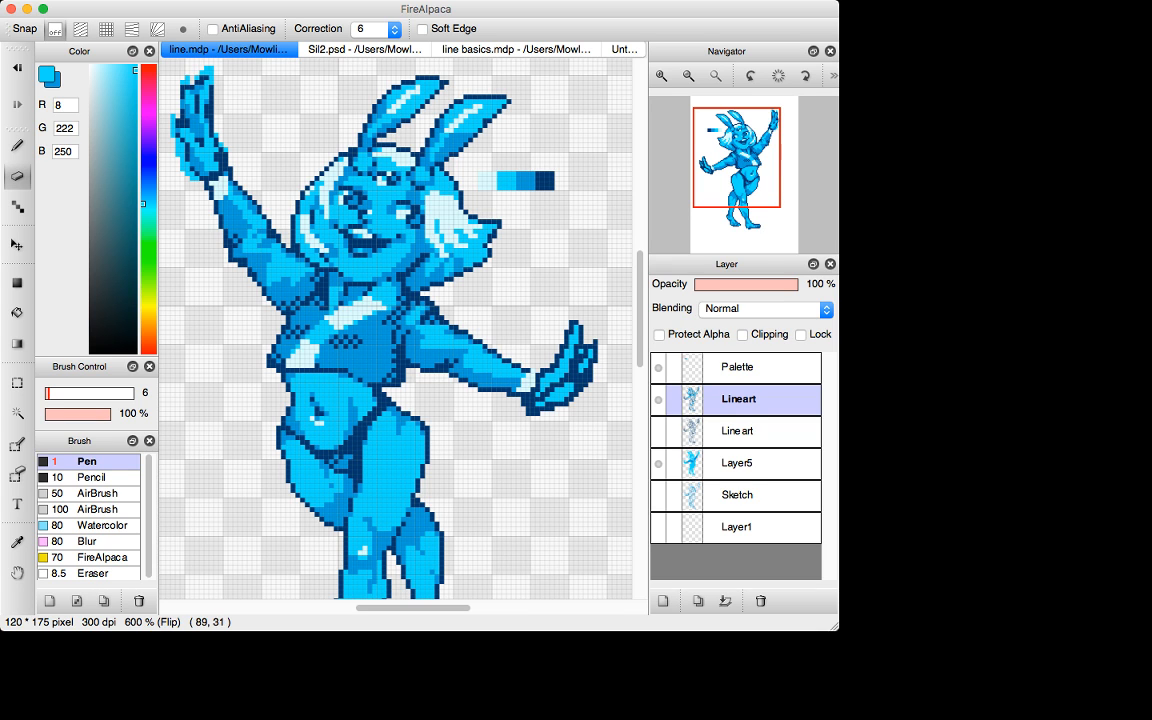
key("x")
key("i")
key("x")
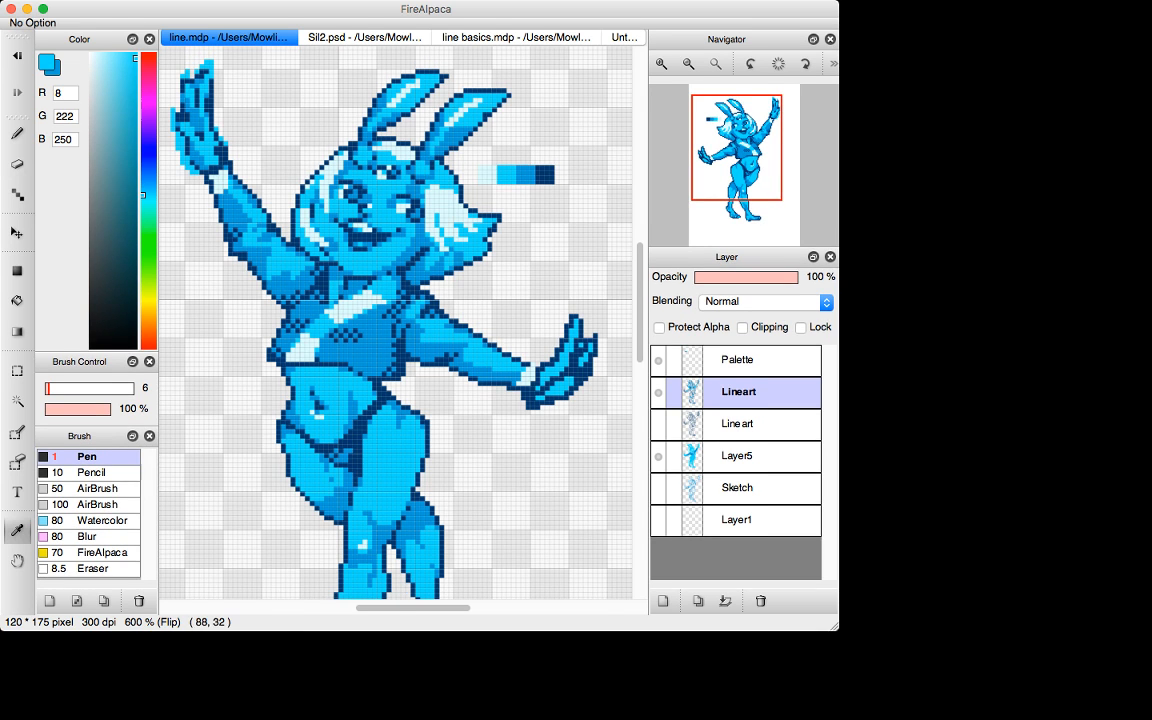
key("d")
mouse_move(201, 147)
left_mouse_down()
mouse_move(194, 130)
mouse_move(194, 143)
left_mouse_up()
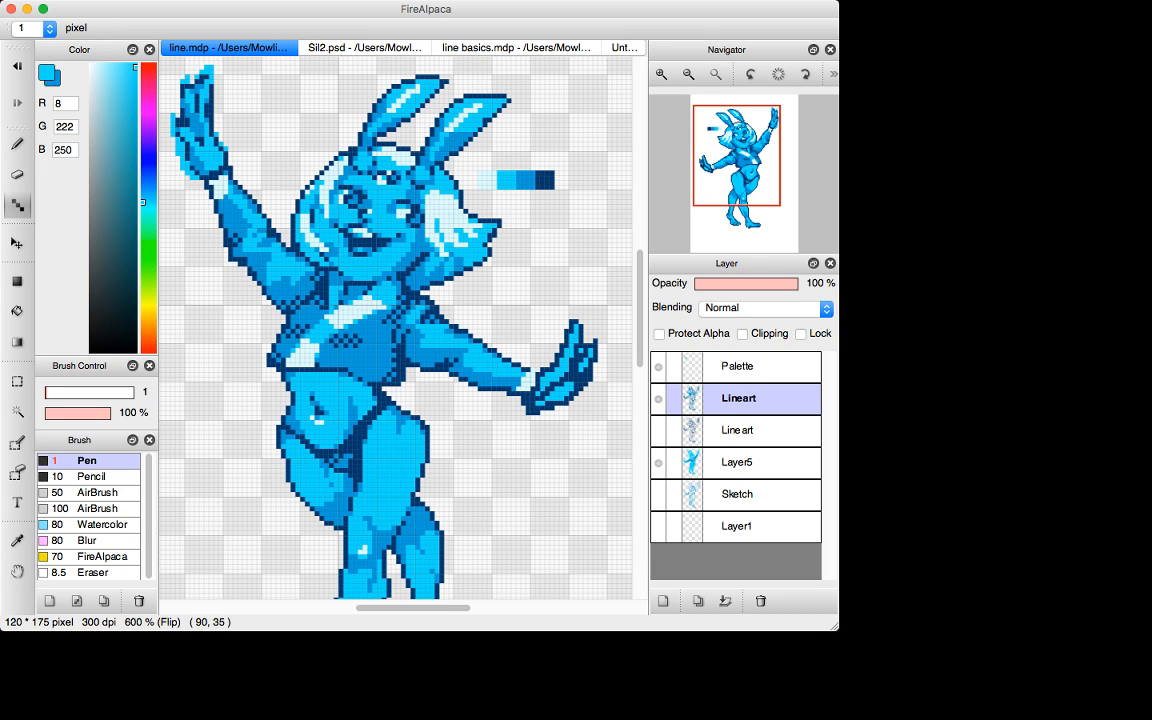
key("x")
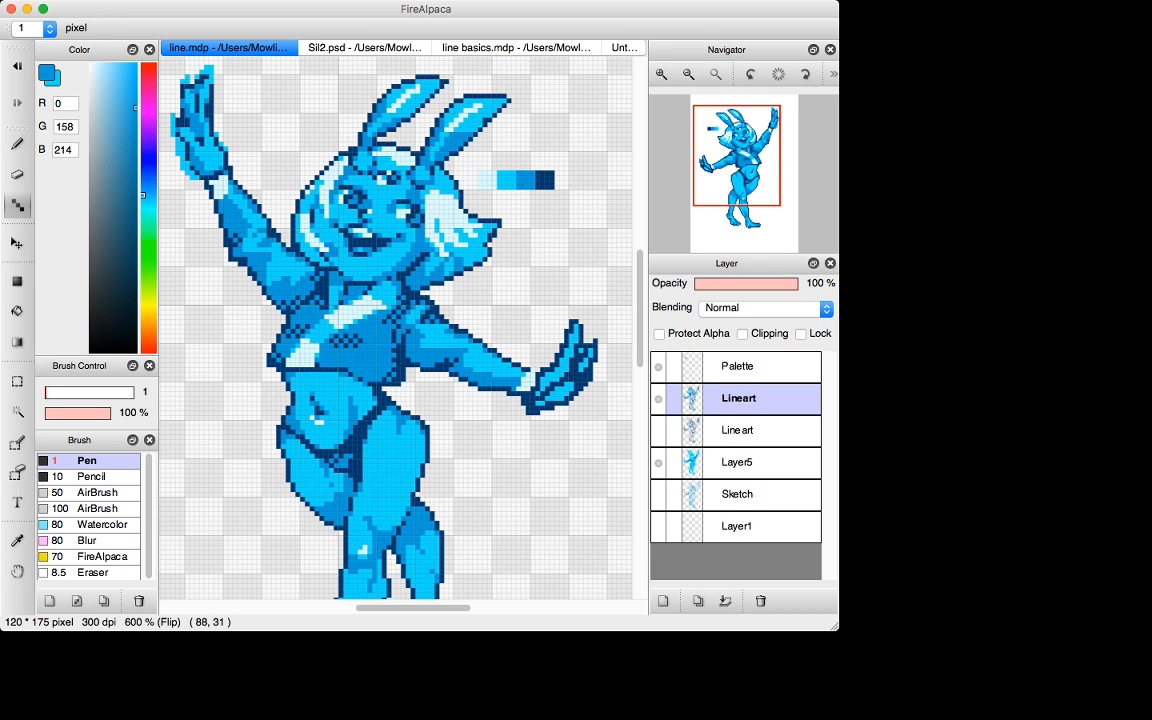
left_click_drag(225, 154, 219, 154)
key("x")
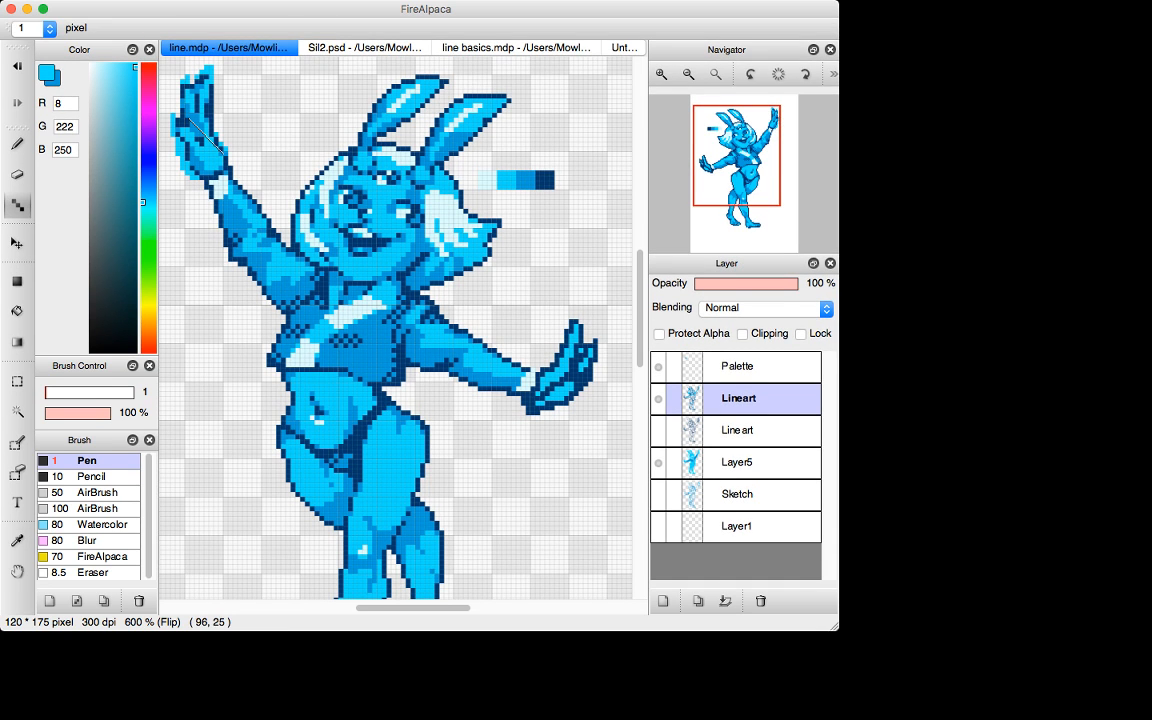
Undo the last light blue stroke across the palm and place a medium blue pixel below the fingers instead.
left_click_drag(188, 120, 192, 126)
key("super+z")
key("x")
left_click(206, 134)
Sample dark blue (0, 57, 105) from the raised hand and try Pen lines along the thumb and palm, undoing unwanted strokes.
key("i")
left_click(196, 106)
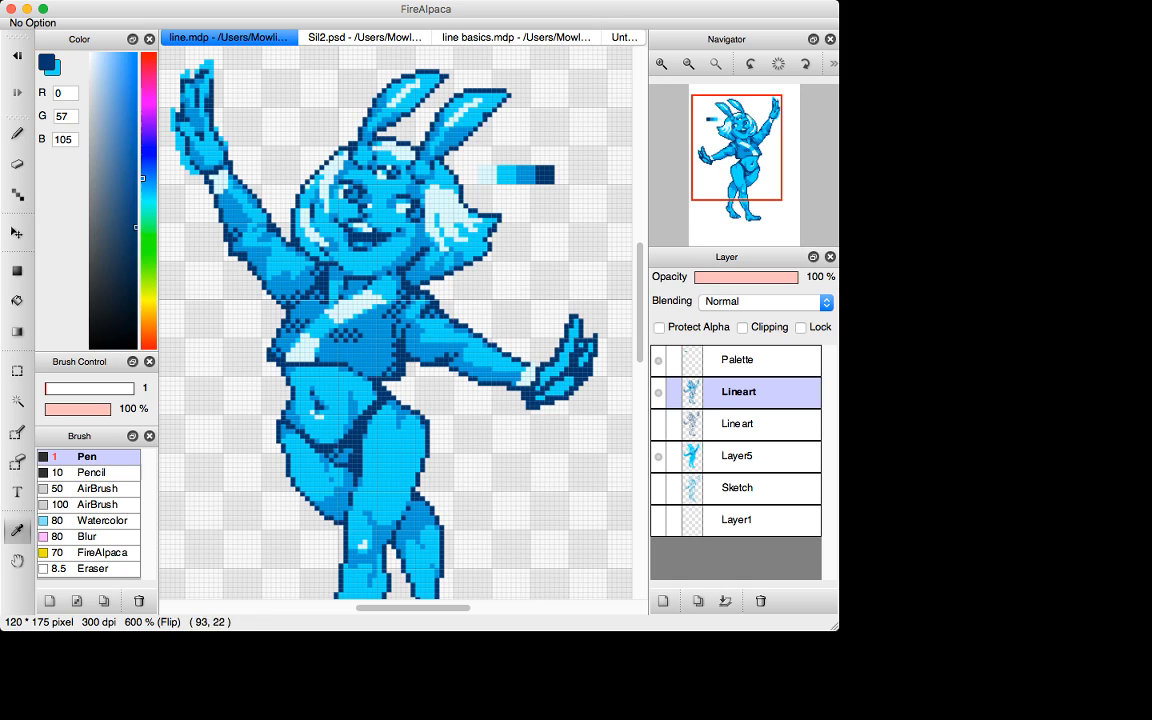
key("b")
left_click_drag(187, 111, 193, 121)
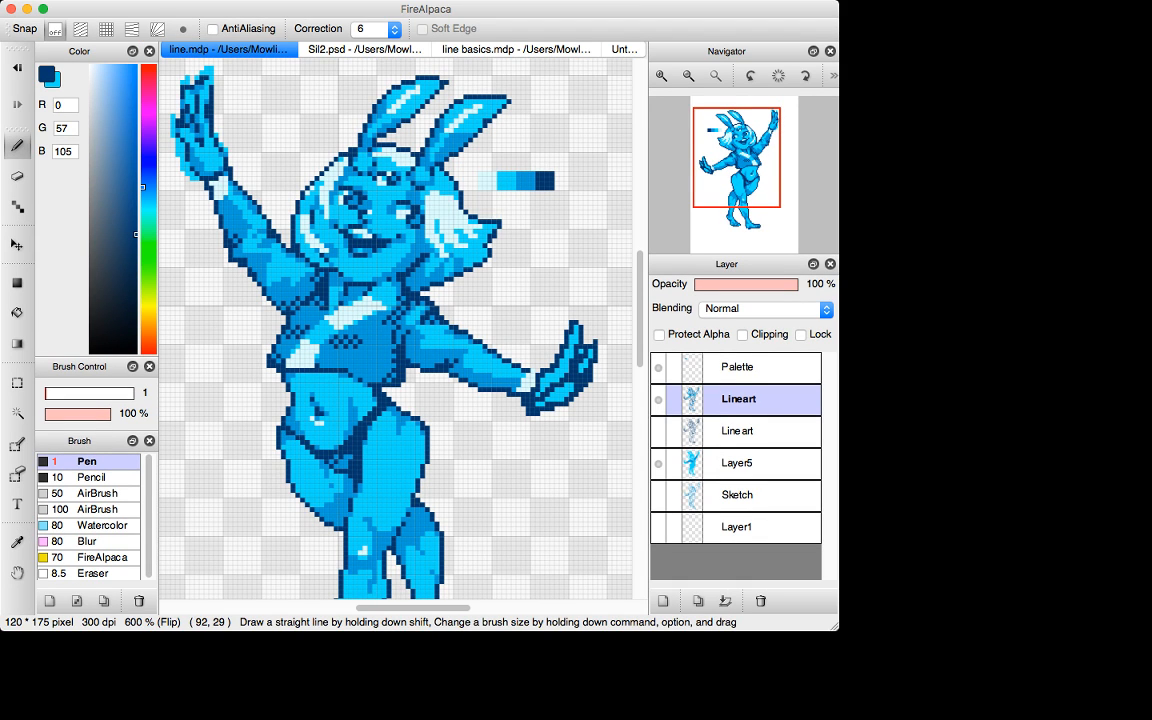
key("super+z")
left_click_drag(186, 112, 194, 125)
key("super+z")
left_click(173, 109)
Examine the whole character at a smaller scale to judge how the raised hand reads.
key("super+minus")
key("super+minus")
key("super+minus")
key("super+minus")
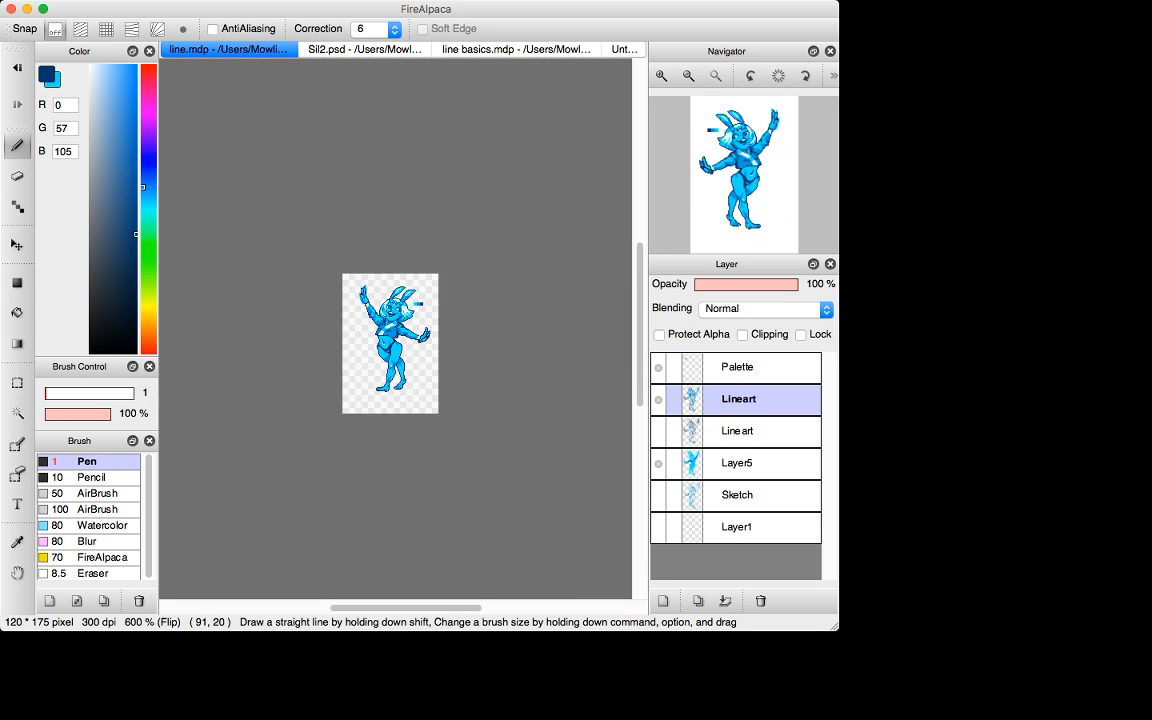
key("super+plus")
key("super+plus")
key("super+plus")
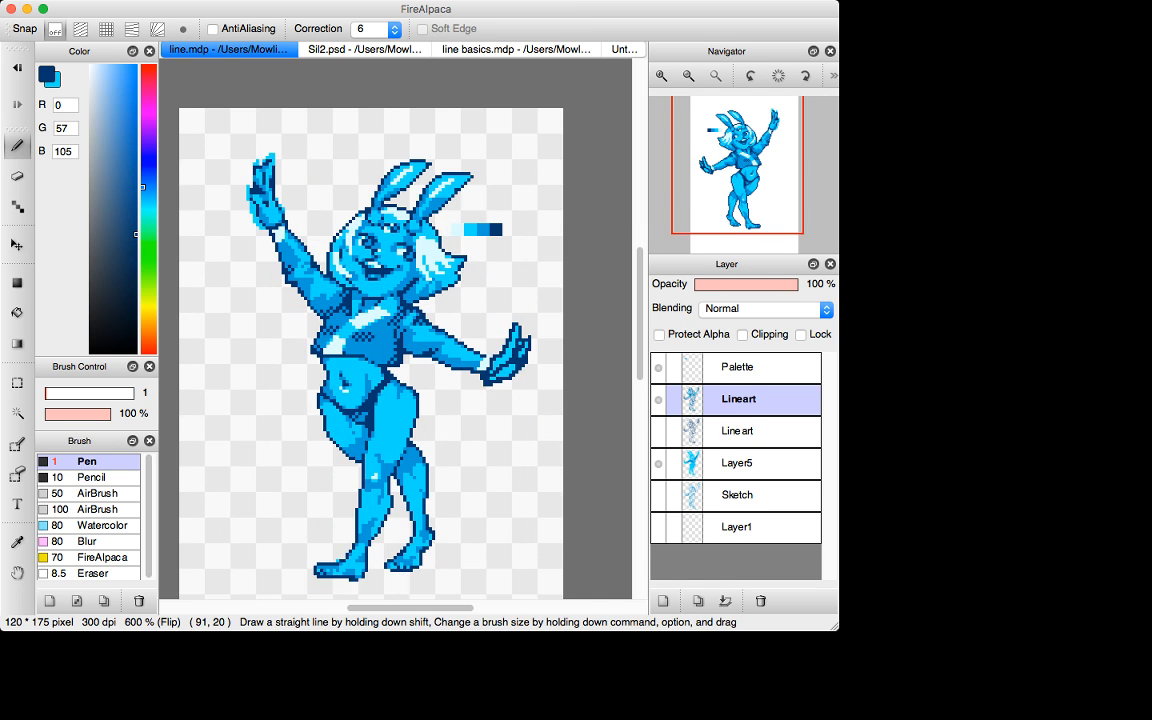
Erase the dark and medium blue inner lines from the raised hand's palm, leaving the flat light blue base.
key("m")
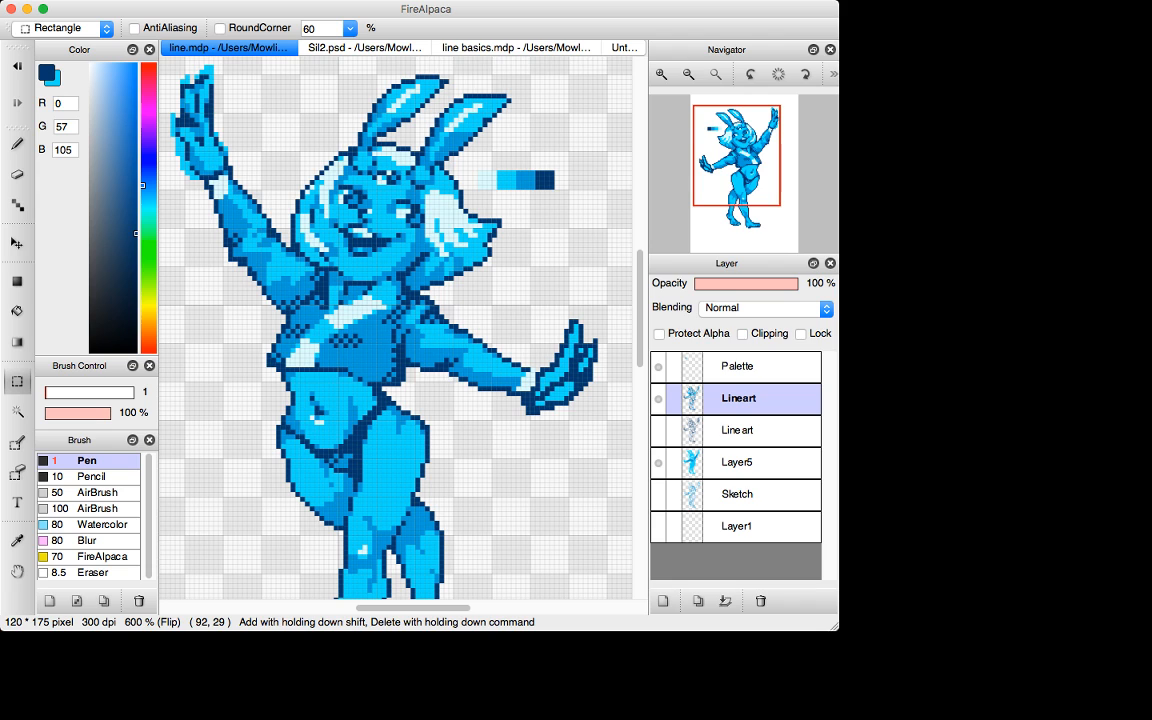
key("e")
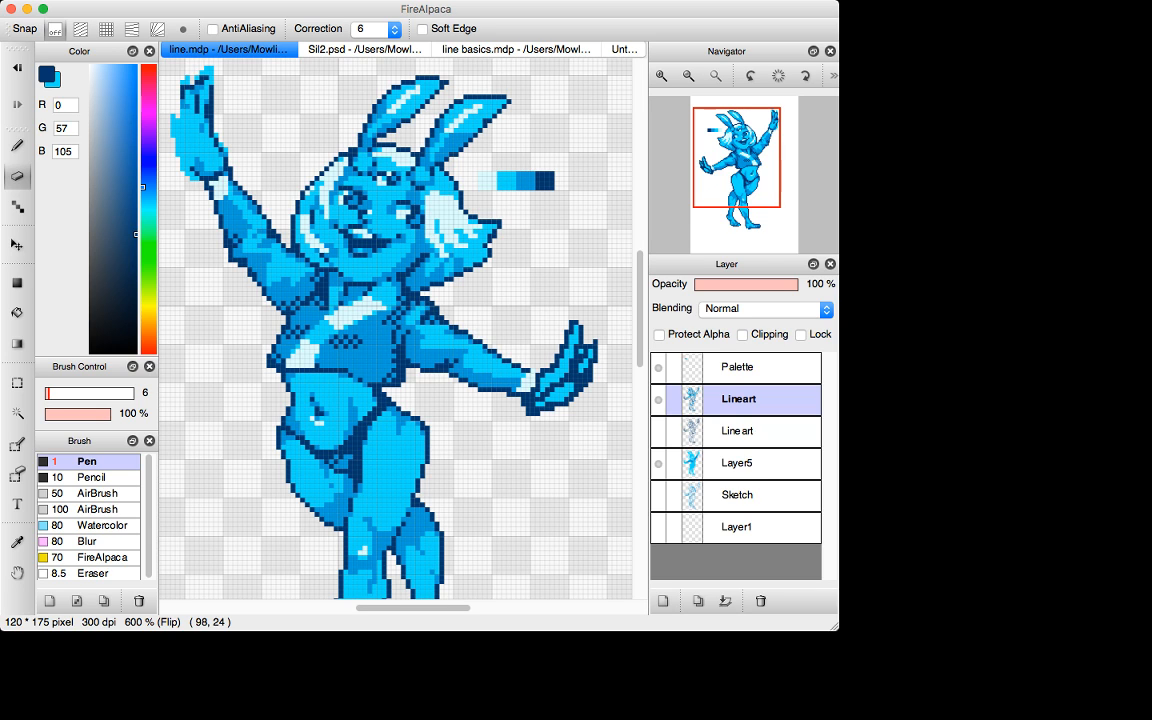
key("i")
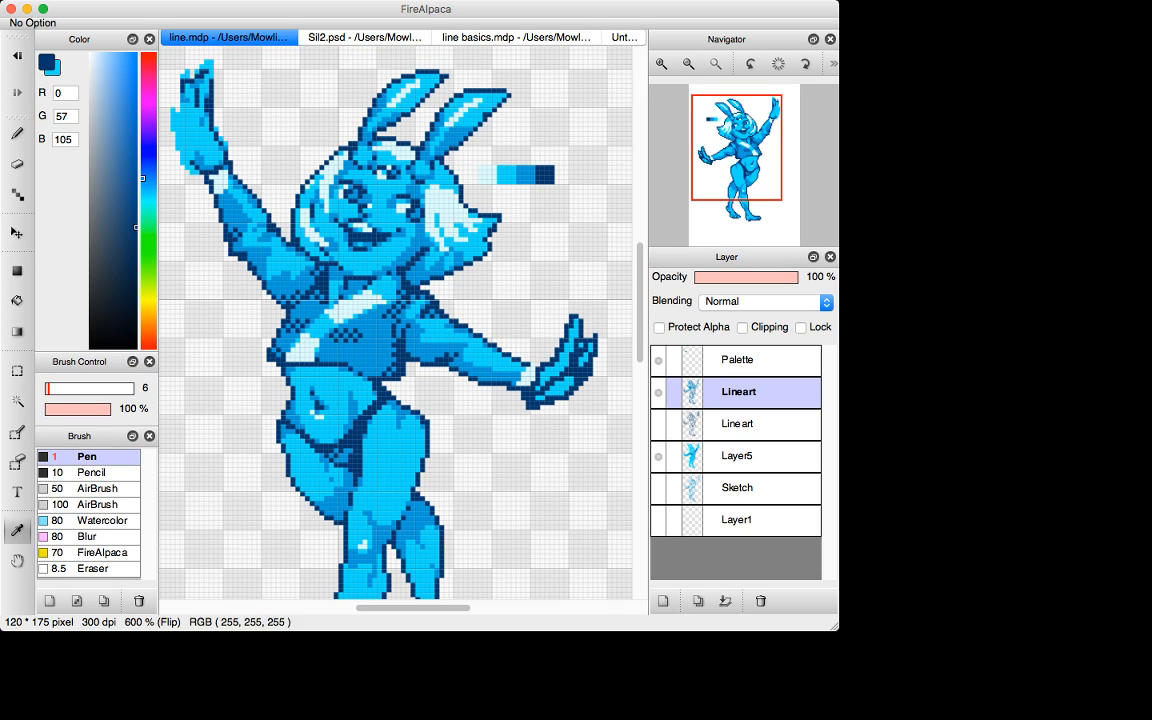